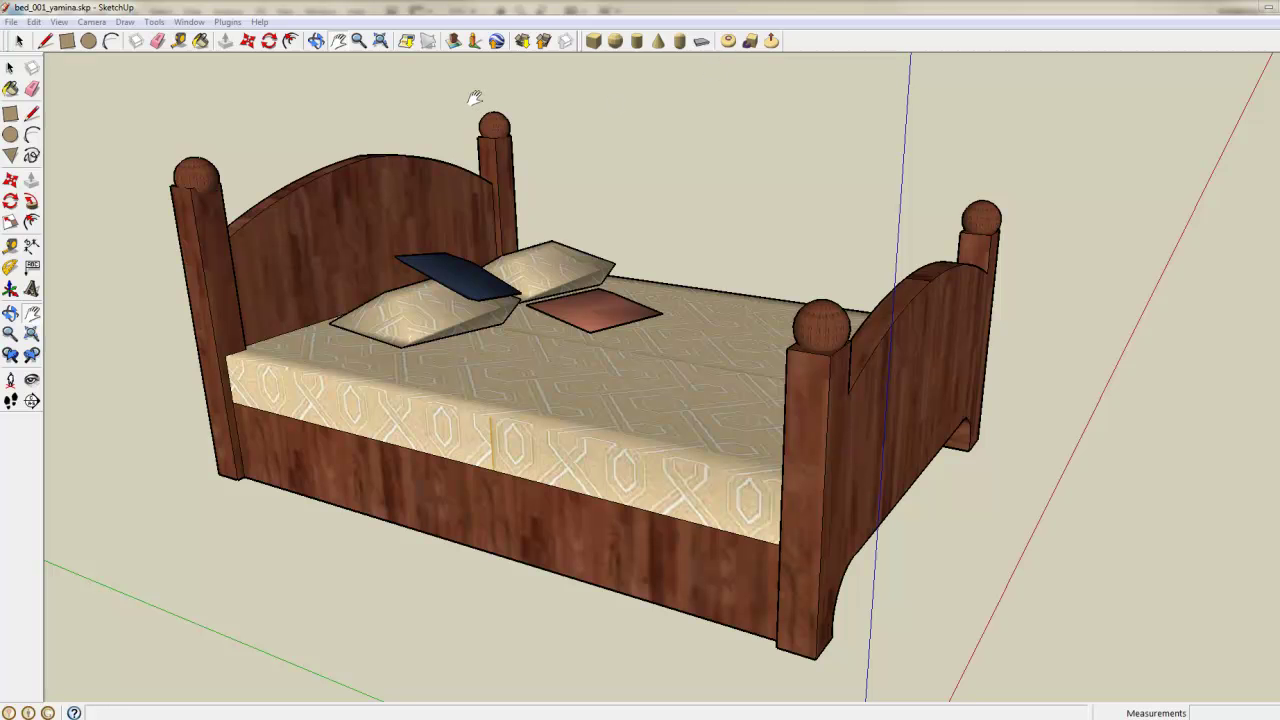
- Examine the textured bed model from several angles
{"action": "mouse_move", "coordinate": [871, 107]}
{"action": "middle_mouse_down"}
{"action": "mouse_move", "coordinate": [720, 160]}
{"action": "mouse_move", "coordinate": [620, 170]}
{"action": "mouse_move", "coordinate": [976, 144]}
{"action": "mouse_move", "coordinate": [845, 169]}
{"action": "mouse_move", "coordinate": [843, 117]}
{"action": "mouse_move", "coordinate": [843, 169]}
{"action": "middle_mouse_up"}
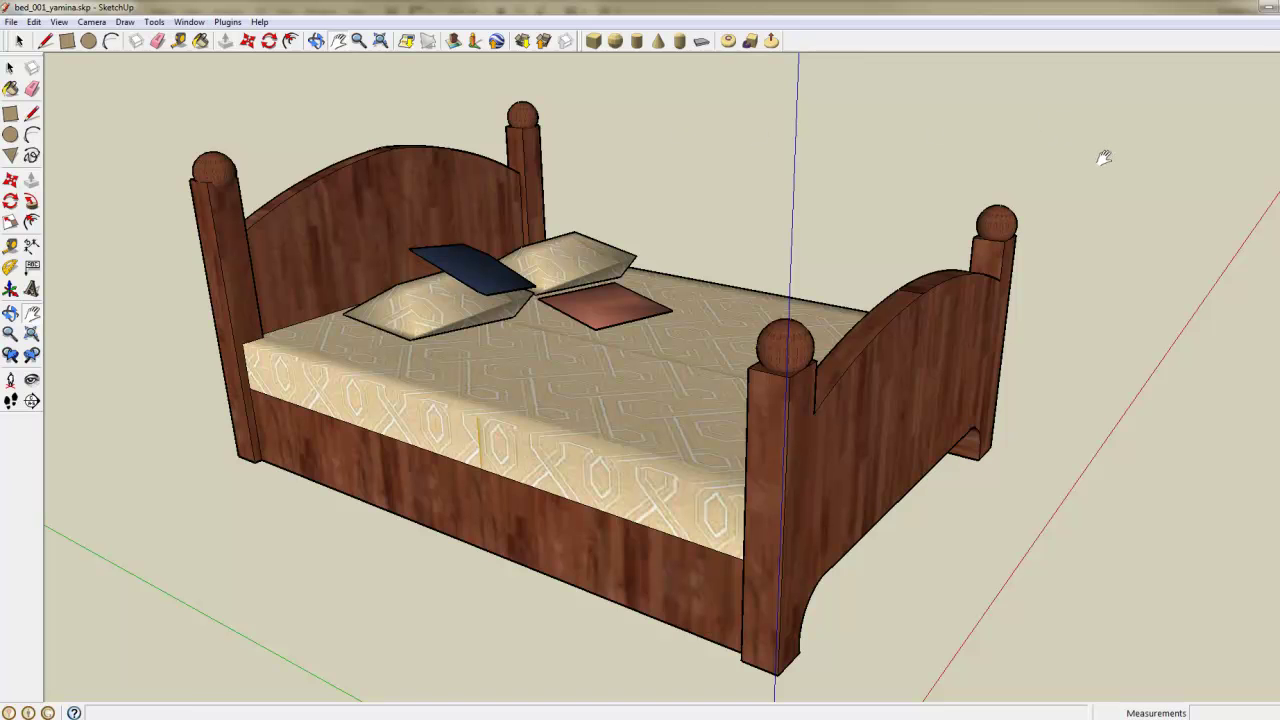
{"action": "middle_click_drag", "start_coordinate": [907, 352], "coordinate": [1027, 366]}
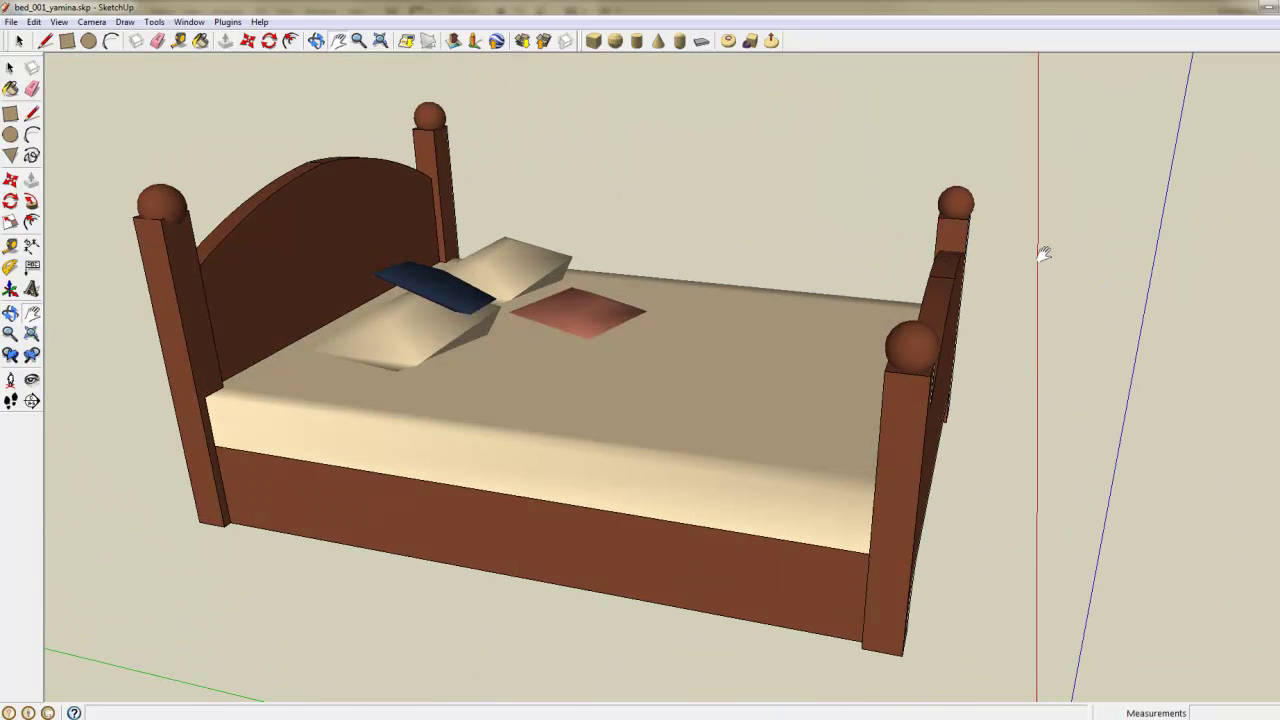
{"action": "middle_click_drag", "start_coordinate": [1040, 251], "coordinate": [994, 240]}
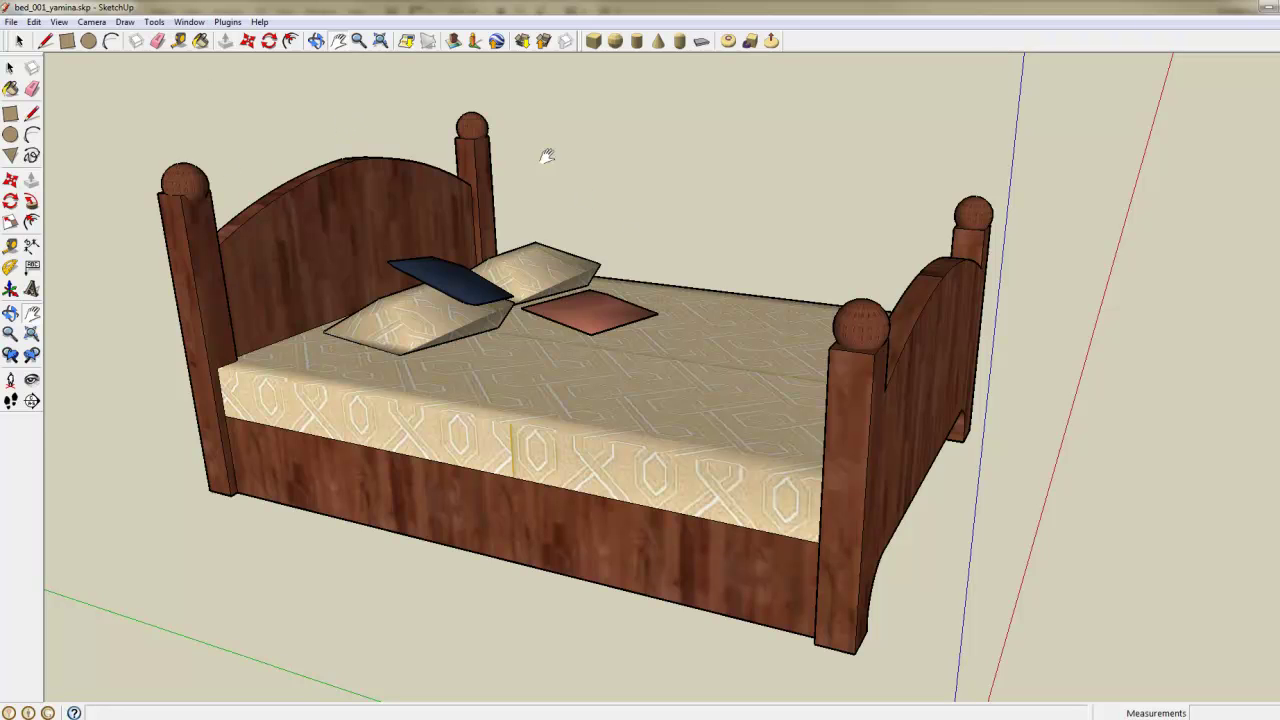
{"action": "key", "text": "o"}
{"action": "left_click_drag", "start_coordinate": [740, 314], "coordinate": [800, 329]}
{"action": "key", "text": "h"}
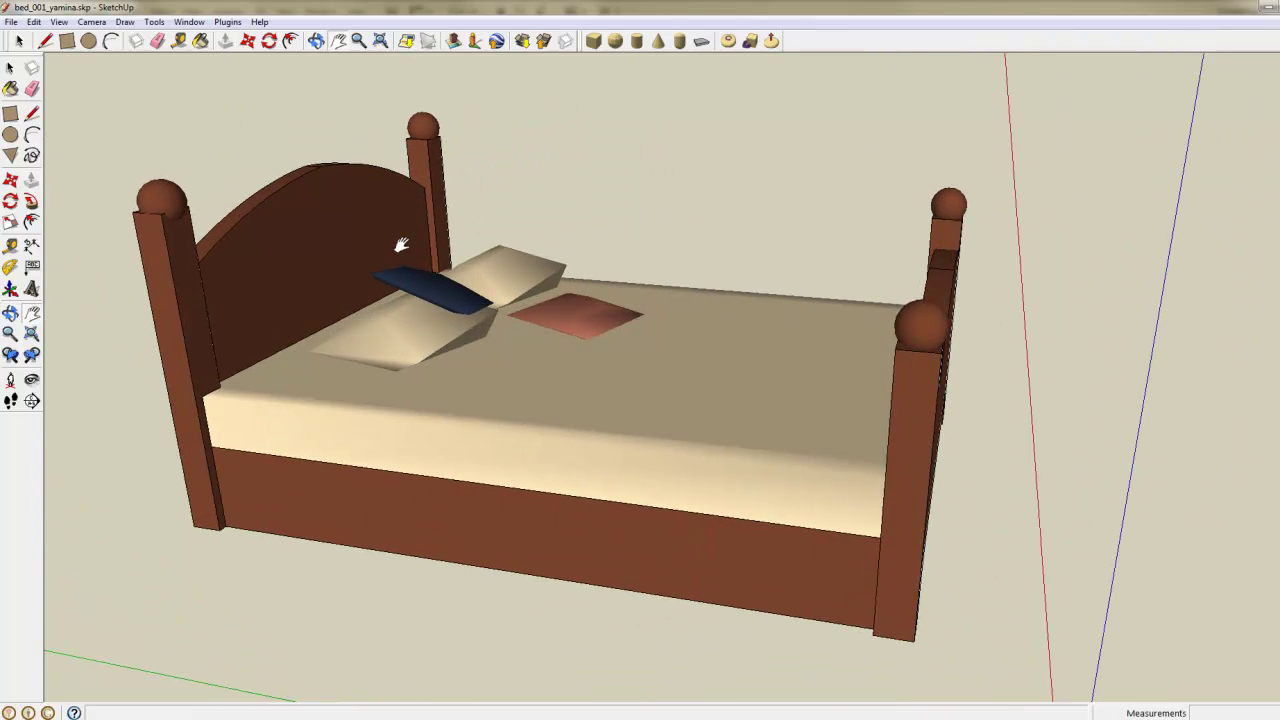
{"action": "key", "text": "o"}
{"action": "left_click_drag", "start_coordinate": [667, 195], "coordinate": [757, 357]}
{"action": "key", "text": "h"}
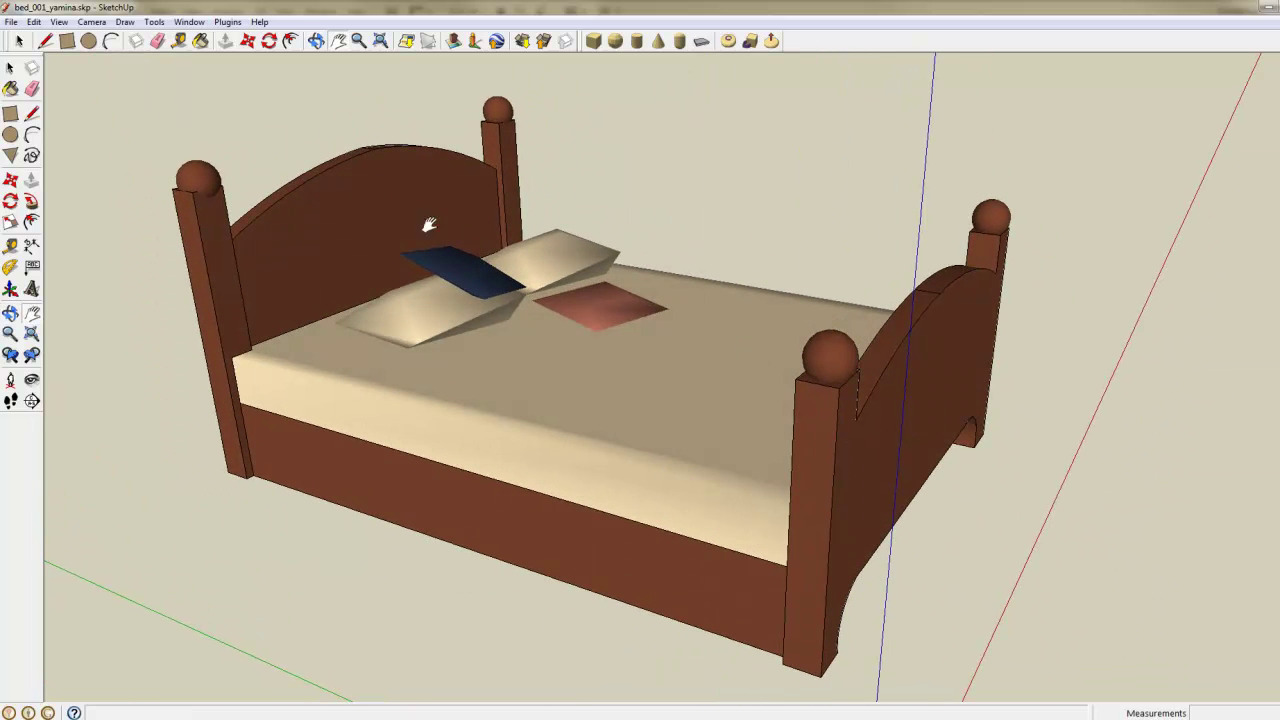
- Open the Styles window and browse the Assorted Styles and In Model collections
{"action": "left_click", "coordinate": [189, 21]}
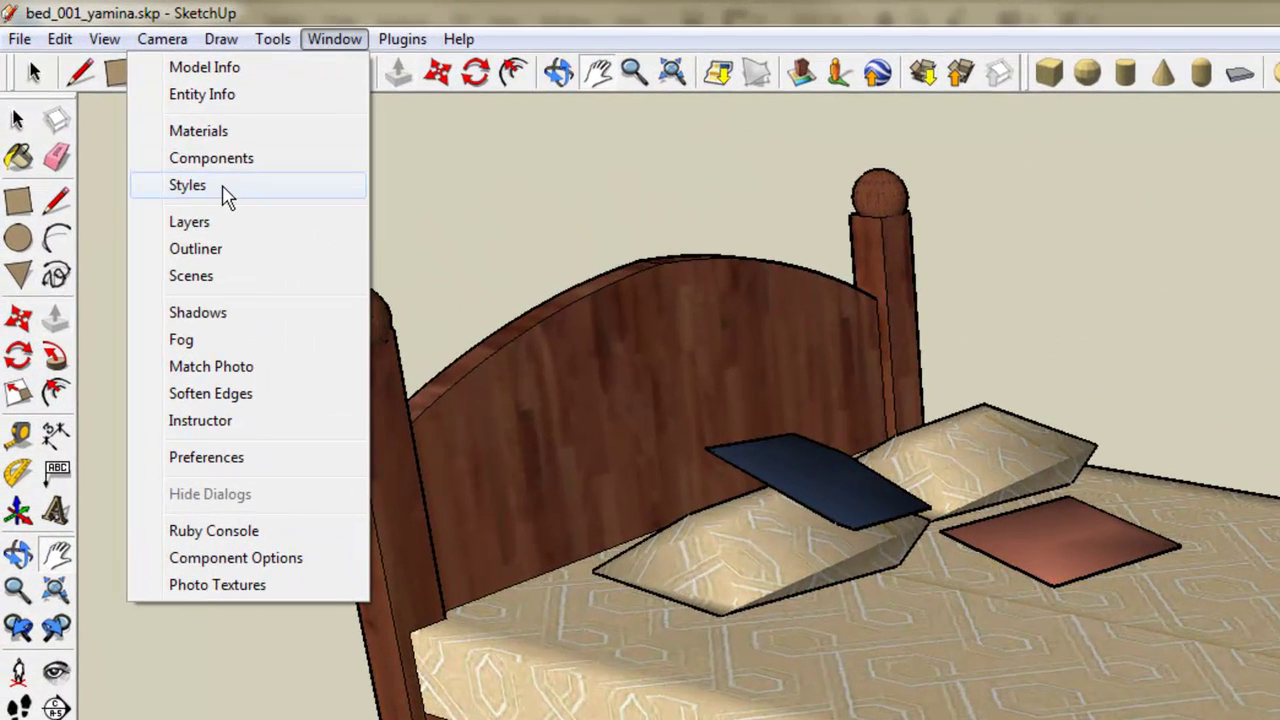
{"action": "left_click", "coordinate": [225, 190]}
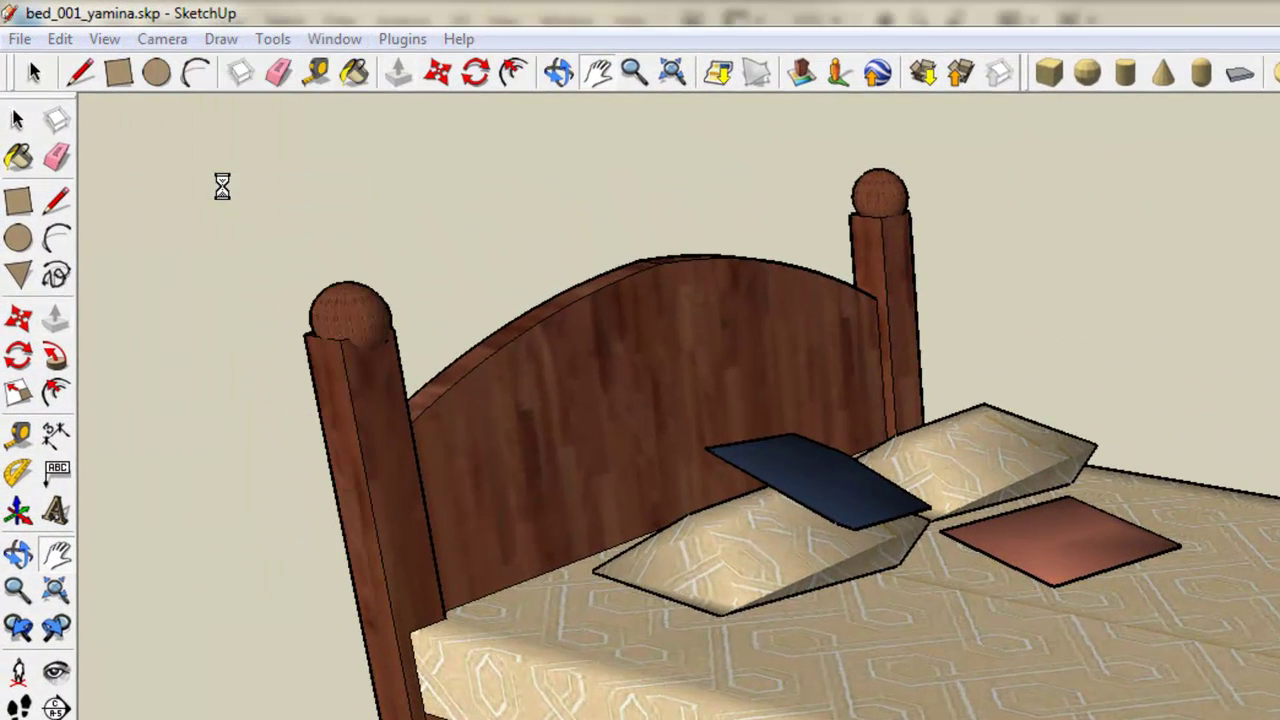
{"action": "left_click_drag", "start_coordinate": [323, 187], "coordinate": [314, 112]}
{"action": "left_click", "coordinate": [405, 285]}
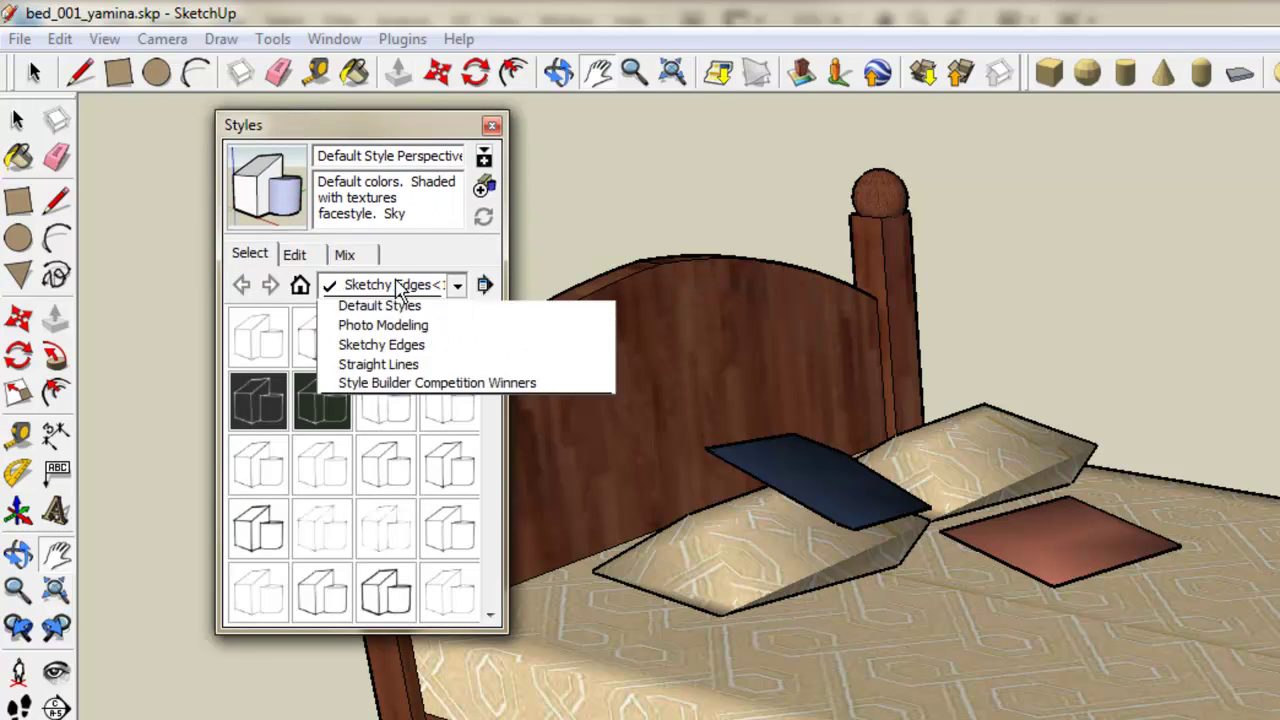
{"action": "left_click", "coordinate": [392, 285]}
{"action": "left_click", "coordinate": [392, 285]}
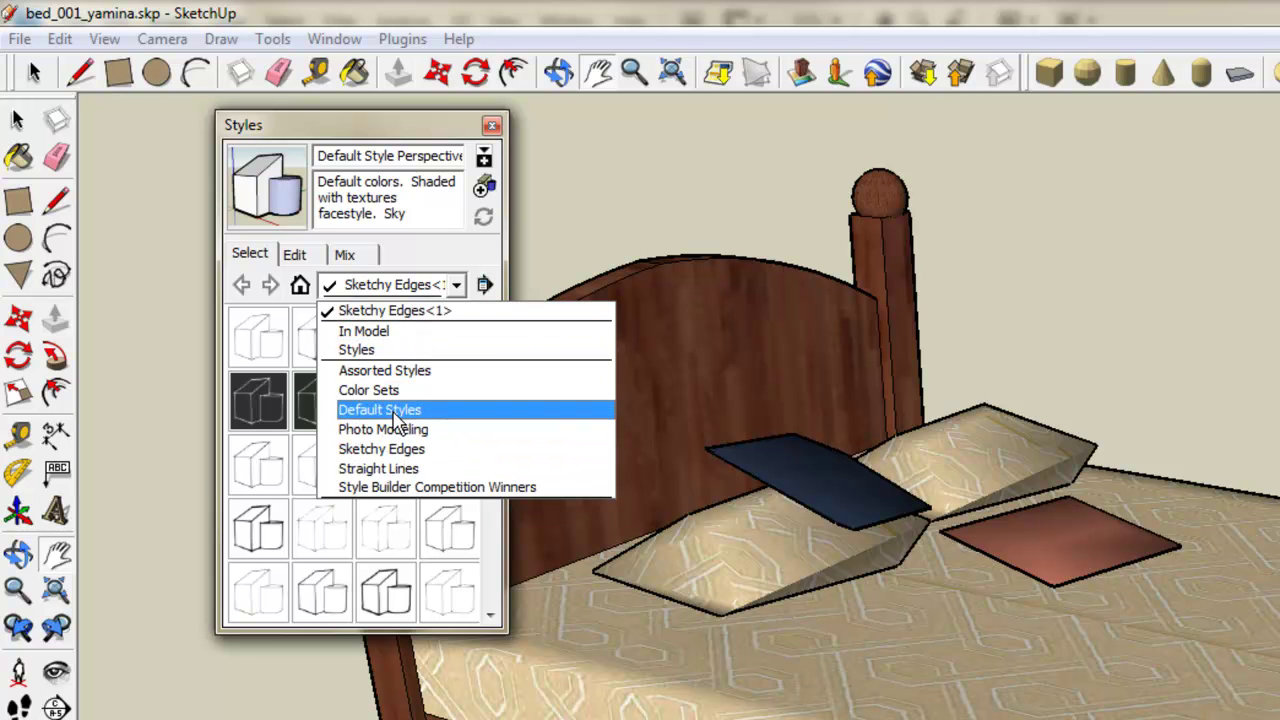
{"action": "left_click", "coordinate": [368, 372]}
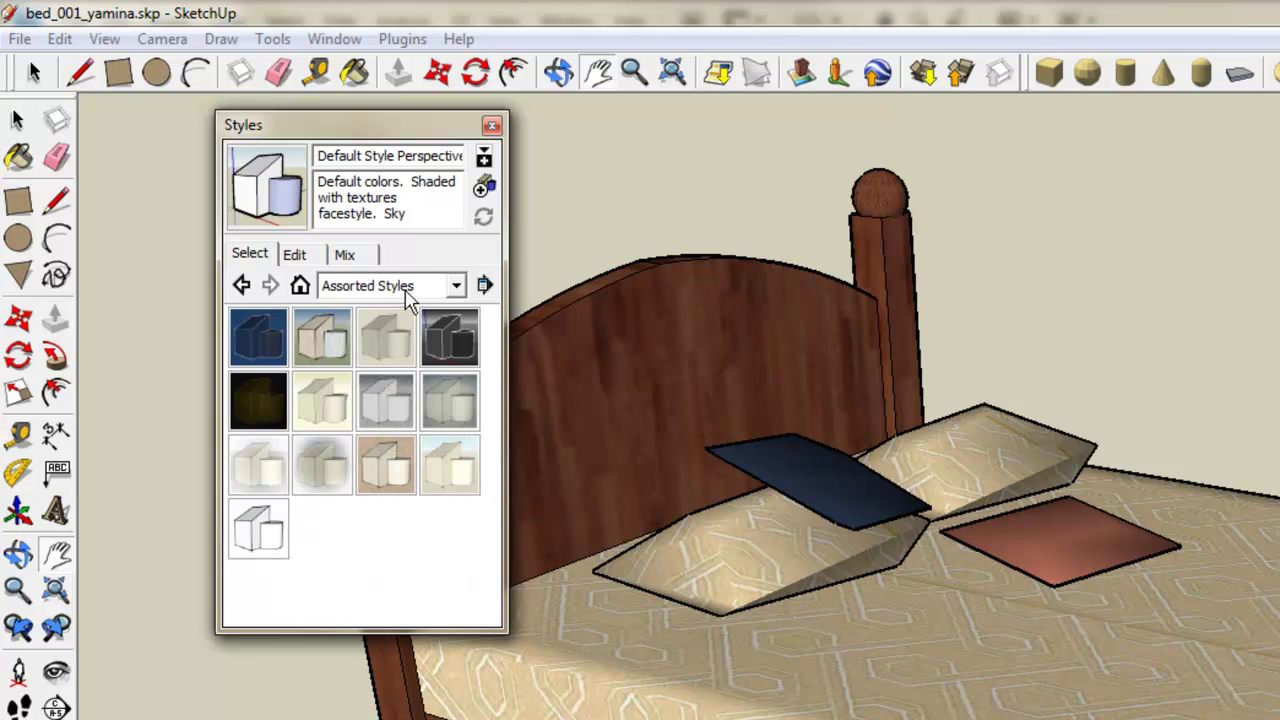
{"action": "left_click", "coordinate": [374, 288]}
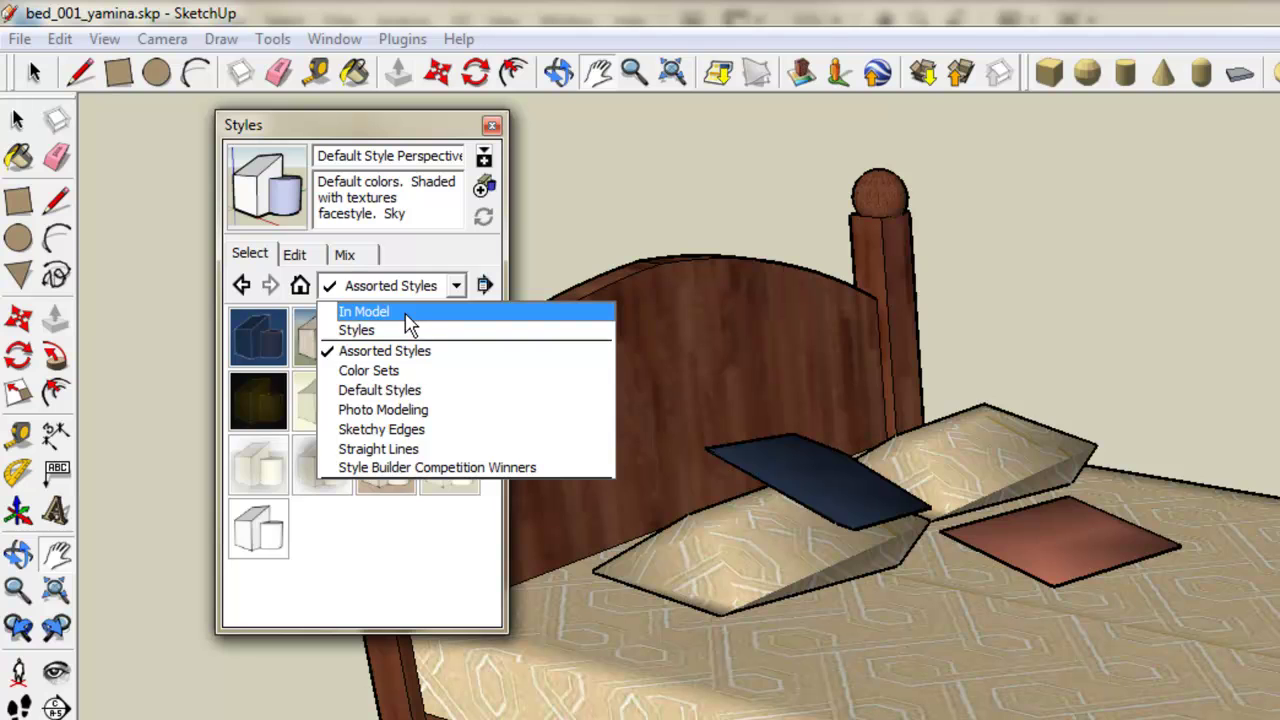
{"action": "left_click", "coordinate": [406, 314]}
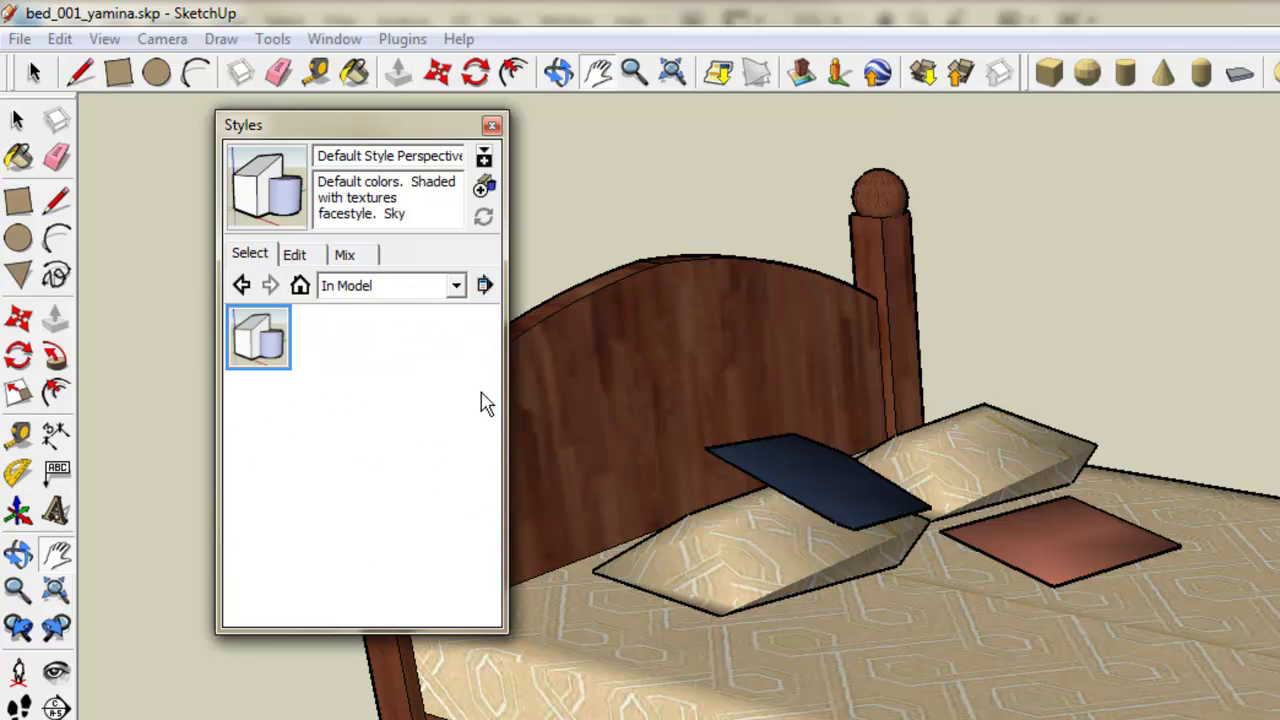
- Apply the HiddenLine style from the Default Styles collection and move the Styles window clear of the bed
{"action": "left_click", "coordinate": [400, 286]}
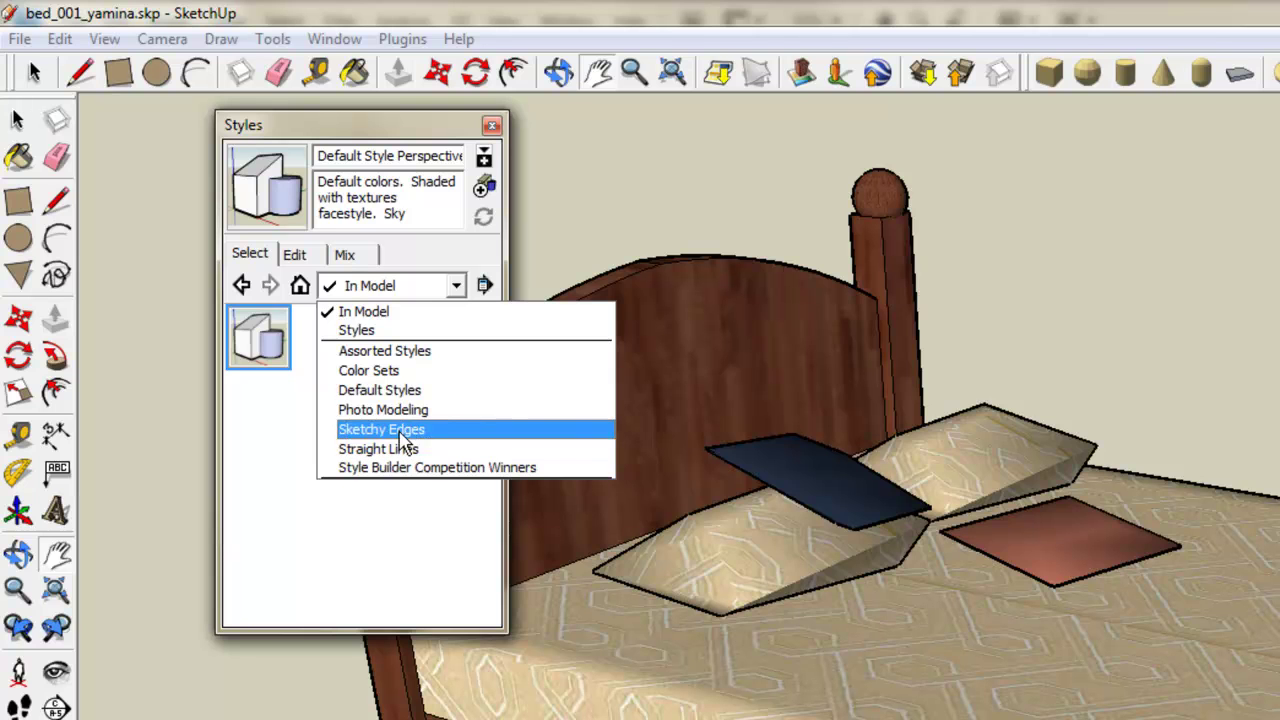
{"action": "left_click", "coordinate": [395, 390]}
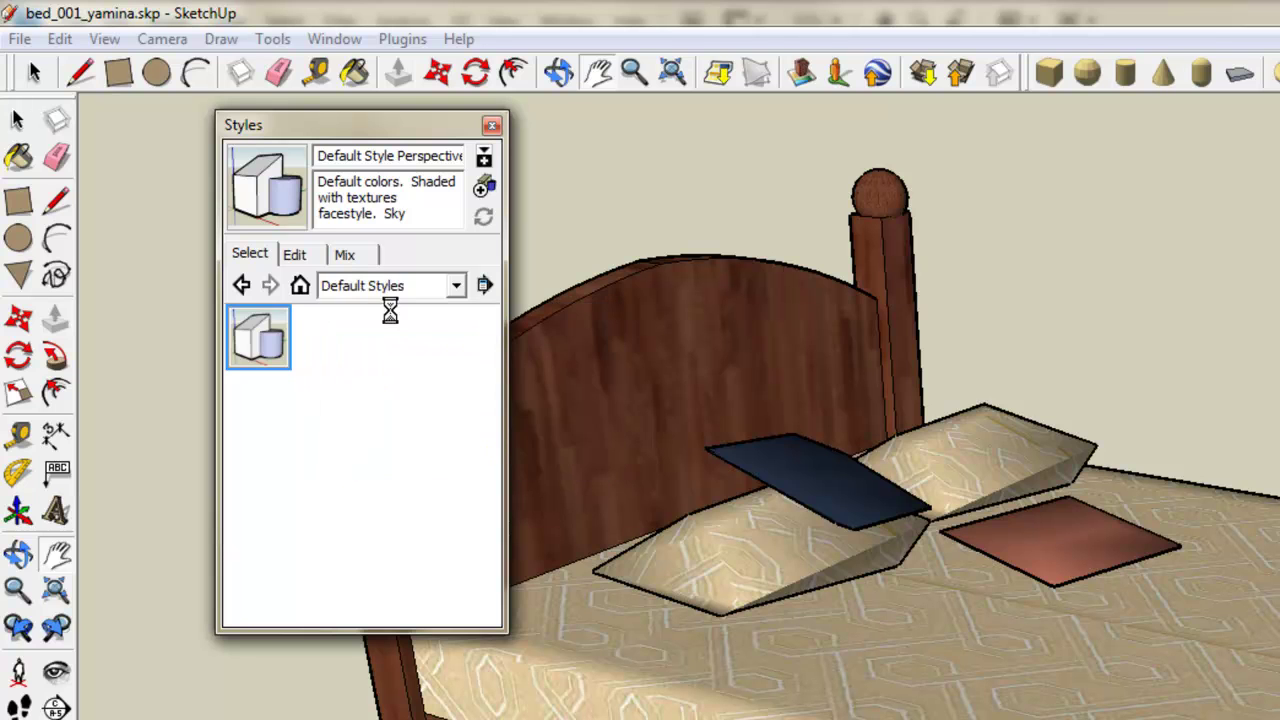
{"action": "left_click", "coordinate": [322, 400]}
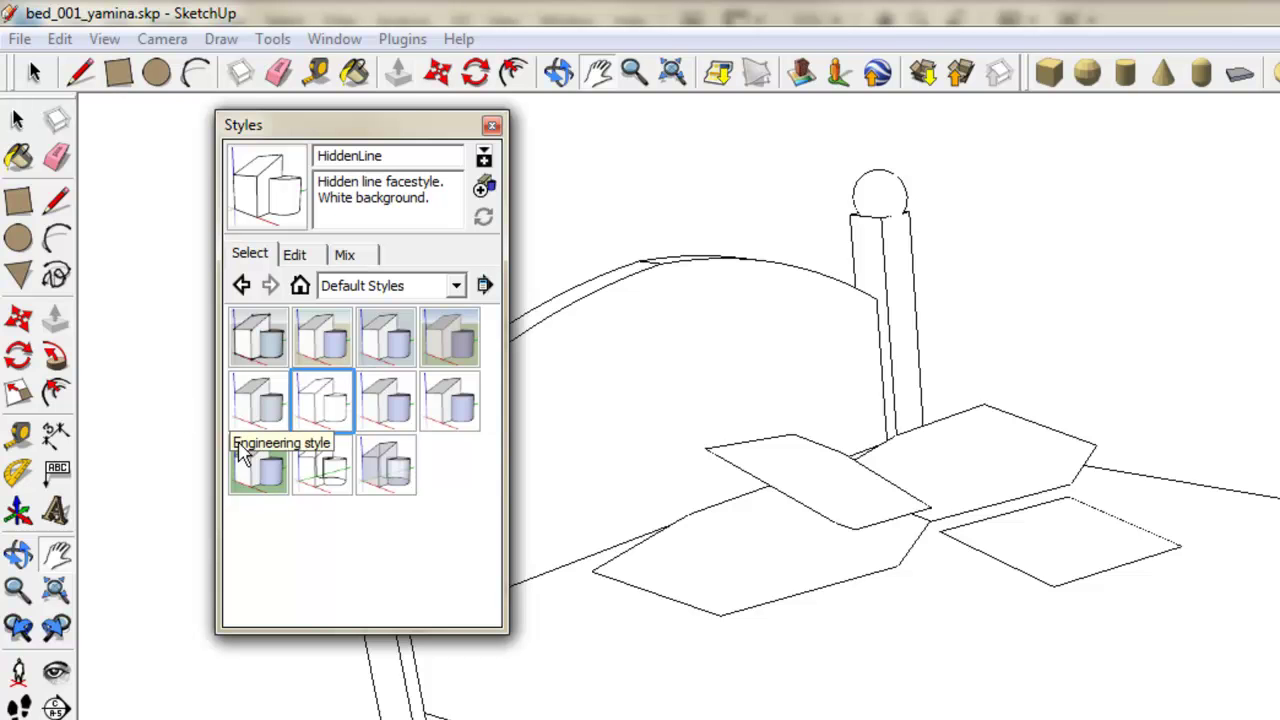
{"action": "left_click_drag", "start_coordinate": [364, 120], "coordinate": [1279, 145]}
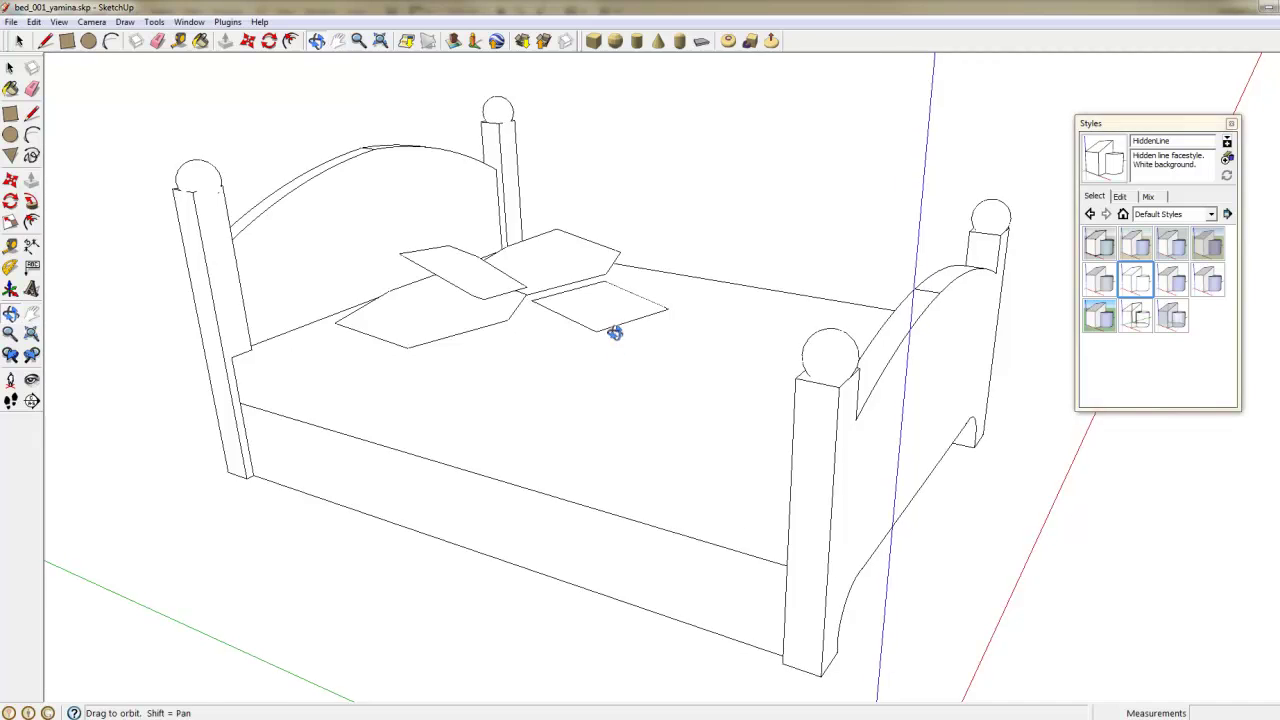
- Hide the coordinate axes so only the bed's line art remains in the view
{"action": "mouse_move", "coordinate": [614, 333]}
{"action": "left_mouse_down"}
{"action": "mouse_move", "coordinate": [611, 257]}
{"action": "mouse_move", "coordinate": [503, 331]}
{"action": "mouse_move", "coordinate": [723, 357]}
{"action": "mouse_move", "coordinate": [643, 277]}
{"action": "mouse_move", "coordinate": [609, 314]}
{"action": "left_mouse_up"}
{"action": "mouse_move", "coordinate": [458, 299]}
{"action": "left_mouse_down"}
{"action": "mouse_move", "coordinate": [317, 397]}
{"action": "mouse_move", "coordinate": [280, 391]}
{"action": "mouse_move", "coordinate": [683, 314]}
{"action": "mouse_move", "coordinate": [681, 400]}
{"action": "mouse_move", "coordinate": [566, 257]}
{"action": "mouse_move", "coordinate": [477, 291]}
{"action": "left_mouse_up"}
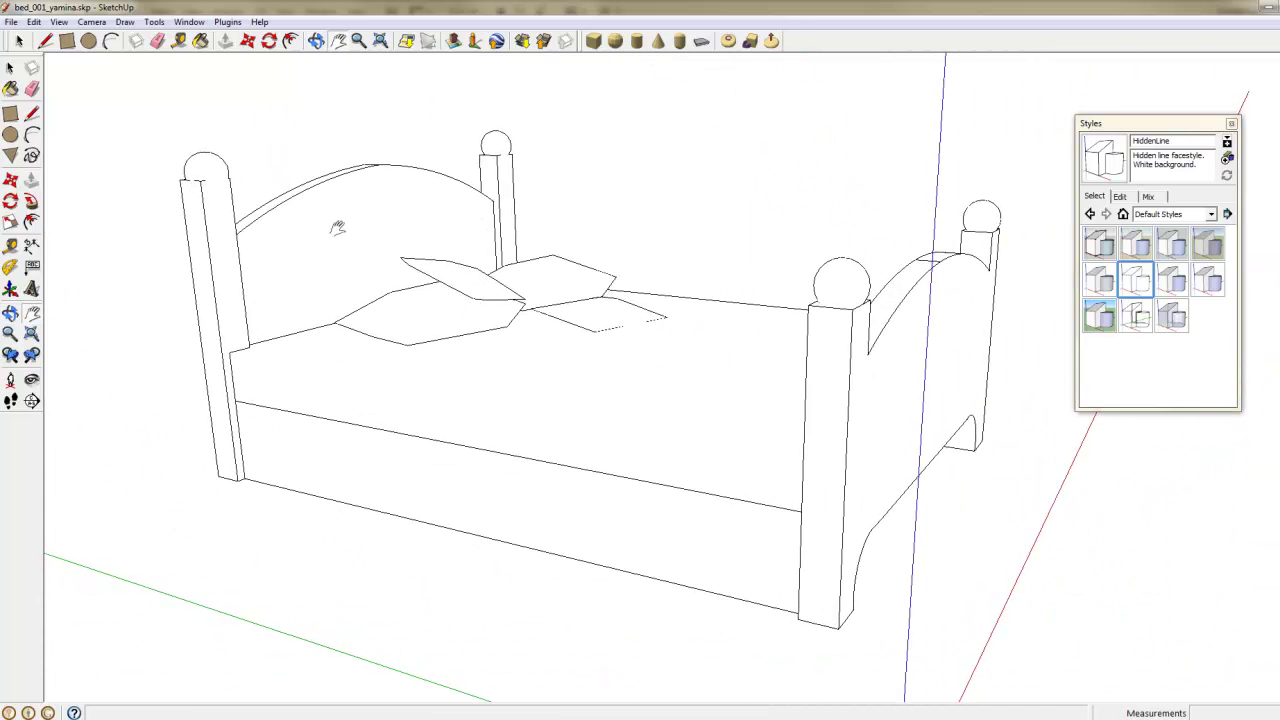
{"action": "left_click", "coordinate": [60, 22]}
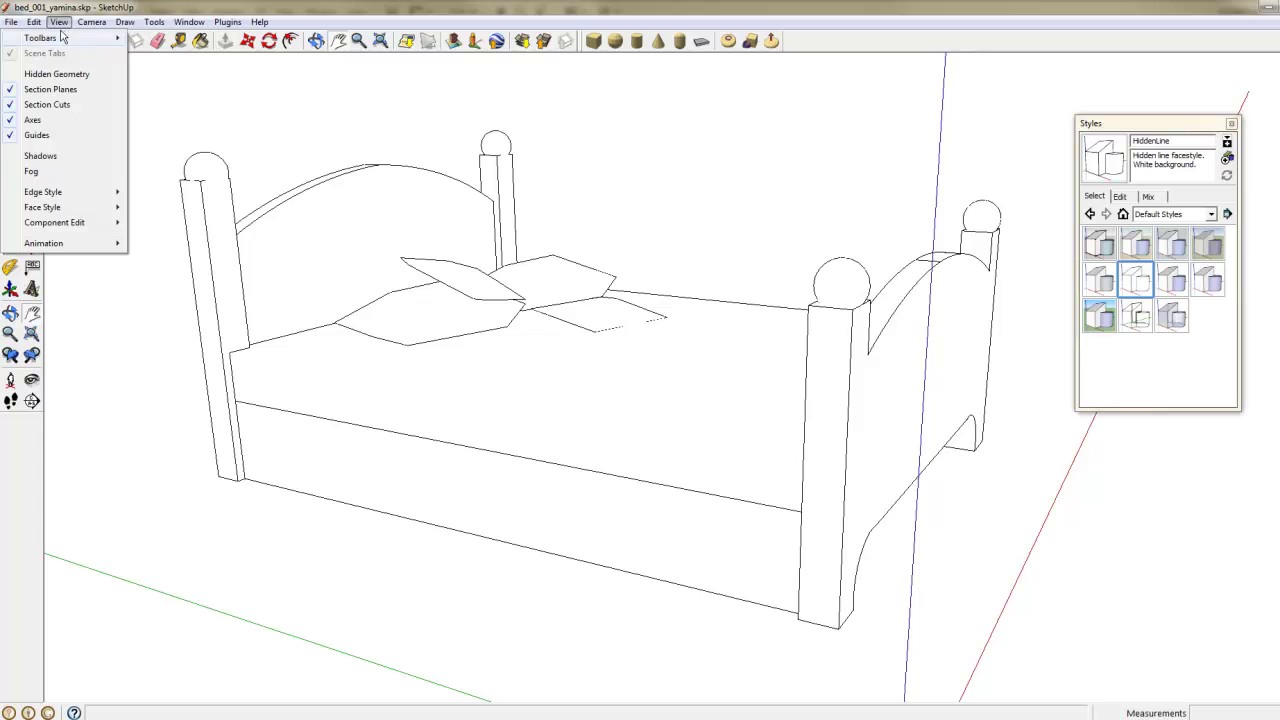
{"action": "left_click", "coordinate": [46, 121]}
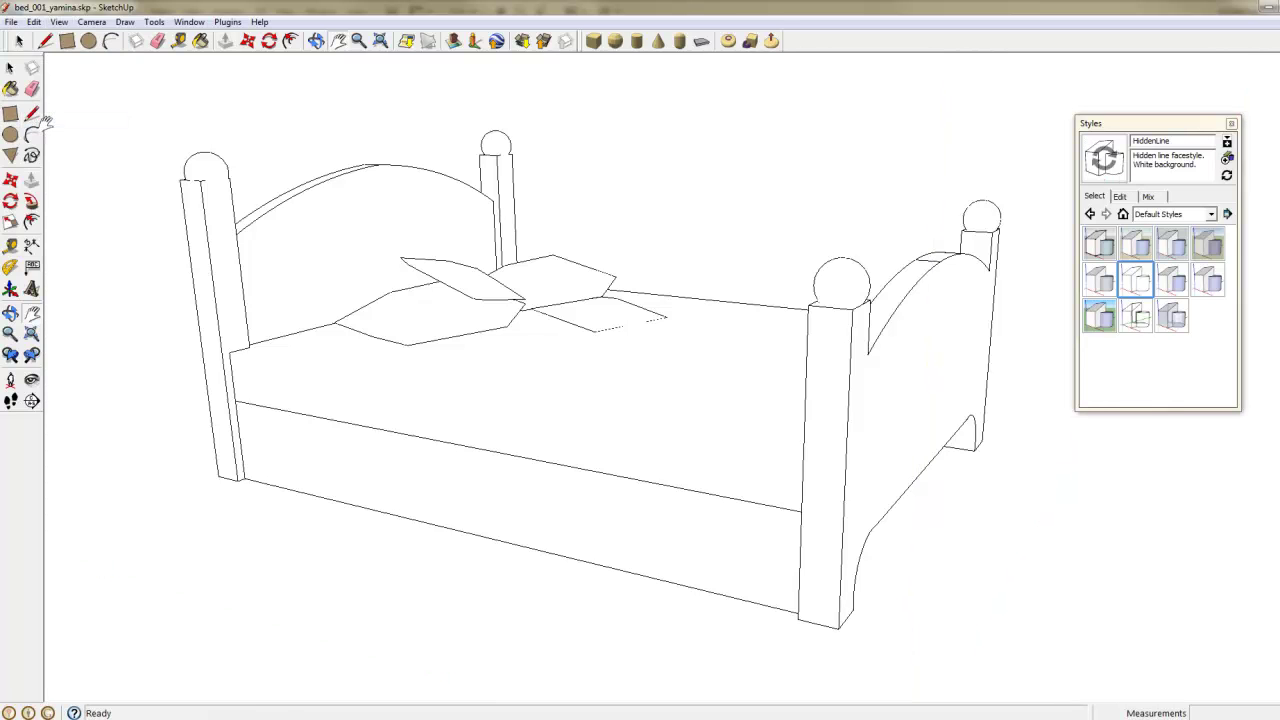
{"action": "mouse_move", "coordinate": [455, 269]}
{"action": "left_mouse_down"}
{"action": "mouse_move", "coordinate": [251, 274]}
{"action": "mouse_move", "coordinate": [443, 337]}
{"action": "mouse_move", "coordinate": [483, 286]}
{"action": "left_mouse_up"}
{"action": "mouse_move", "coordinate": [599, 387]}
{"action": "left_mouse_down"}
{"action": "mouse_move", "coordinate": [591, 420]}
{"action": "mouse_move", "coordinate": [606, 354]}
{"action": "mouse_move", "coordinate": [618, 393]}
{"action": "left_mouse_up"}
{"action": "left_click_drag", "start_coordinate": [527, 381], "coordinate": [558, 406]}
{"action": "middle_click_drag", "start_coordinate": [558, 406], "coordinate": [567, 404]}
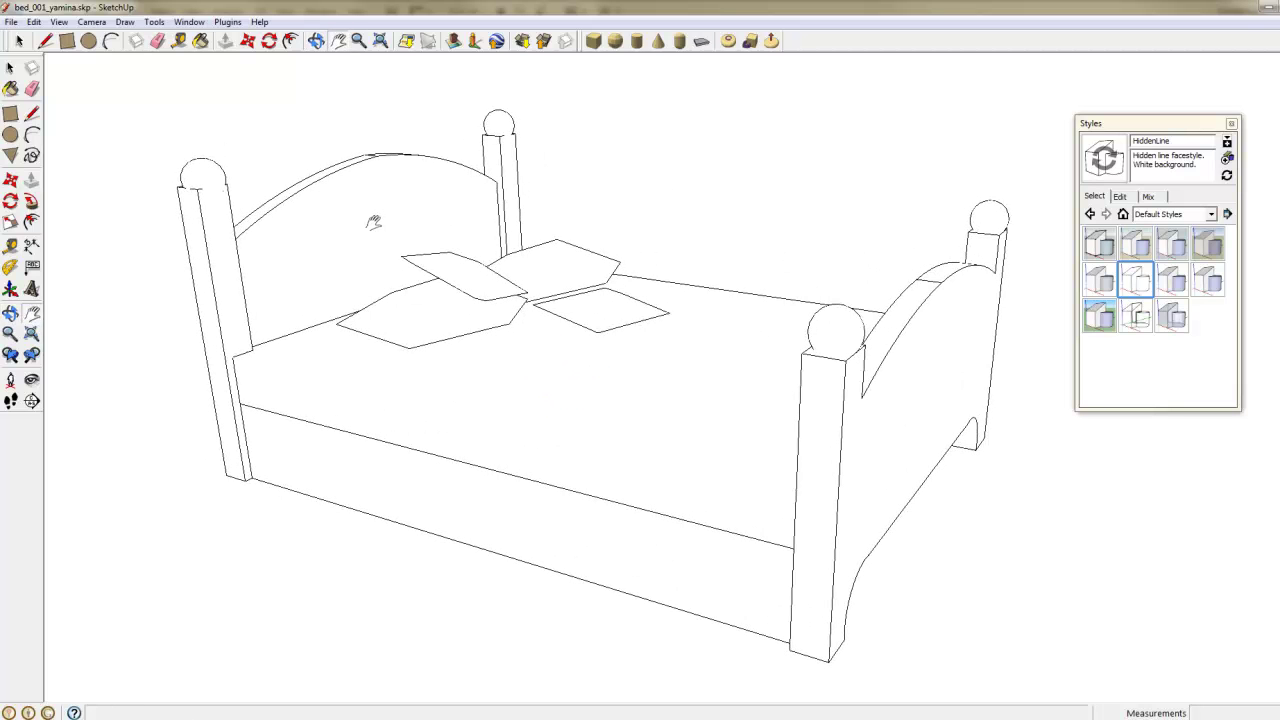
{"action": "left_click", "coordinate": [10, 68]}
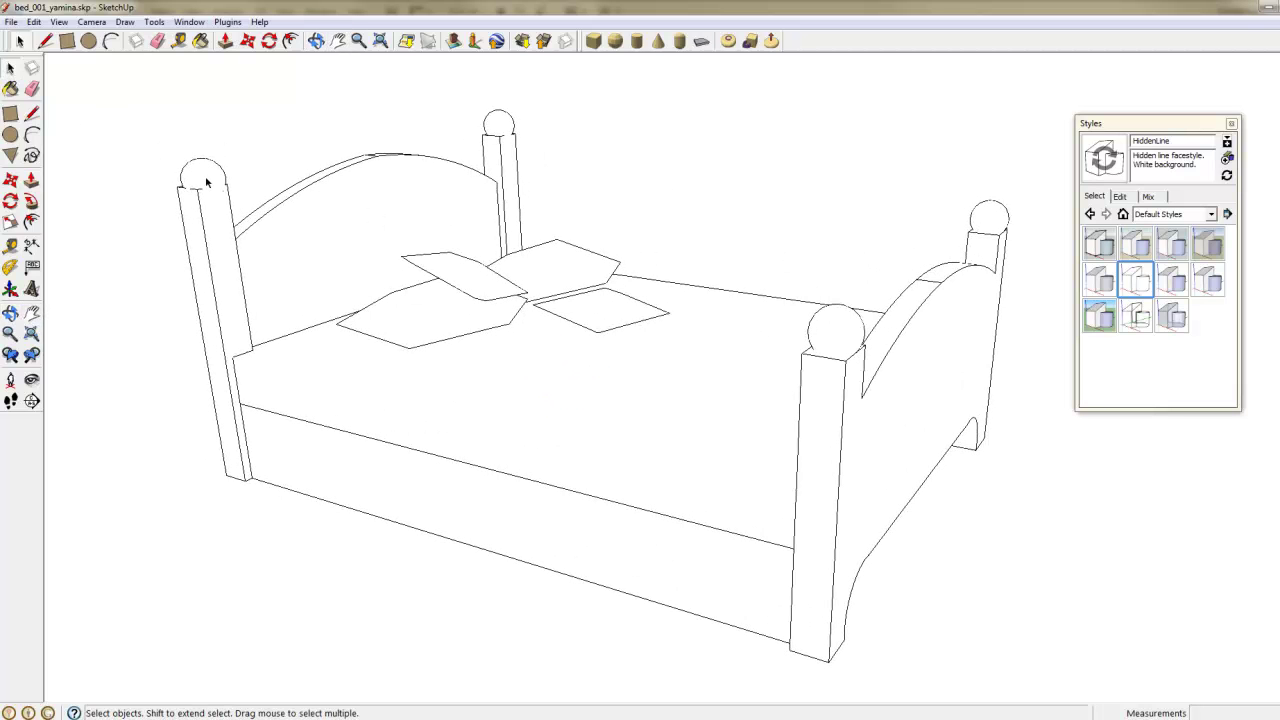
{"action": "left_click", "coordinate": [200, 177]}
{"action": "left_click", "coordinate": [10, 179]}
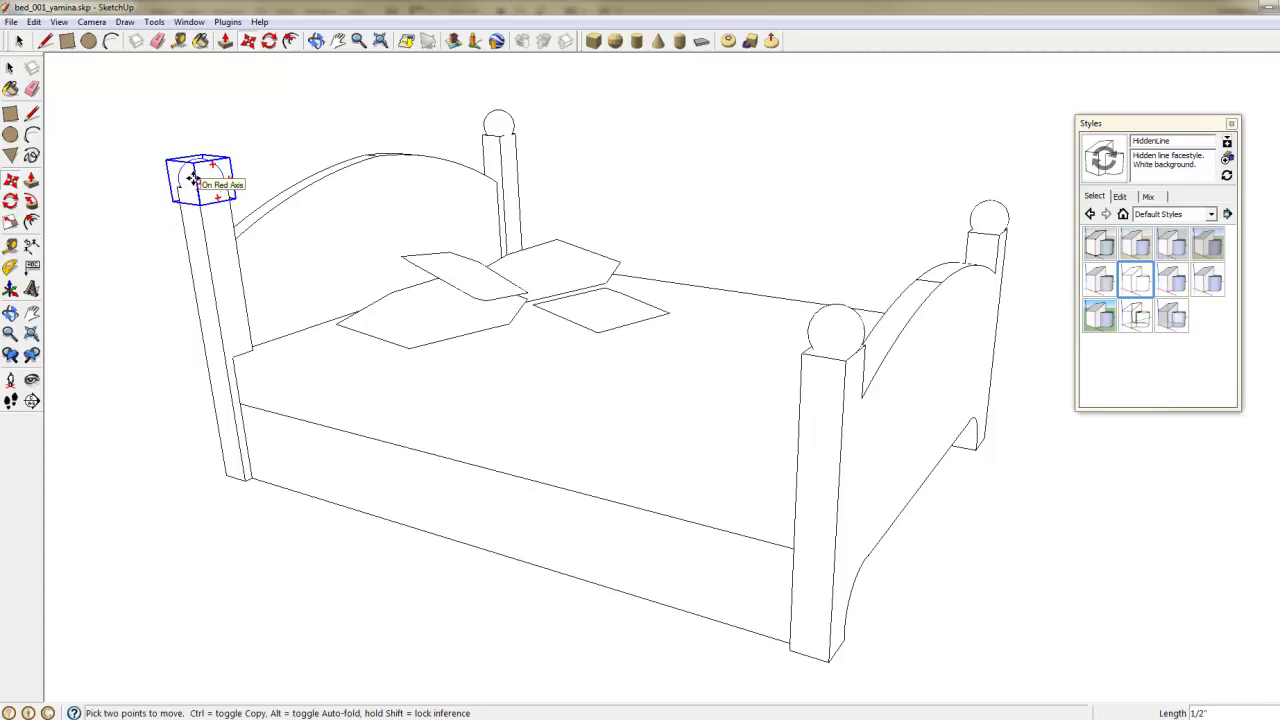
{"action": "left_click", "coordinate": [193, 178]}
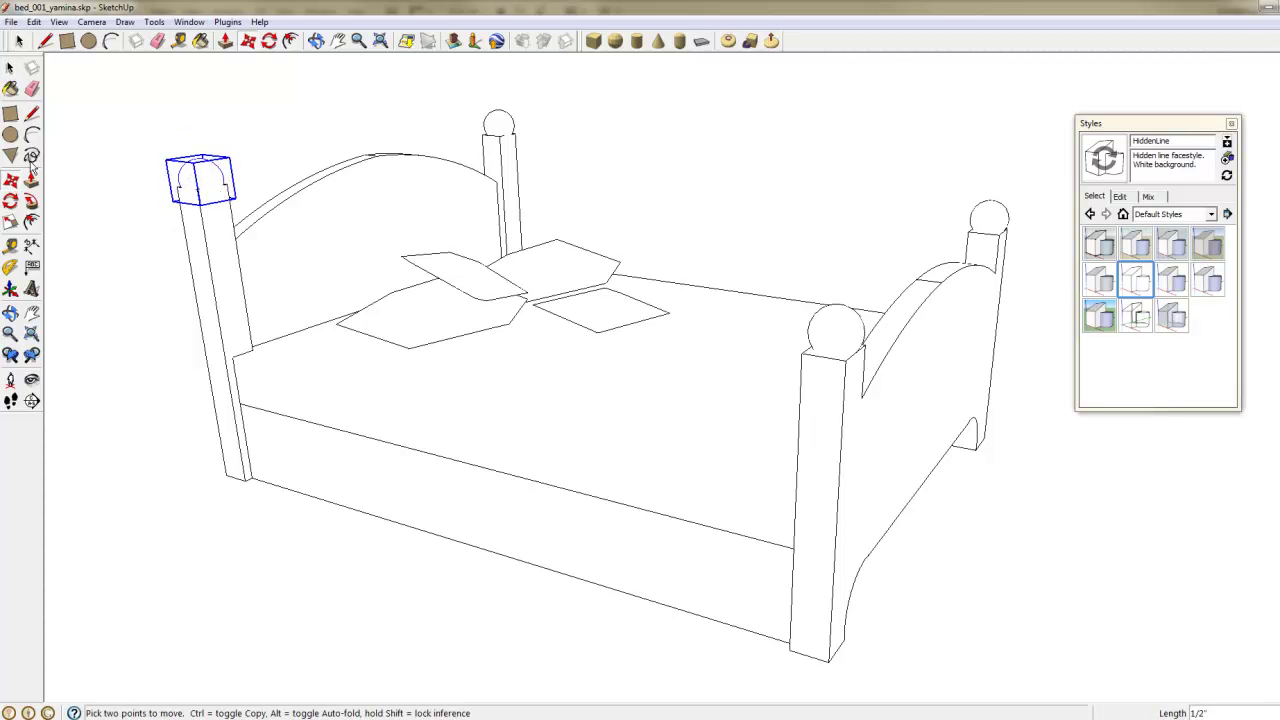
{"action": "left_click", "coordinate": [215, 167]}
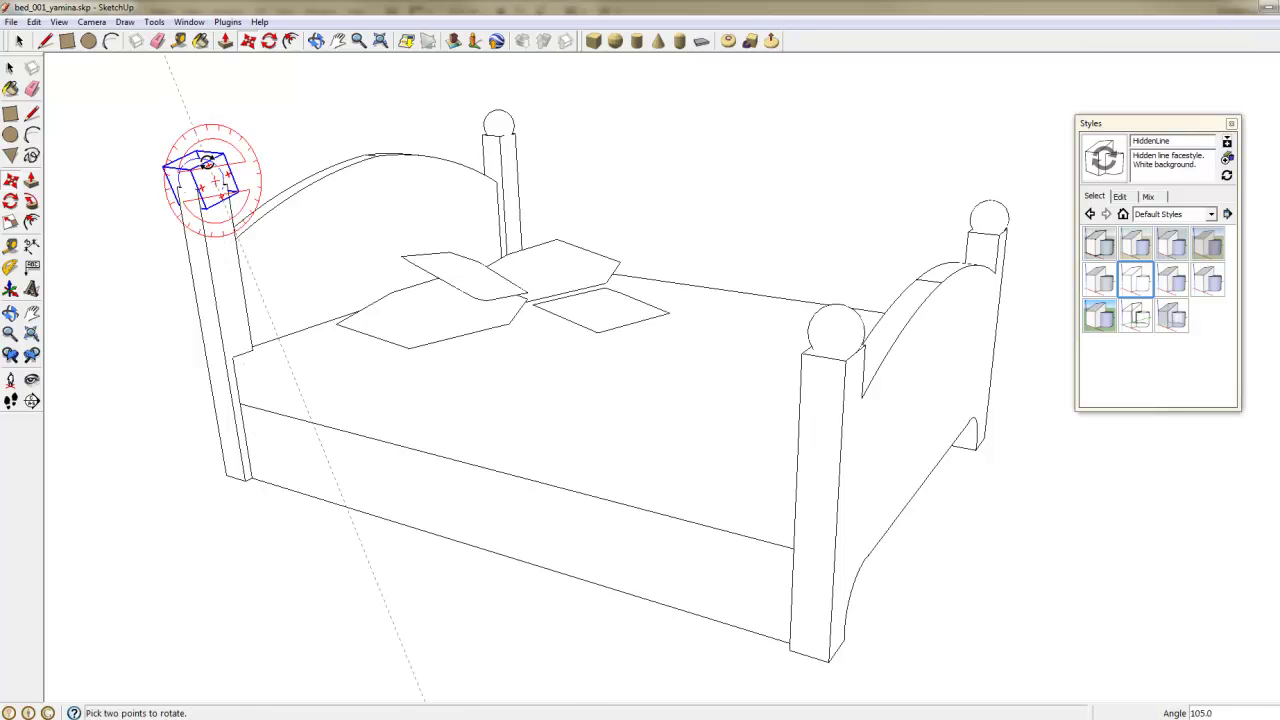
{"action": "key", "text": "m"}
{"action": "key", "text": "Escape"}
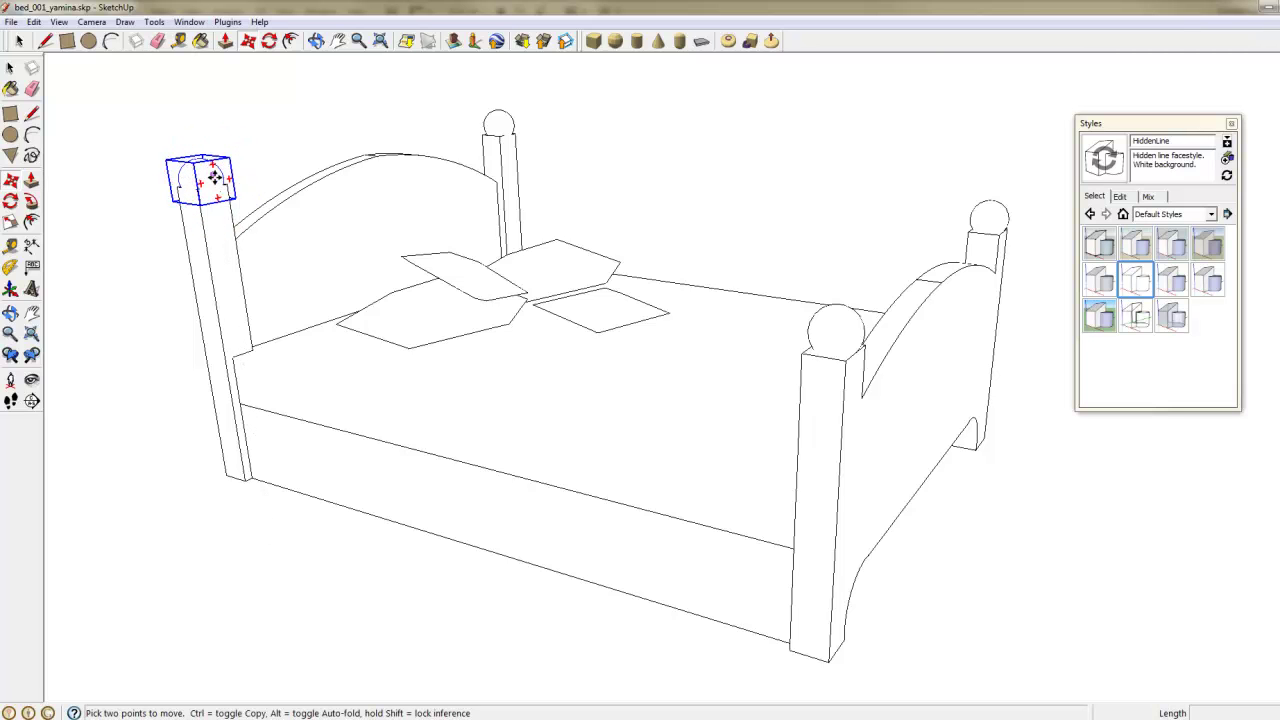
{"action": "left_click", "coordinate": [340, 41]}
{"action": "key", "text": "space"}
{"action": "left_click", "coordinate": [221, 115]}
- Start a 2D graphic export of the bed view as a PNG to the Desktop and open its image options
{"action": "middle_click_drag", "start_coordinate": [567, 165], "coordinate": [477, 160]}
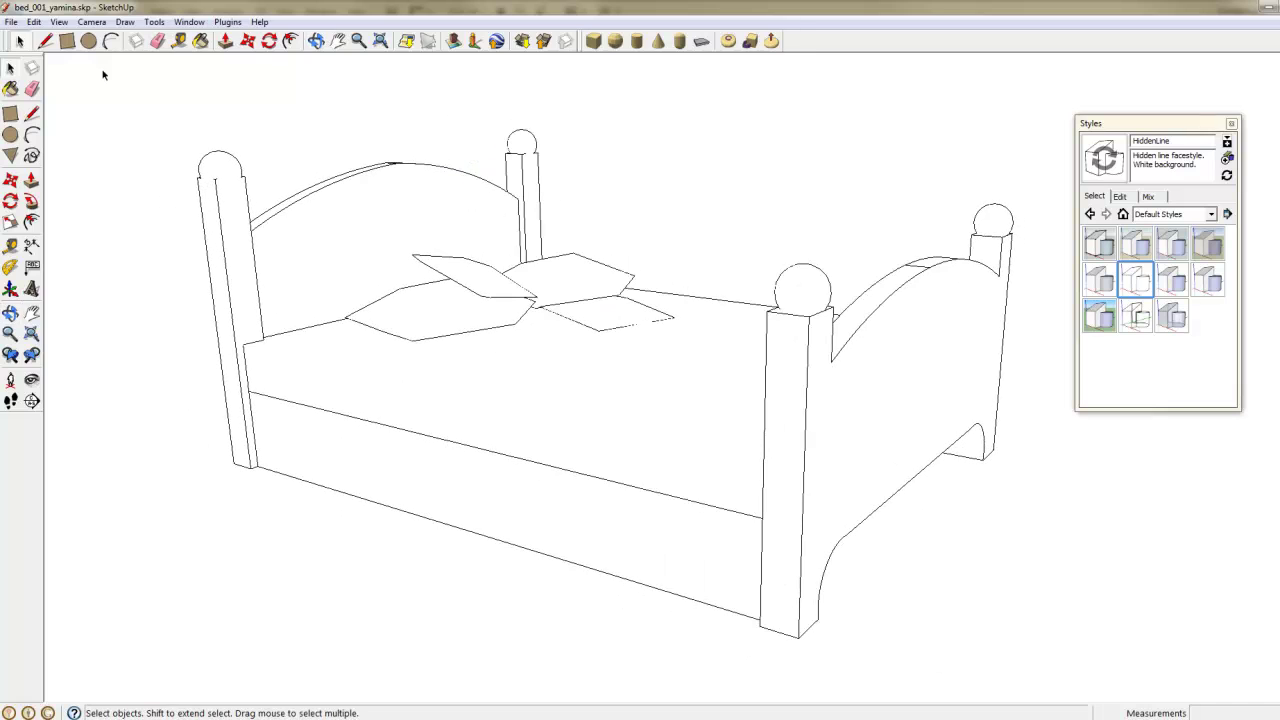
{"action": "left_click", "coordinate": [10, 22]}
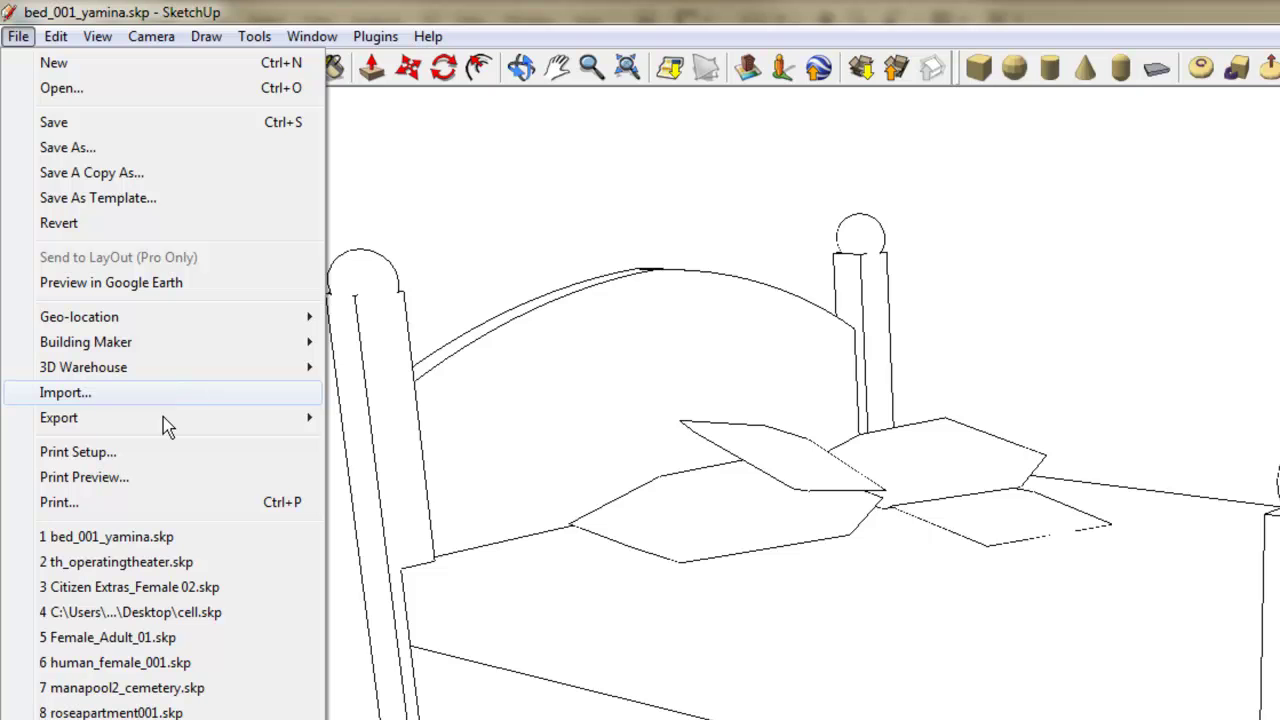
{"action": "mouse_move", "coordinate": [163, 417]}
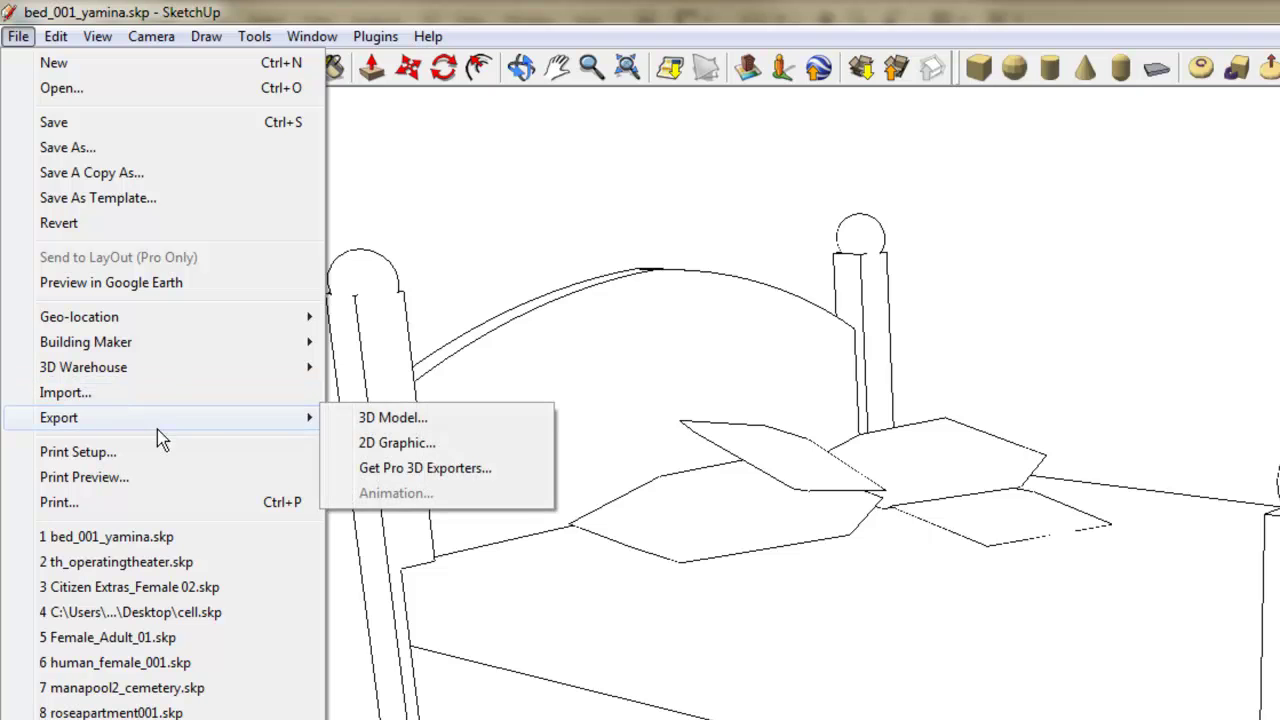
{"action": "left_click", "coordinate": [397, 443]}
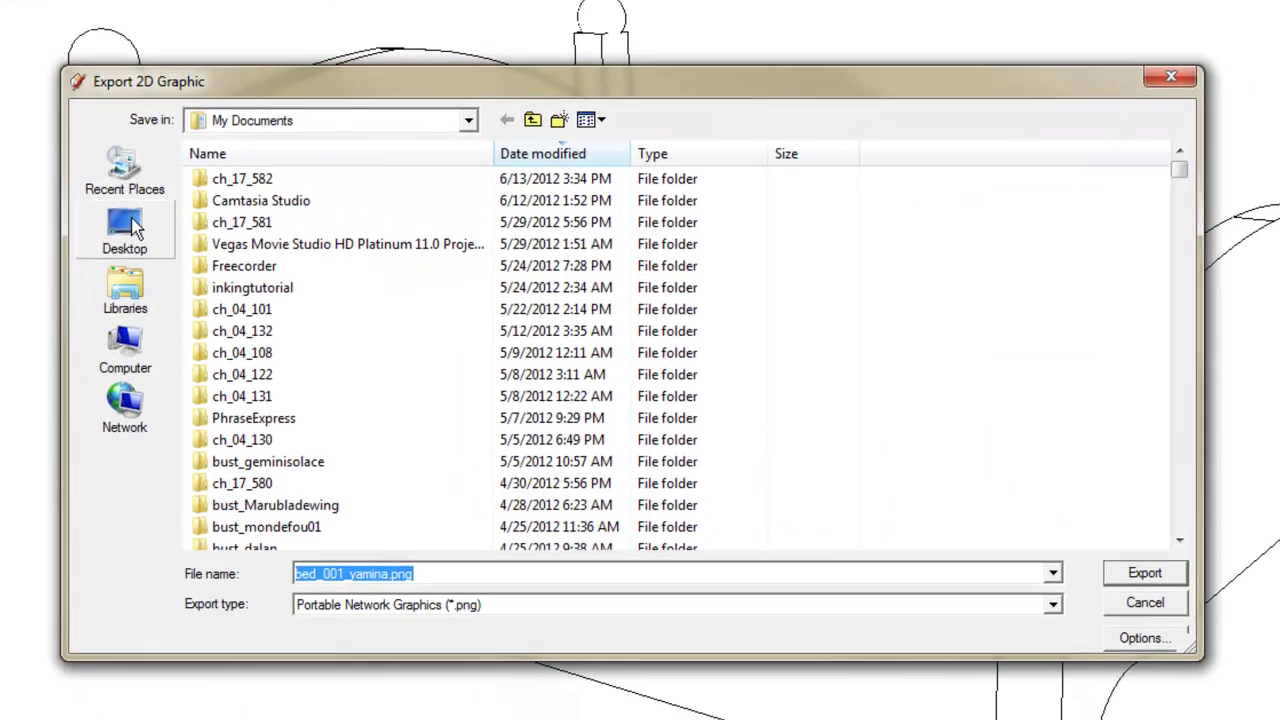
{"action": "left_click", "coordinate": [128, 226]}
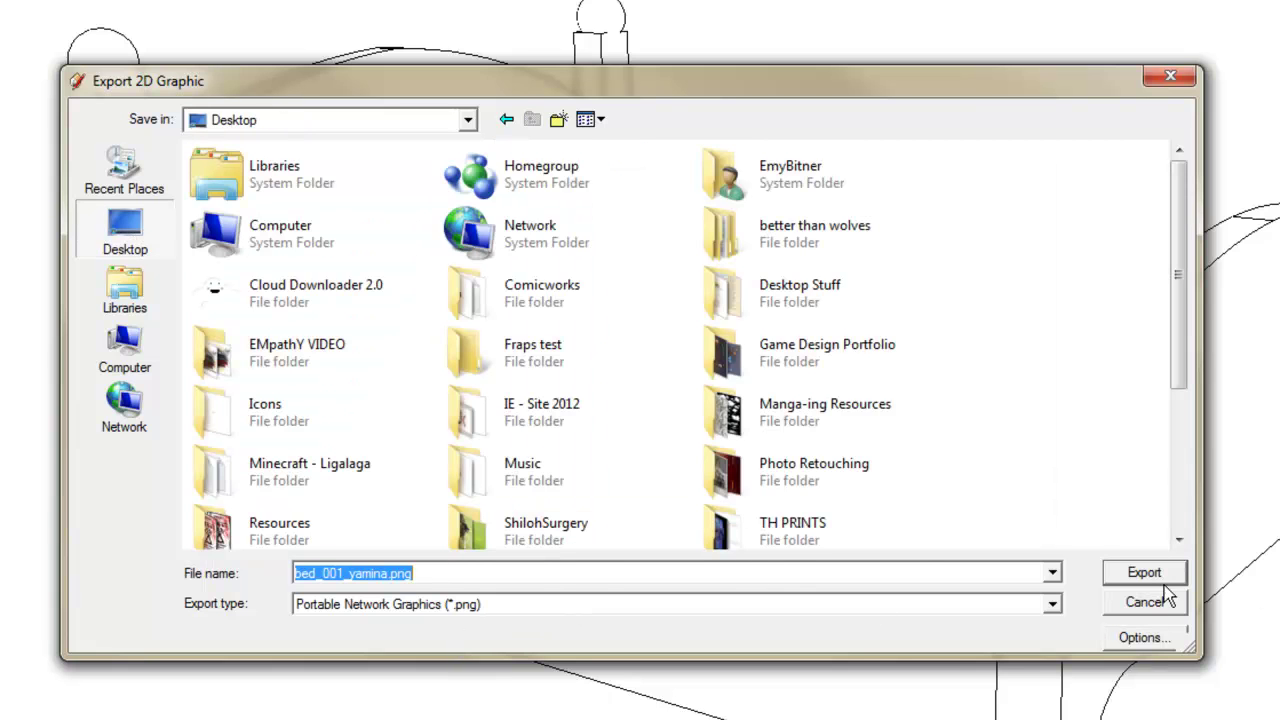
{"action": "left_click", "coordinate": [1146, 642]}
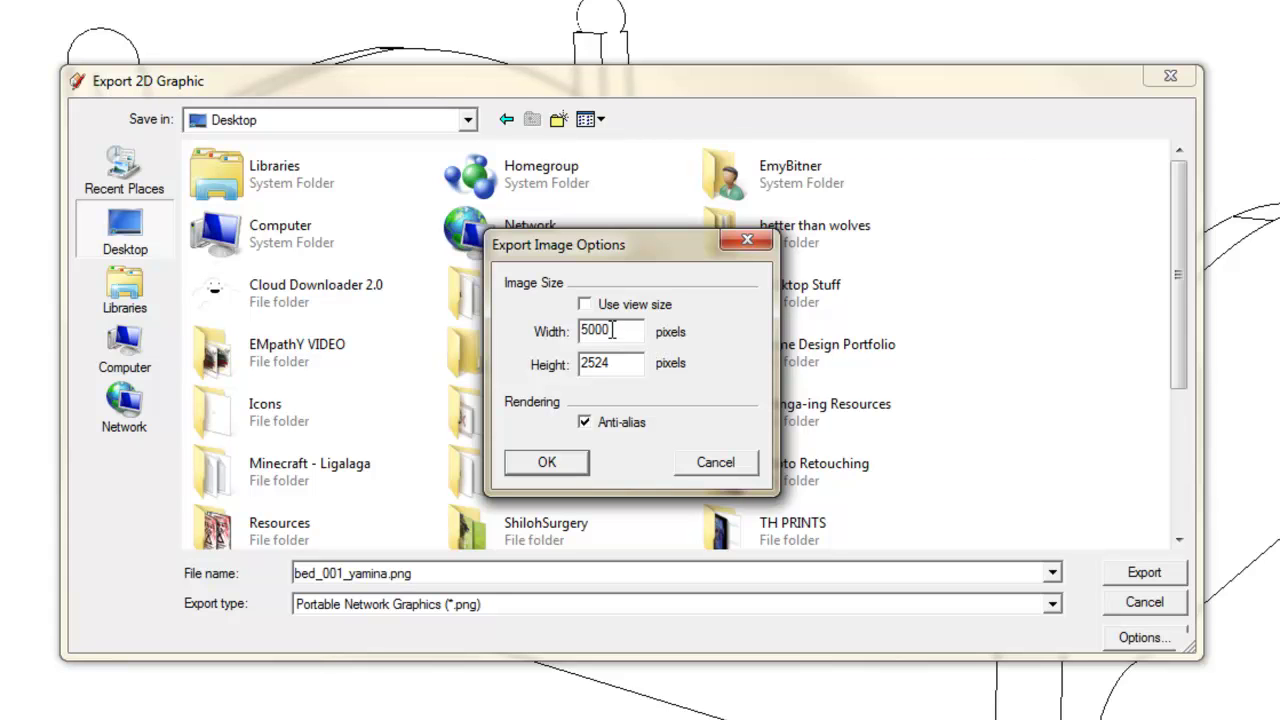
- Try to set the exported image's width to 10000 pixels
{"action": "left_click_drag", "start_coordinate": [612, 330], "coordinate": [553, 326]}
{"action": "type", "text": "10000"}
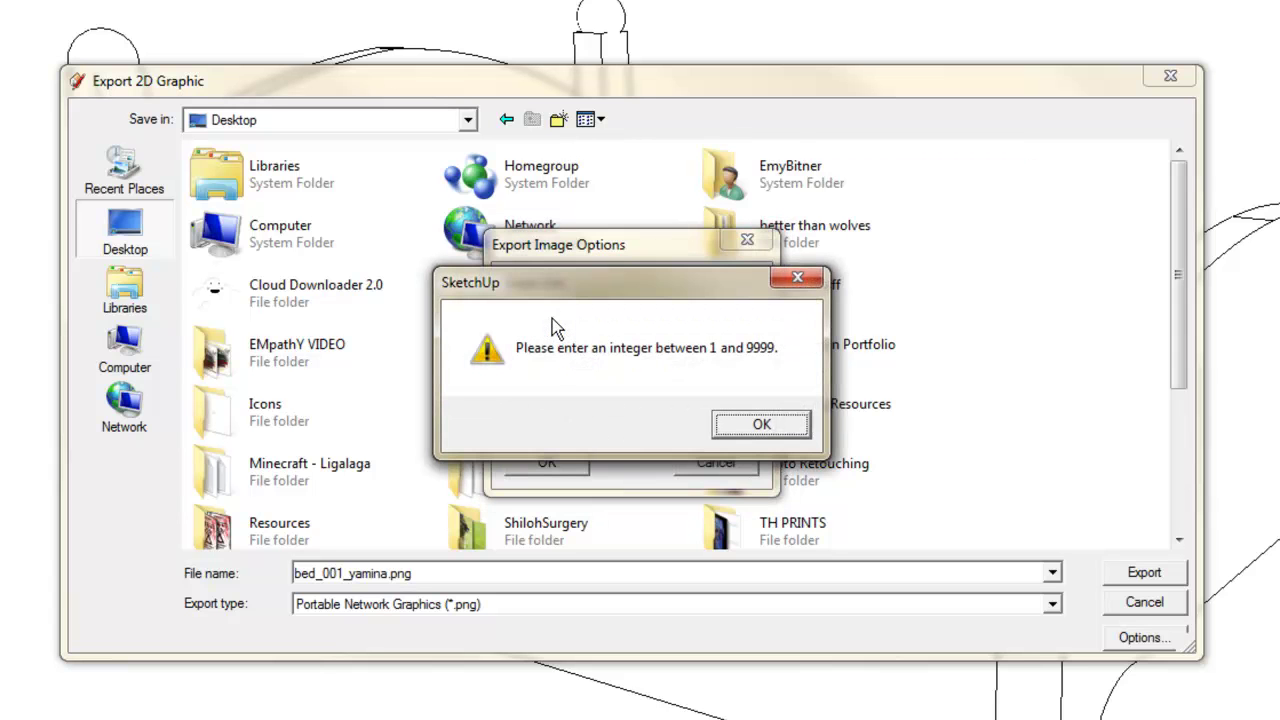
{"action": "left_click", "coordinate": [742, 425]}
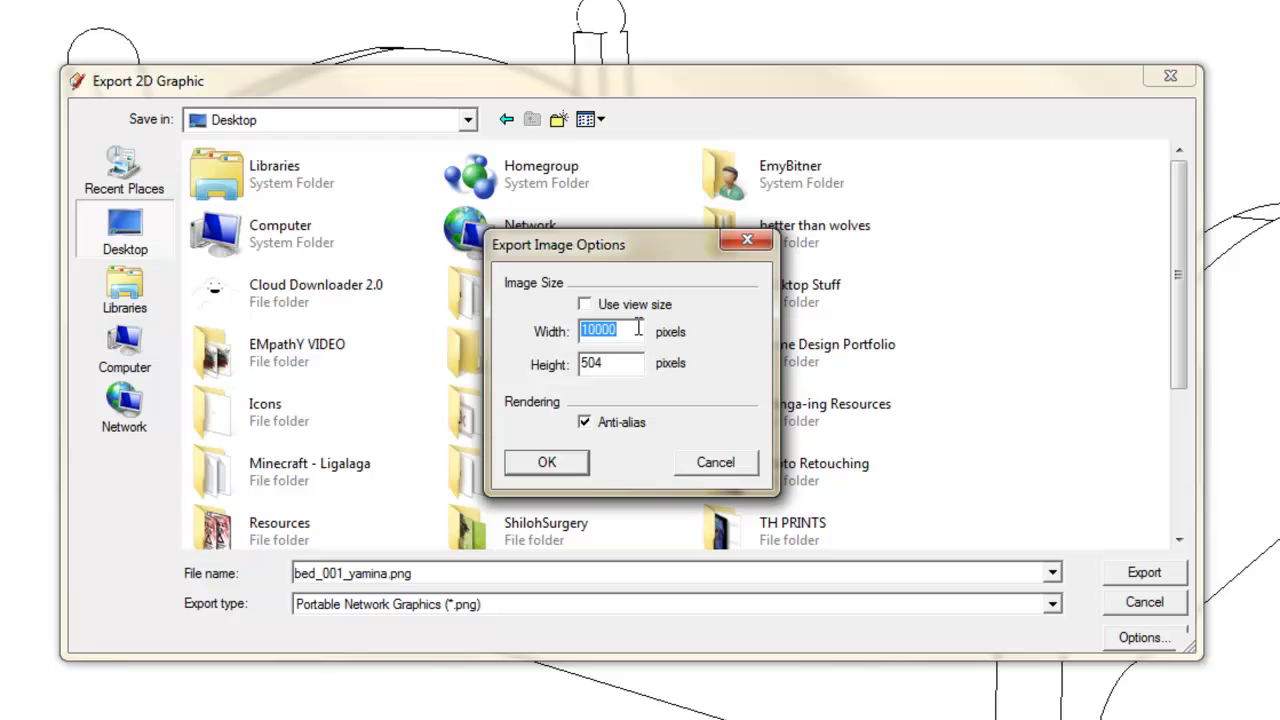
- Set the exported image's width to 5000 pixels and accept the image options
{"action": "type", "text": "5000"}
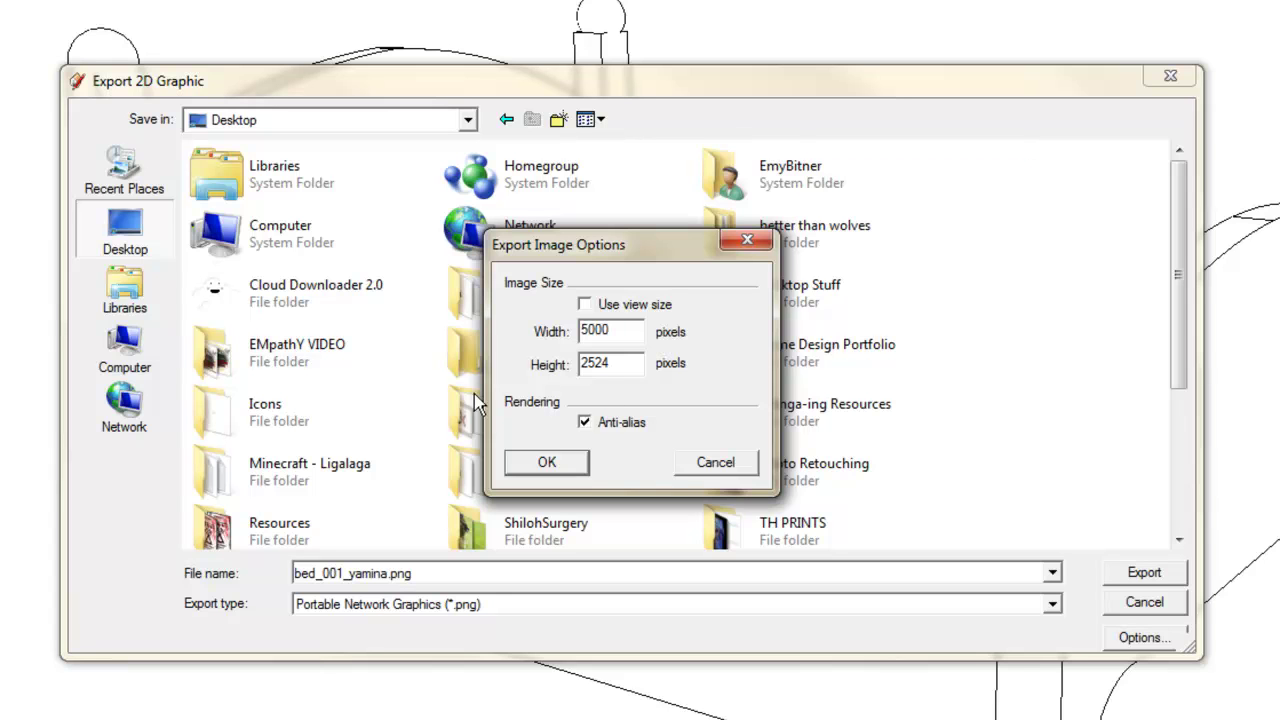
{"action": "left_click", "coordinate": [575, 463]}
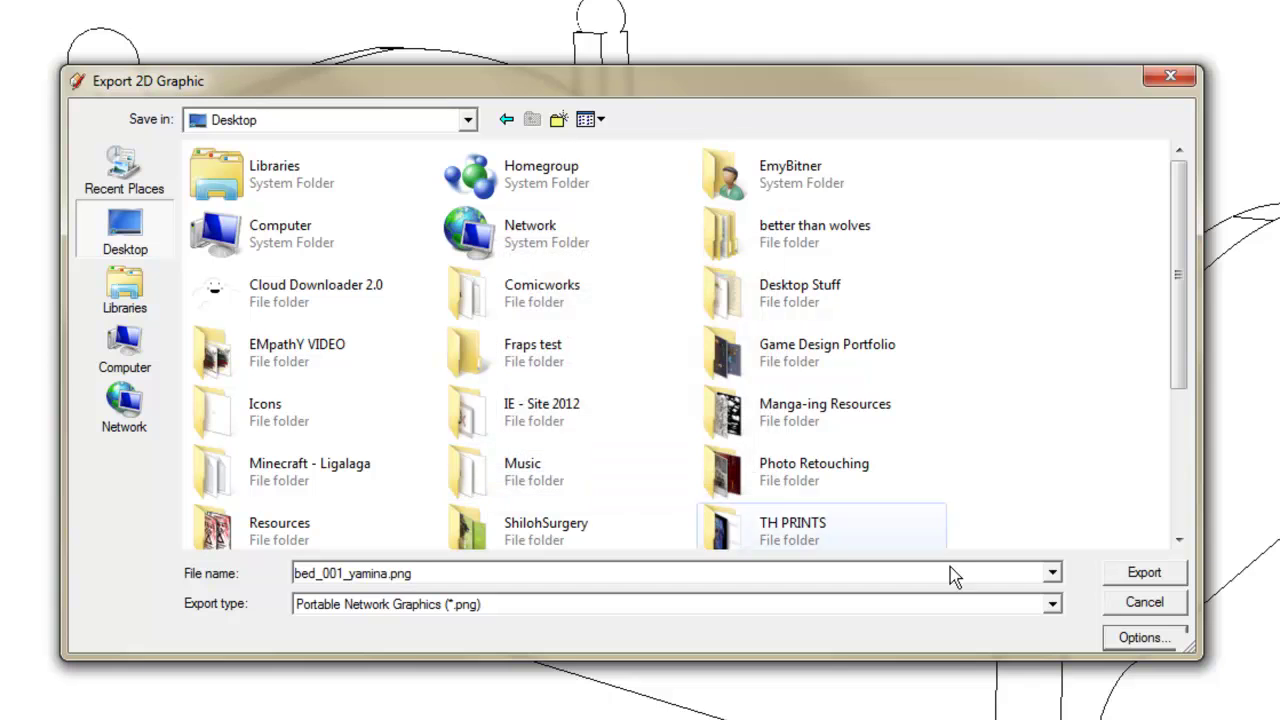
- Export the bed view as bed_001_yamina.png to the Desktop and open that image in Photoshop
{"action": "left_click", "coordinate": [1145, 573]}
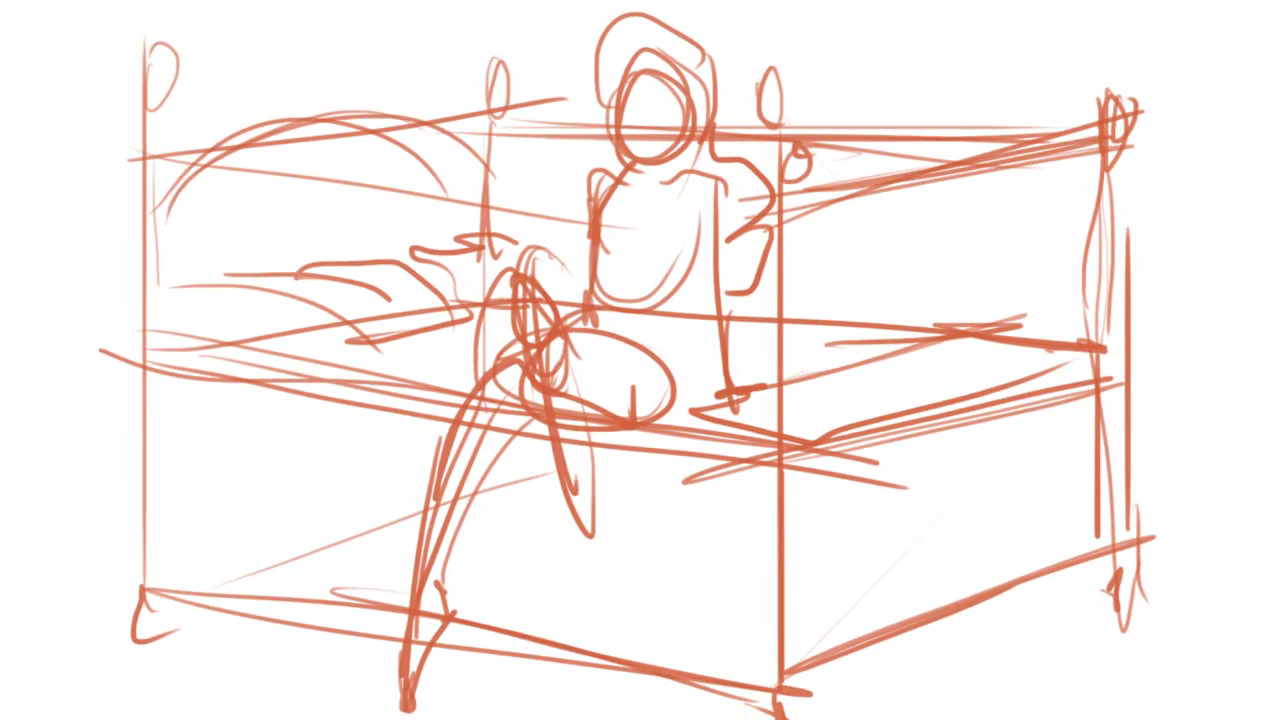
{"action": "left_click", "coordinate": [515, 5]}
{"action": "left_click", "coordinate": [516, 19]}
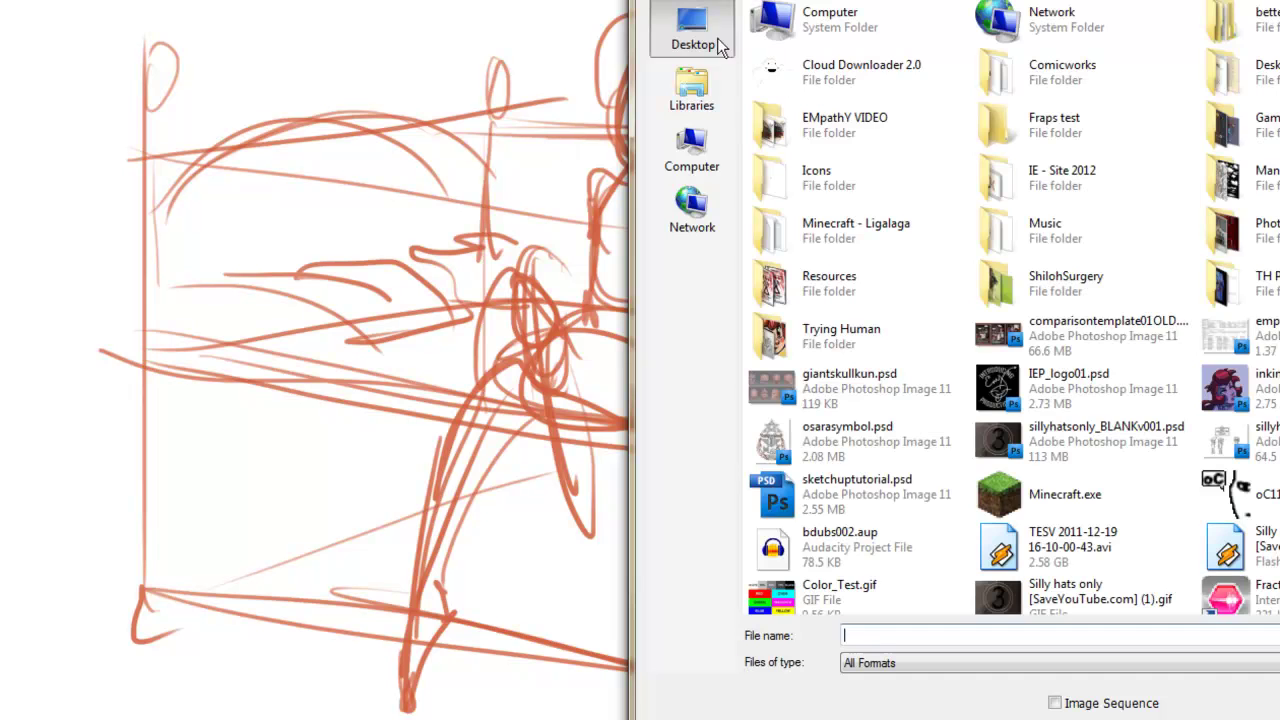
{"action": "left_click", "coordinate": [950, 495]}
{"action": "scroll", "coordinate": [1220, 452], "scroll_direction": "down", "scroll_amount": 2}
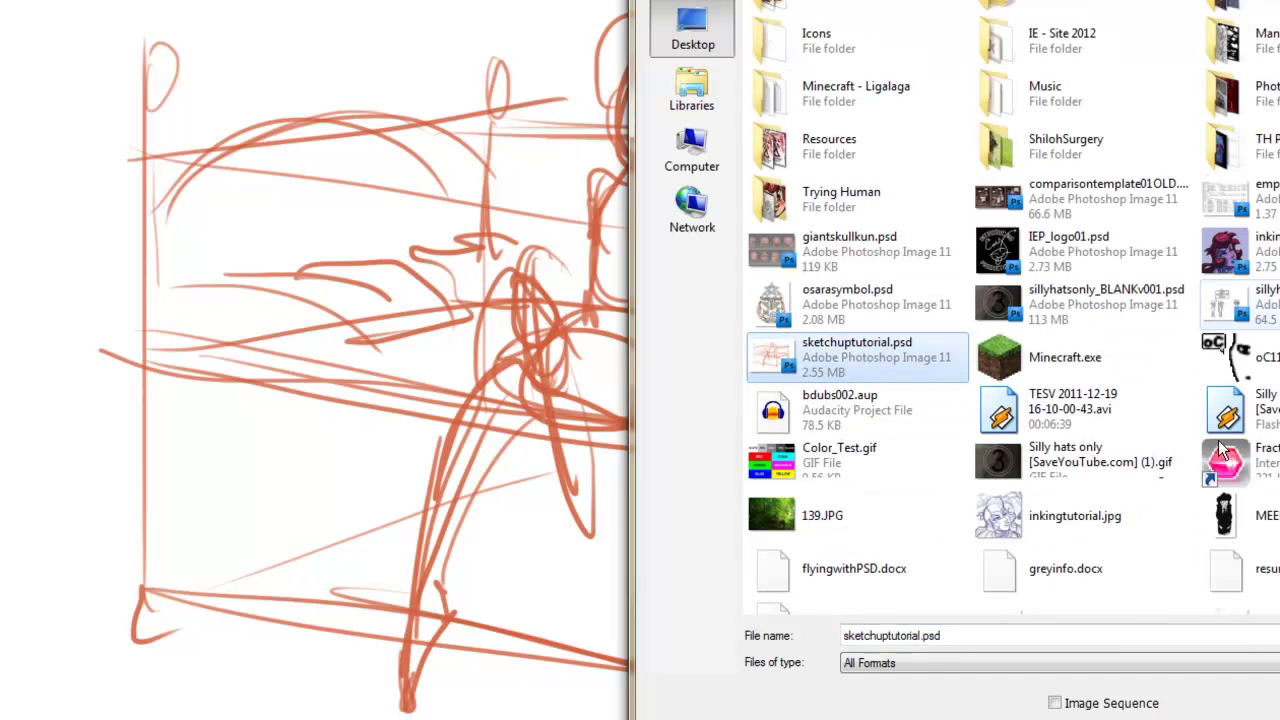
{"action": "scroll", "coordinate": [1220, 452], "scroll_direction": "down", "scroll_amount": 2}
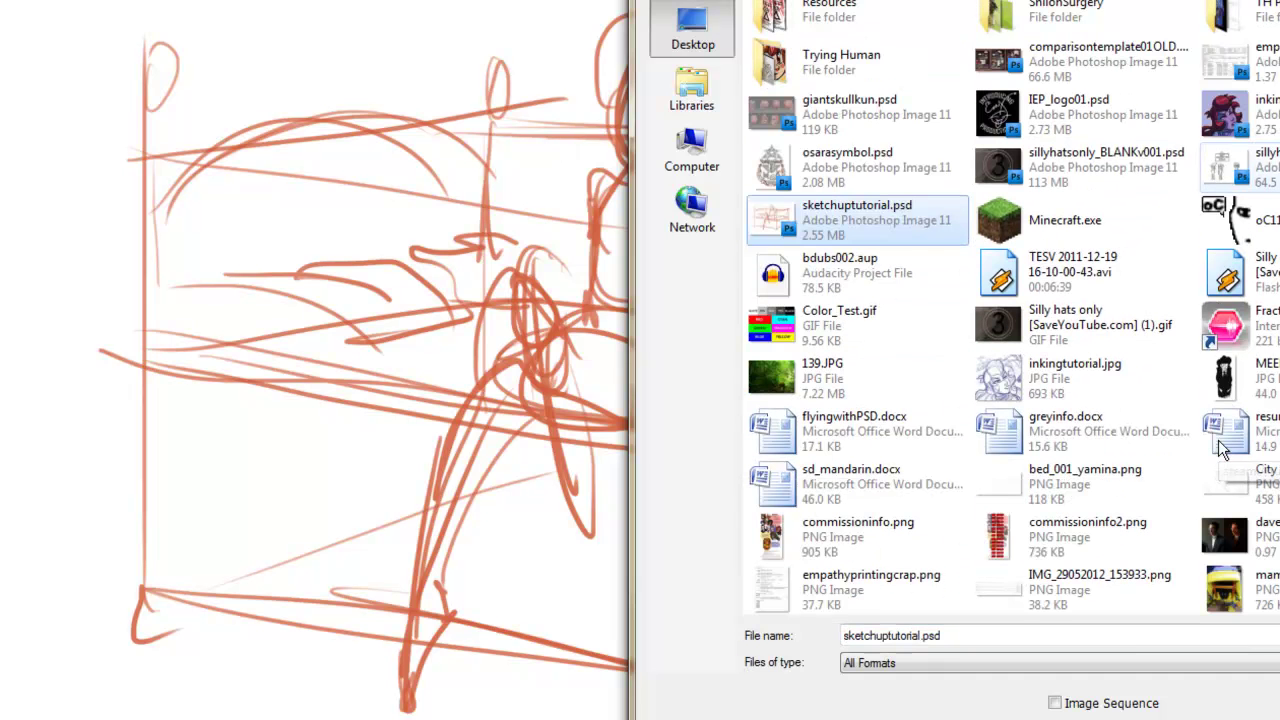
{"action": "left_click", "coordinate": [1083, 490]}
{"action": "double_click", "coordinate": [1083, 485]}
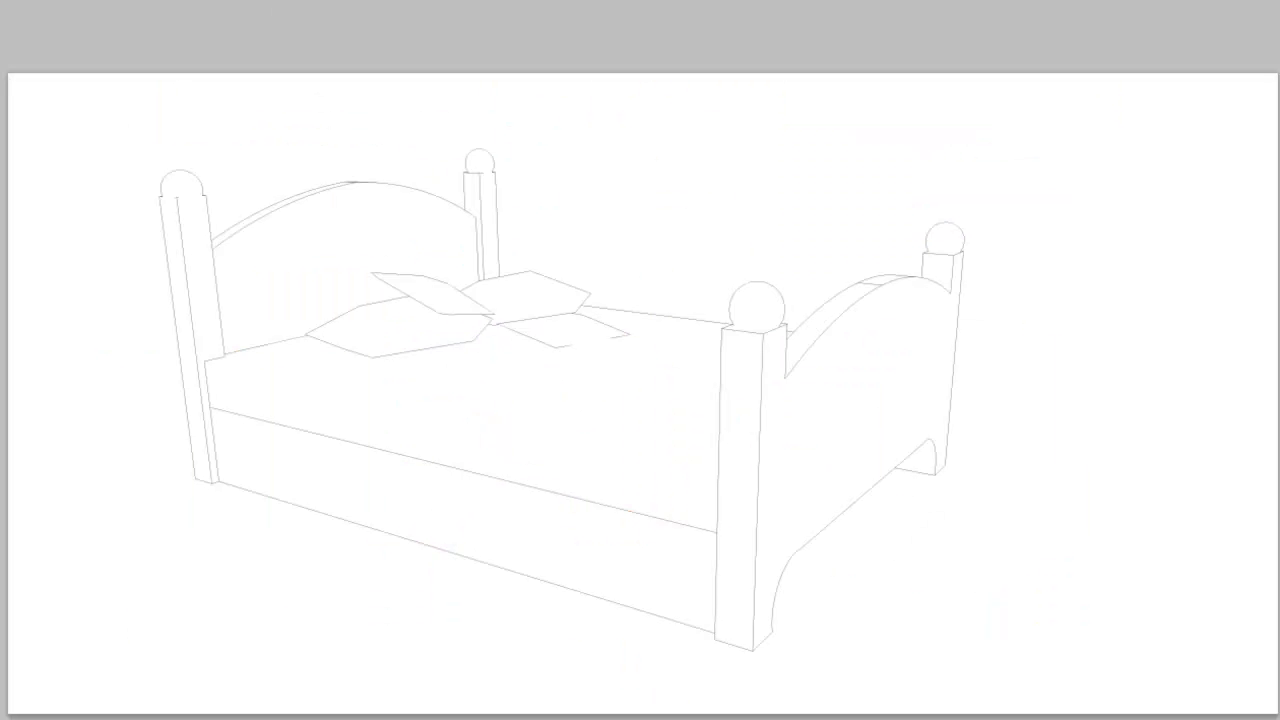
- Crop the opened line art closely around the bed and select the whole canvas
{"action": "left_click_drag", "start_coordinate": [109, 120], "coordinate": [993, 673]}
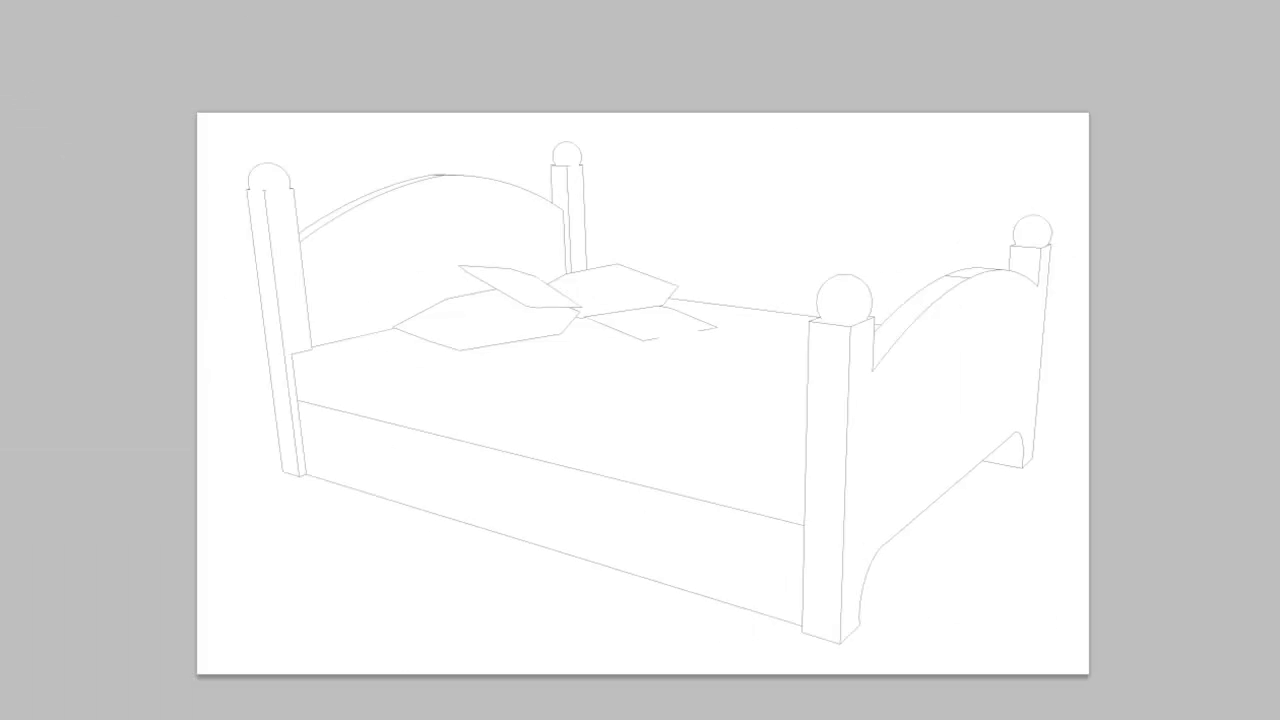
{"action": "key", "text": "ctrl+a"}
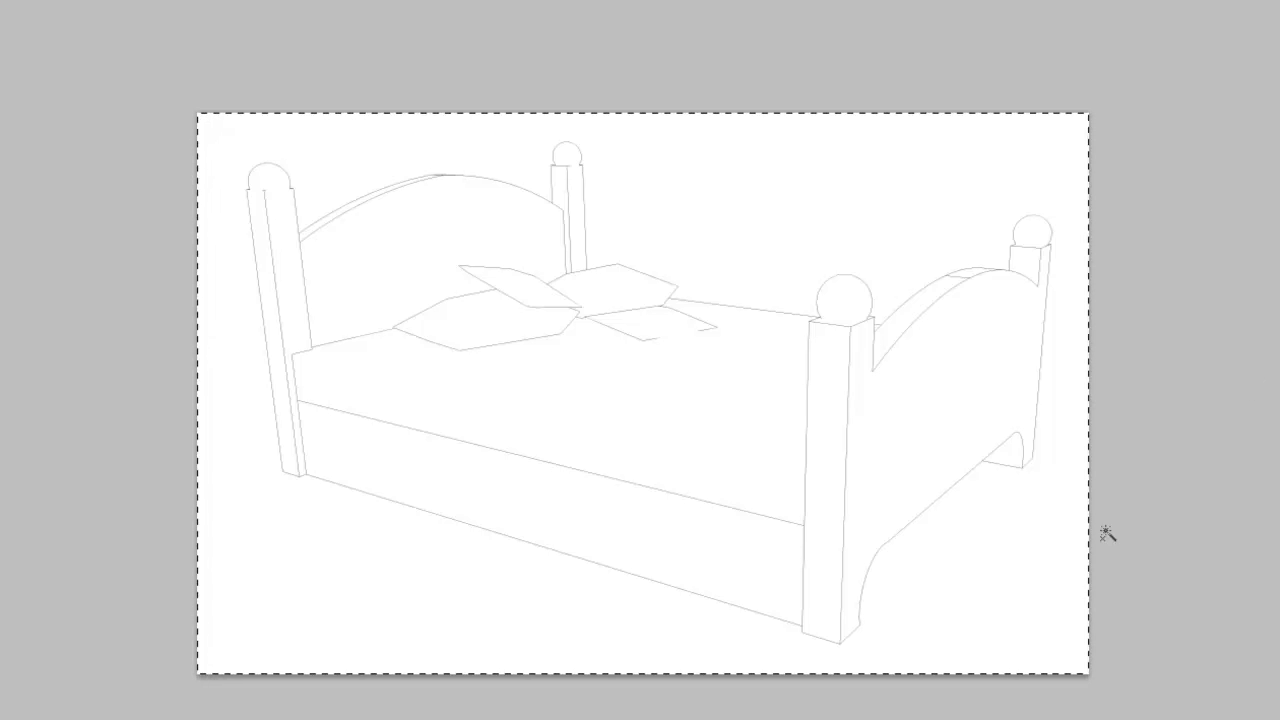
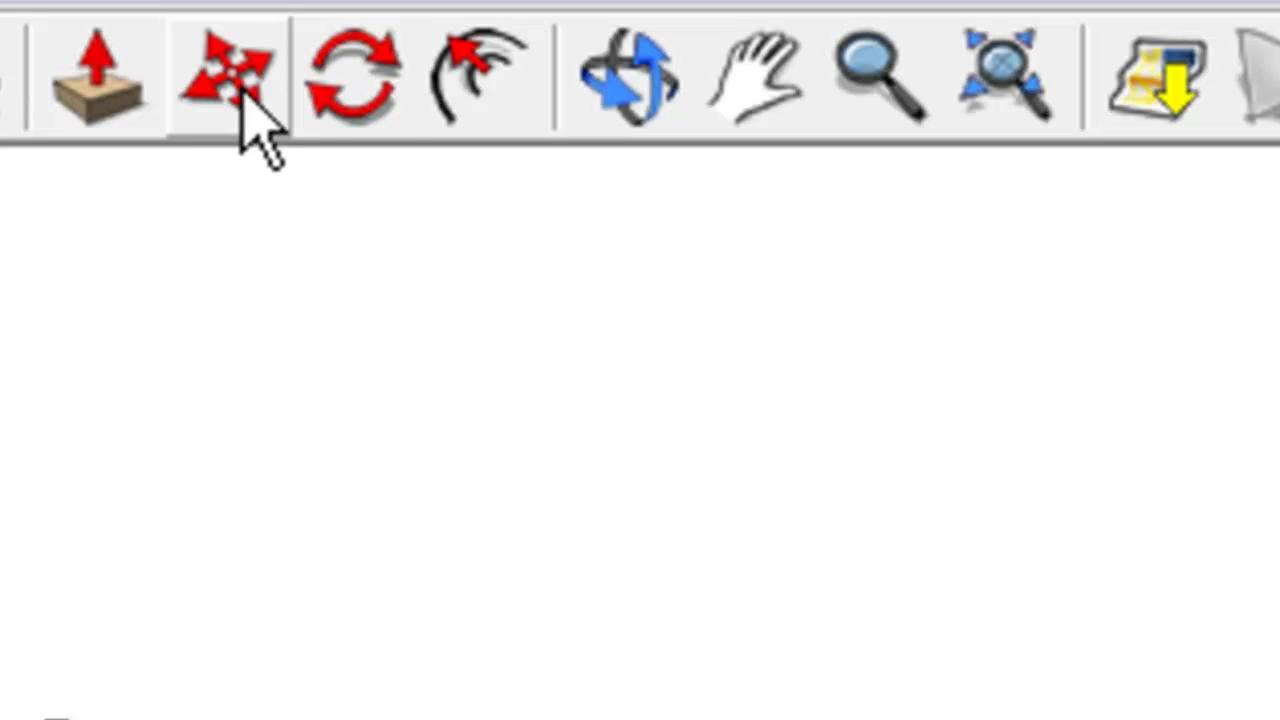
- Switch to SketchUp and try out the Orbit, Pan, Zoom and Zoom Extents tools on the bed view
{"action": "left_click", "coordinate": [452, 118]}
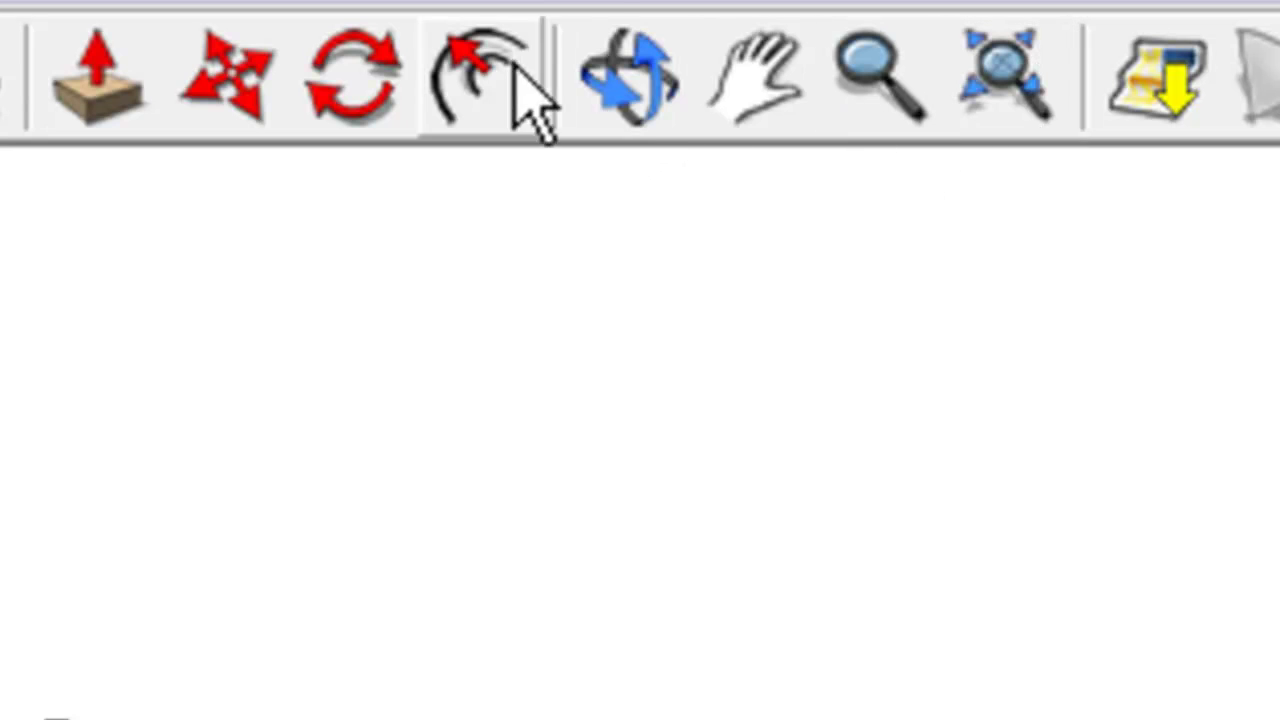
{"action": "left_click", "coordinate": [632, 105]}
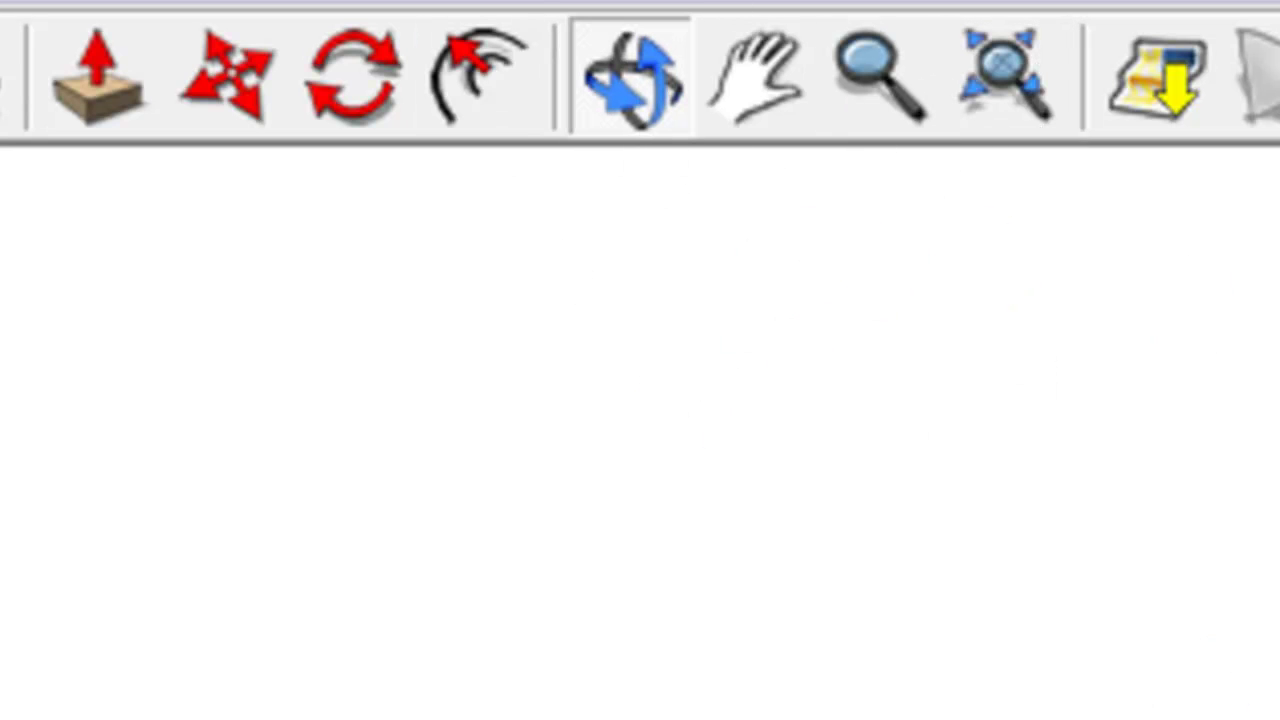
{"action": "left_click", "coordinate": [752, 95]}
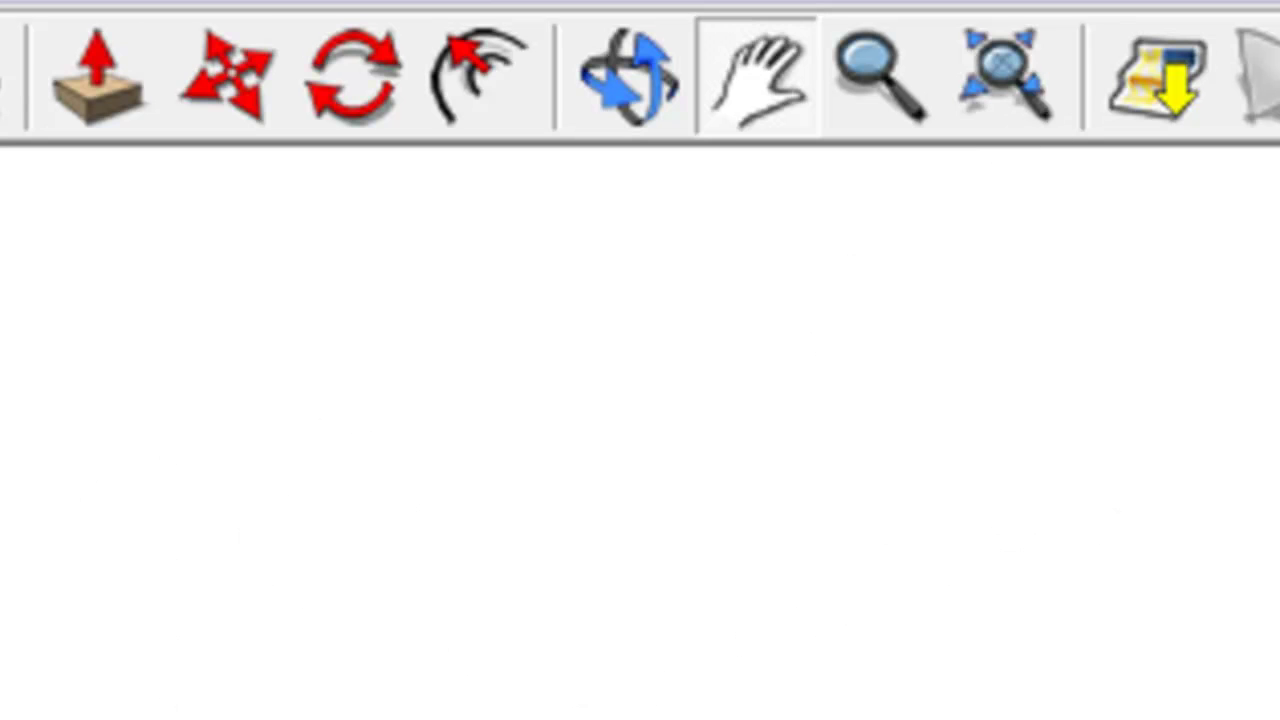
{"action": "left_click_drag", "start_coordinate": [623, 714], "coordinate": [651, 337]}
{"action": "left_click", "coordinate": [885, 85]}
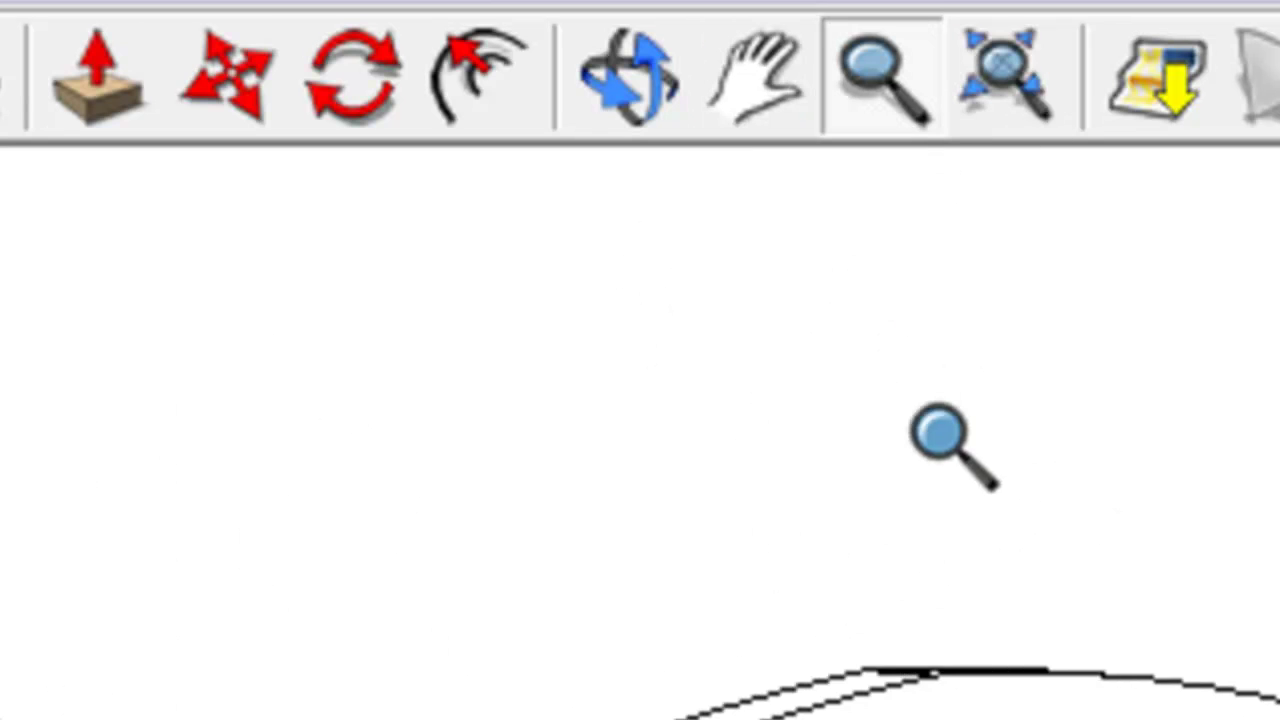
{"action": "left_click", "coordinate": [1046, 55]}
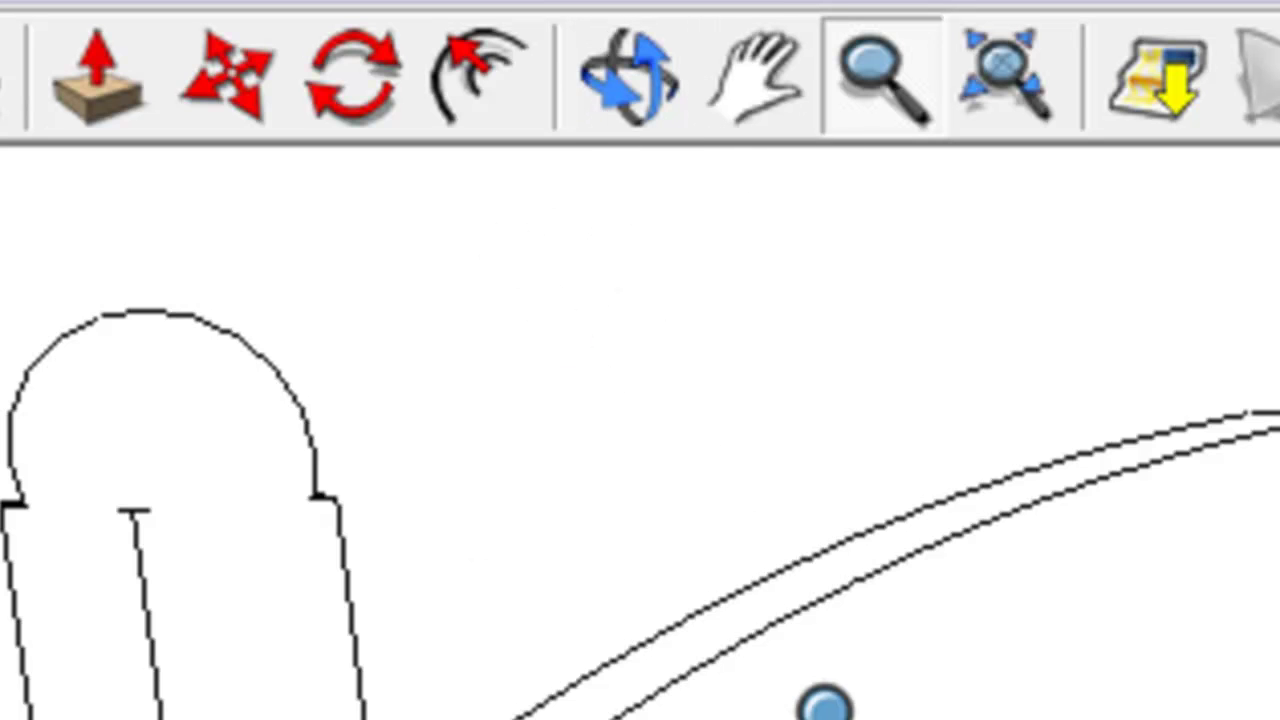
{"action": "scroll", "coordinate": [826, 700], "scroll_direction": "down", "scroll_amount": 2}
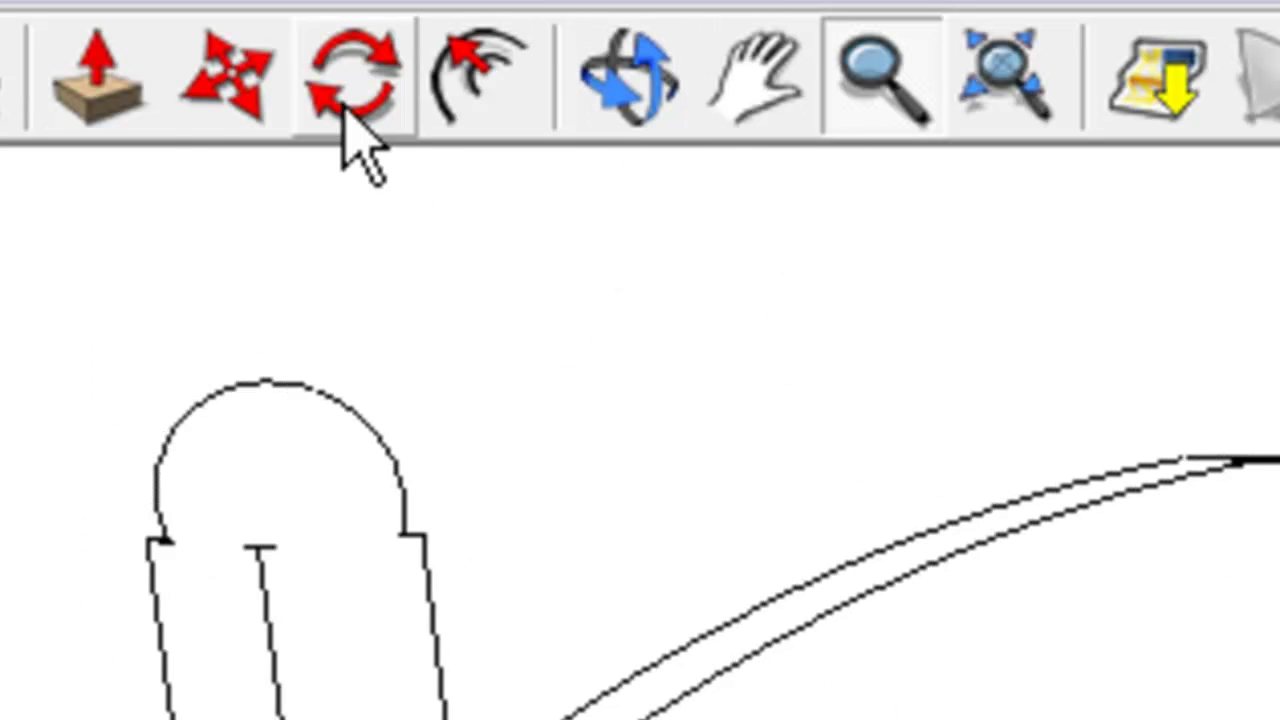
{"action": "left_click", "coordinate": [752, 95]}
{"action": "left_click_drag", "start_coordinate": [640, 480], "coordinate": [560, 715]}
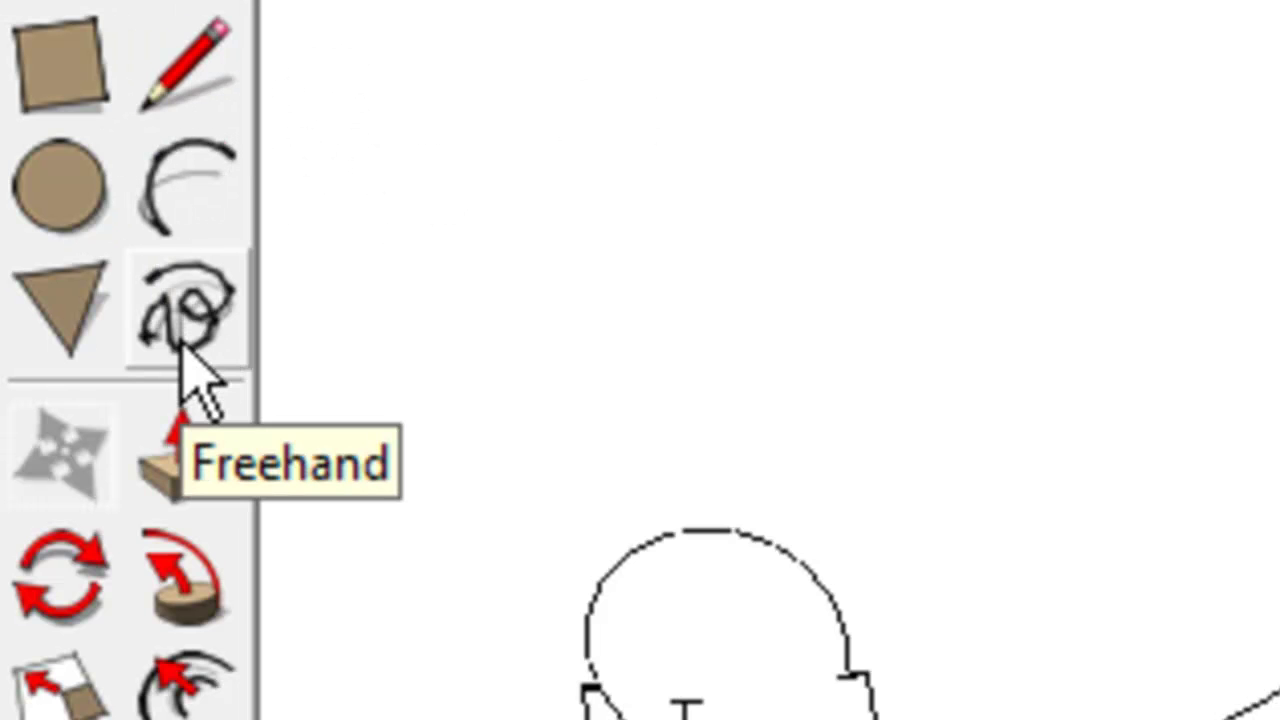
- Draw a base rectangle about 6' 6" by 11' 9" beside the existing bed, in line with its footboard
{"action": "left_click", "coordinate": [38, 84]}
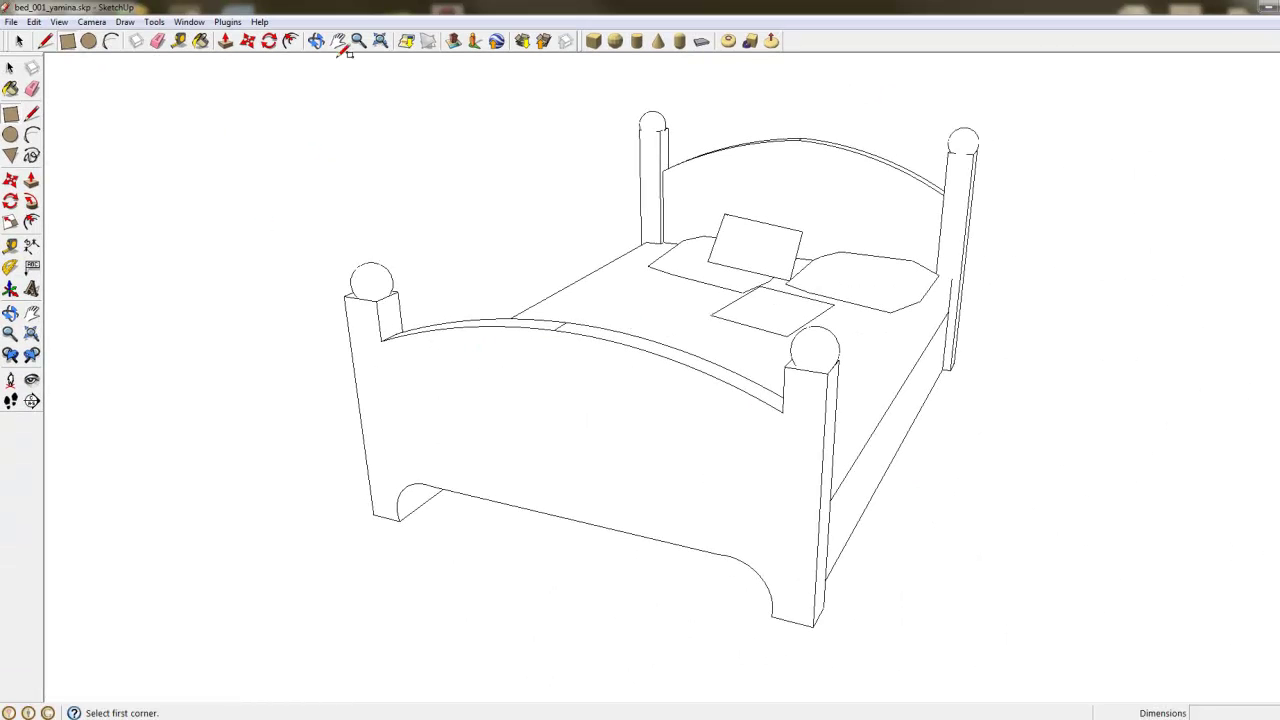
{"action": "left_click", "coordinate": [338, 40]}
{"action": "left_click_drag", "start_coordinate": [805, 253], "coordinate": [408, 188]}
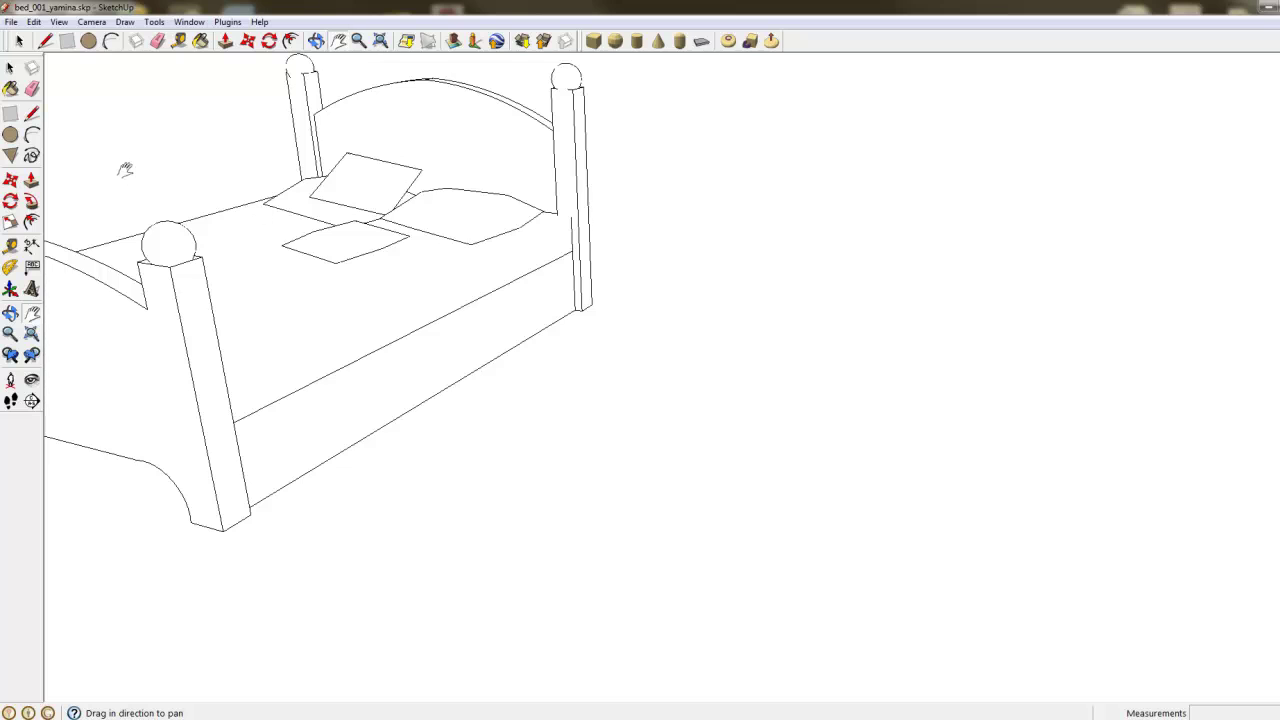
{"action": "left_click", "coordinate": [10, 116]}
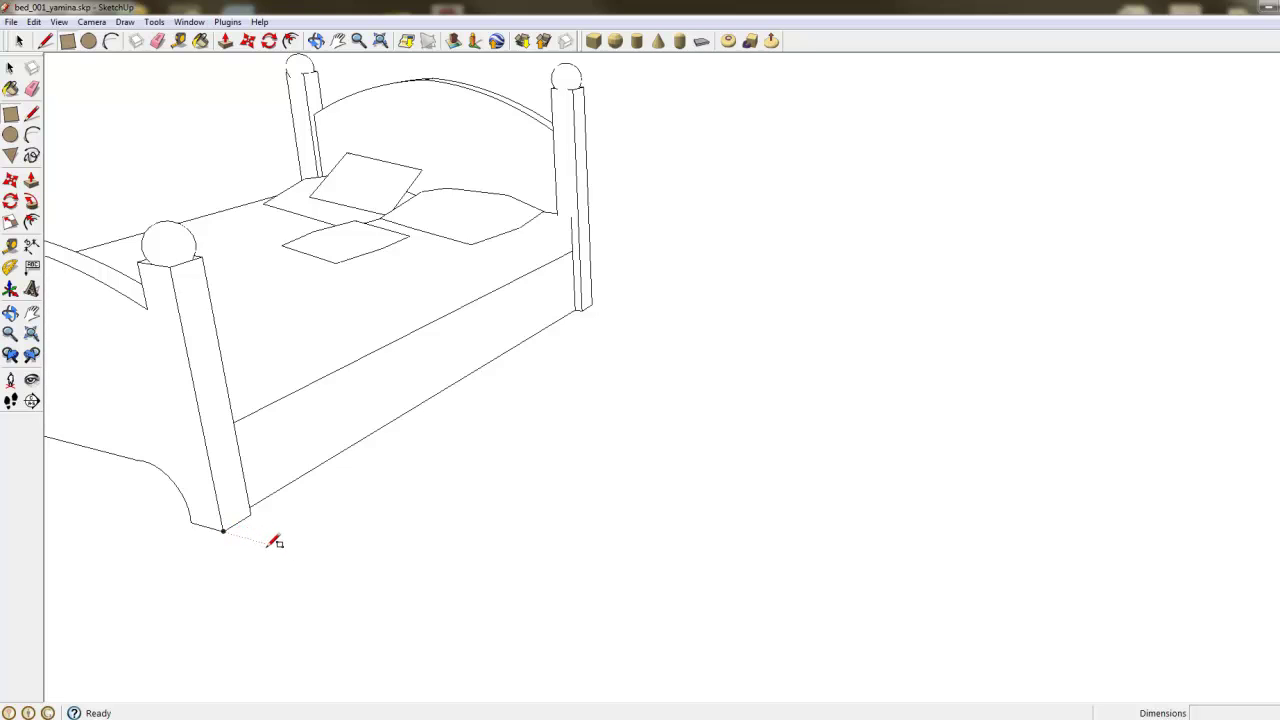
{"action": "left_click", "coordinate": [347, 566]}
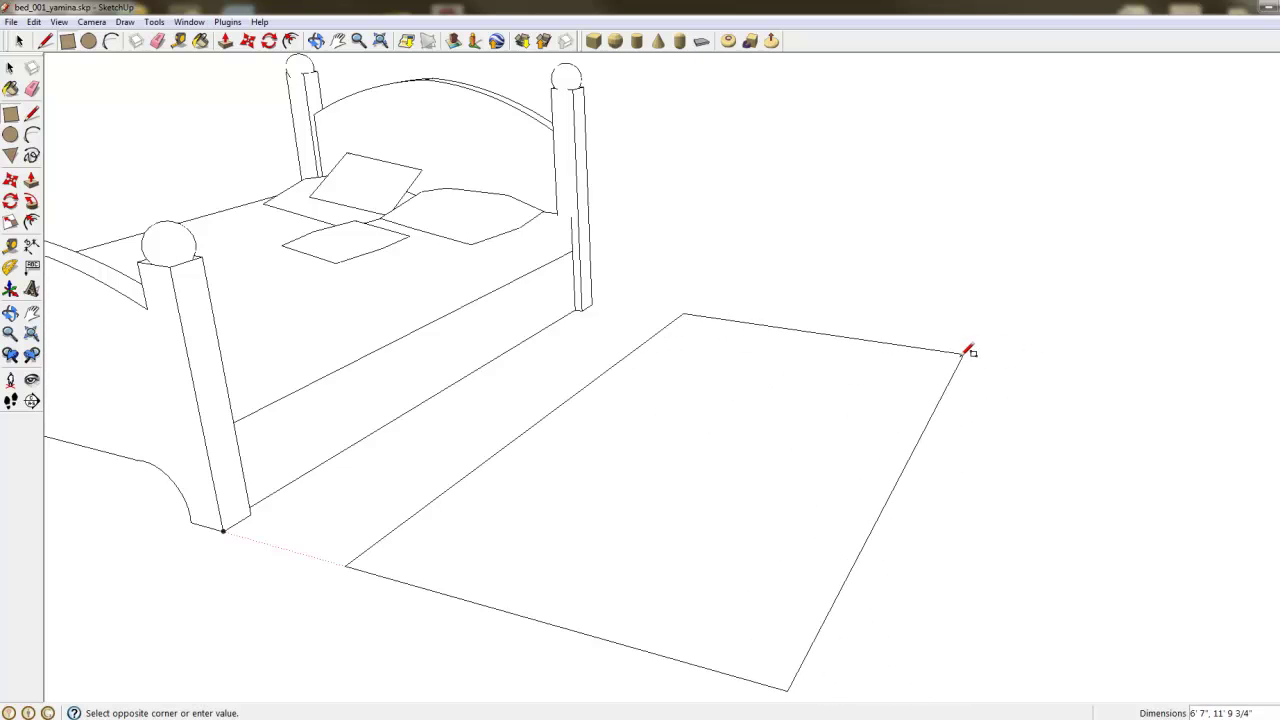
{"action": "left_click", "coordinate": [957, 360]}
- Divide a narrow strip off each end of the base rectangle, lining up the footboard strip with the existing bed's post
{"action": "middle_click_drag", "start_coordinate": [1130, 393], "coordinate": [654, 309]}
{"action": "middle_click_drag", "start_coordinate": [450, 377], "coordinate": [559, 452]}
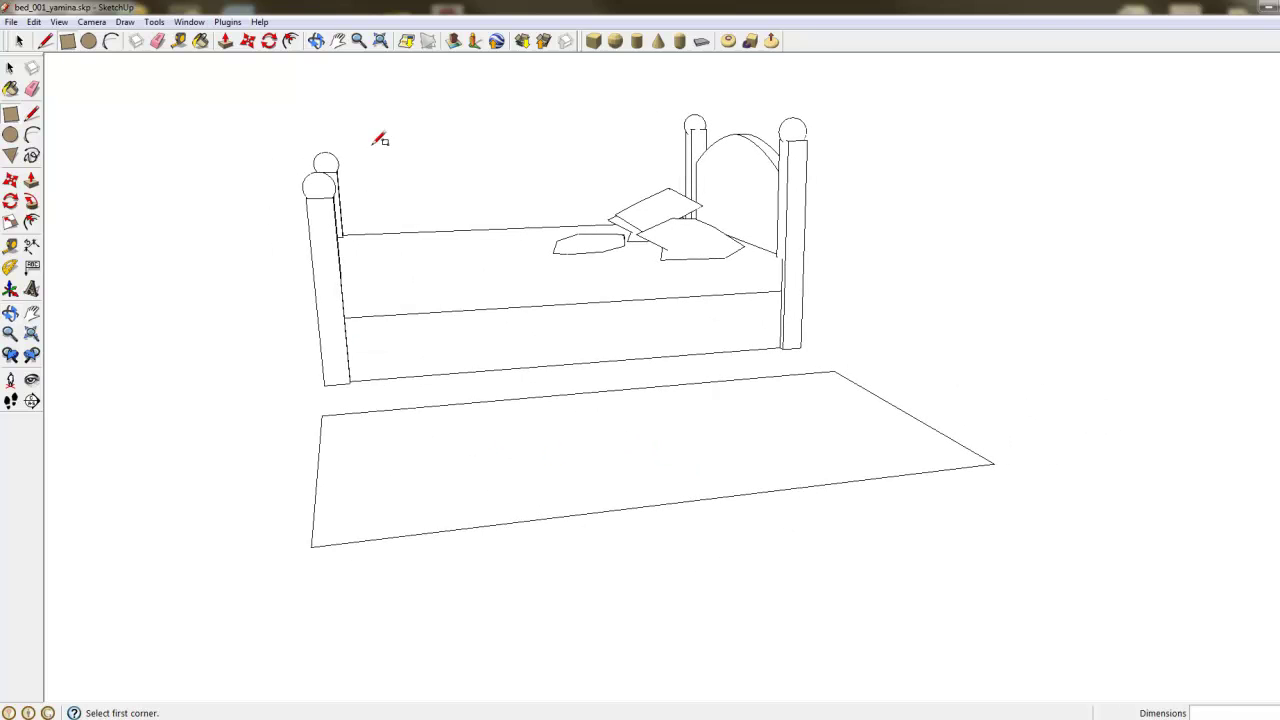
{"action": "middle_click_drag", "start_coordinate": [452, 345], "coordinate": [383, 352]}
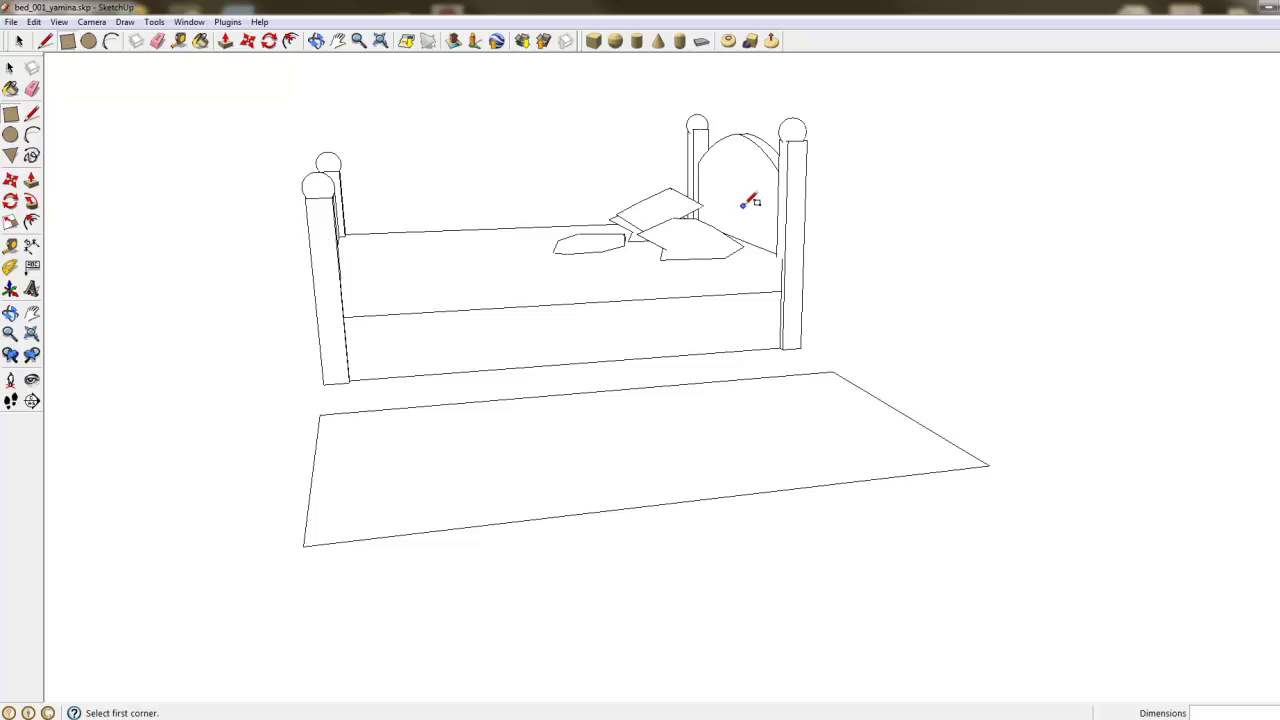
{"action": "left_click", "coordinate": [348, 411]}
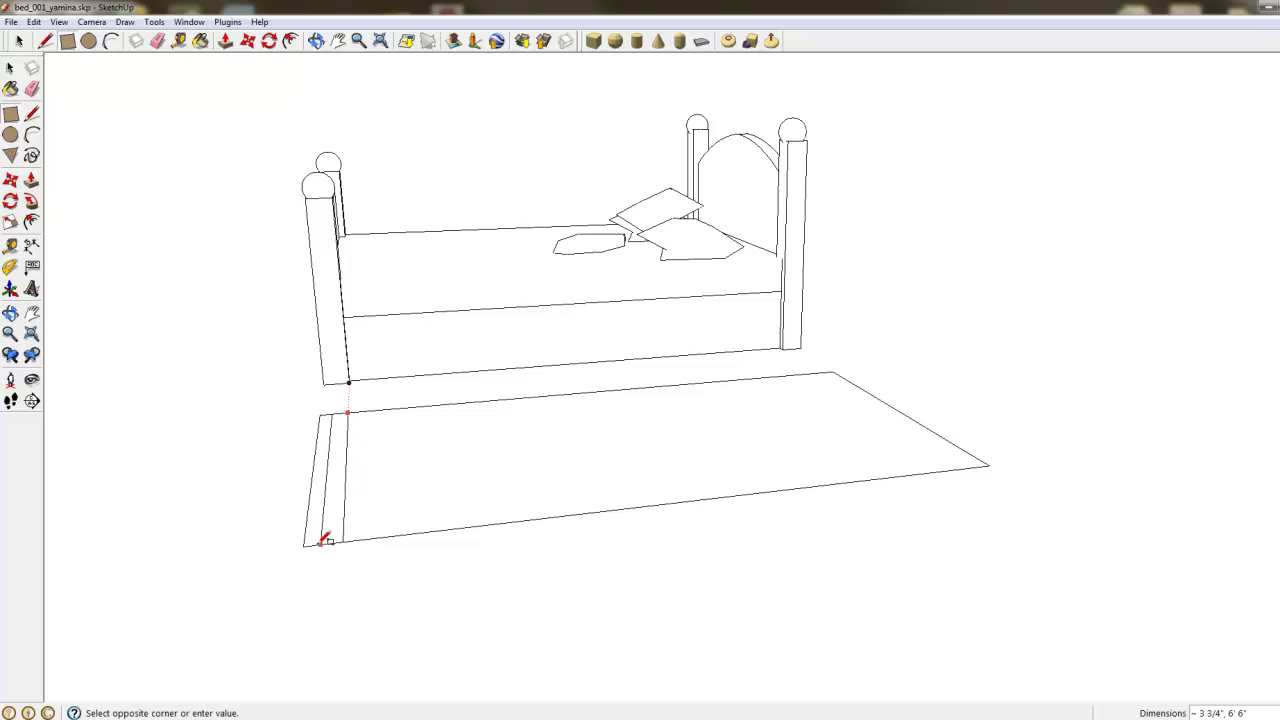
{"action": "left_click", "coordinate": [305, 544]}
{"action": "middle_click_drag", "start_coordinate": [695, 627], "coordinate": [794, 450]}
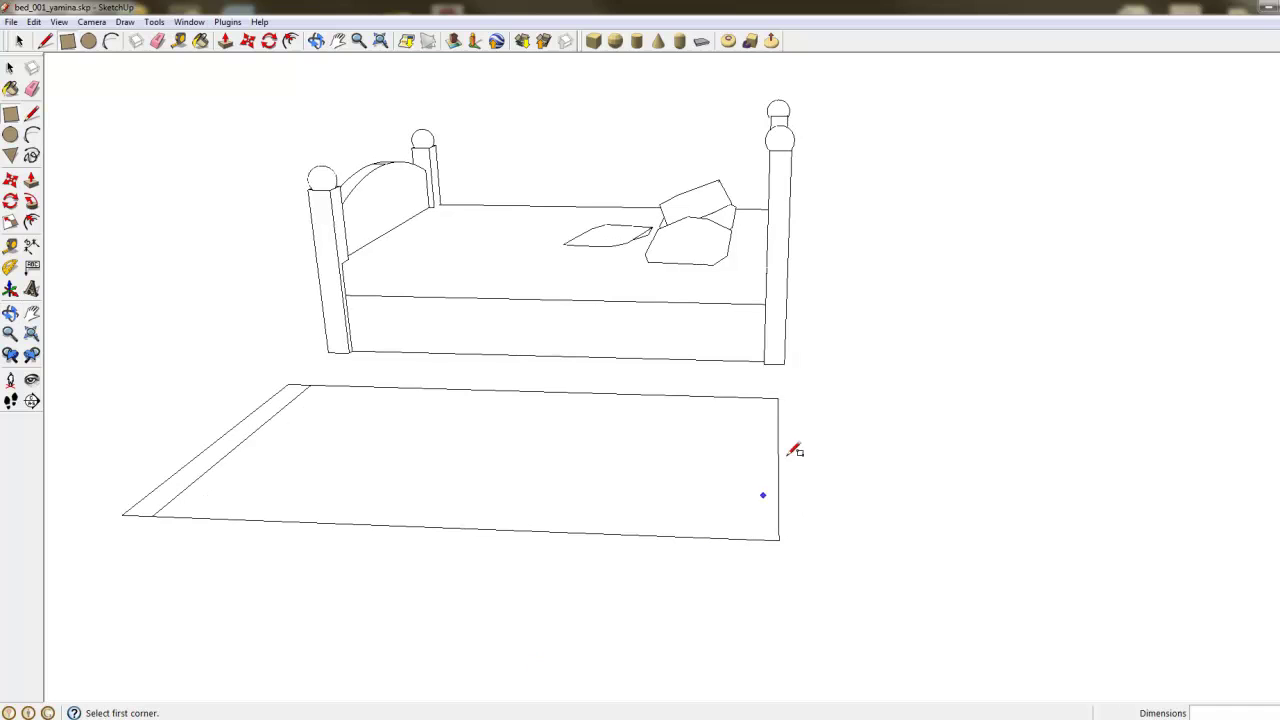
{"action": "left_click", "coordinate": [756, 397]}
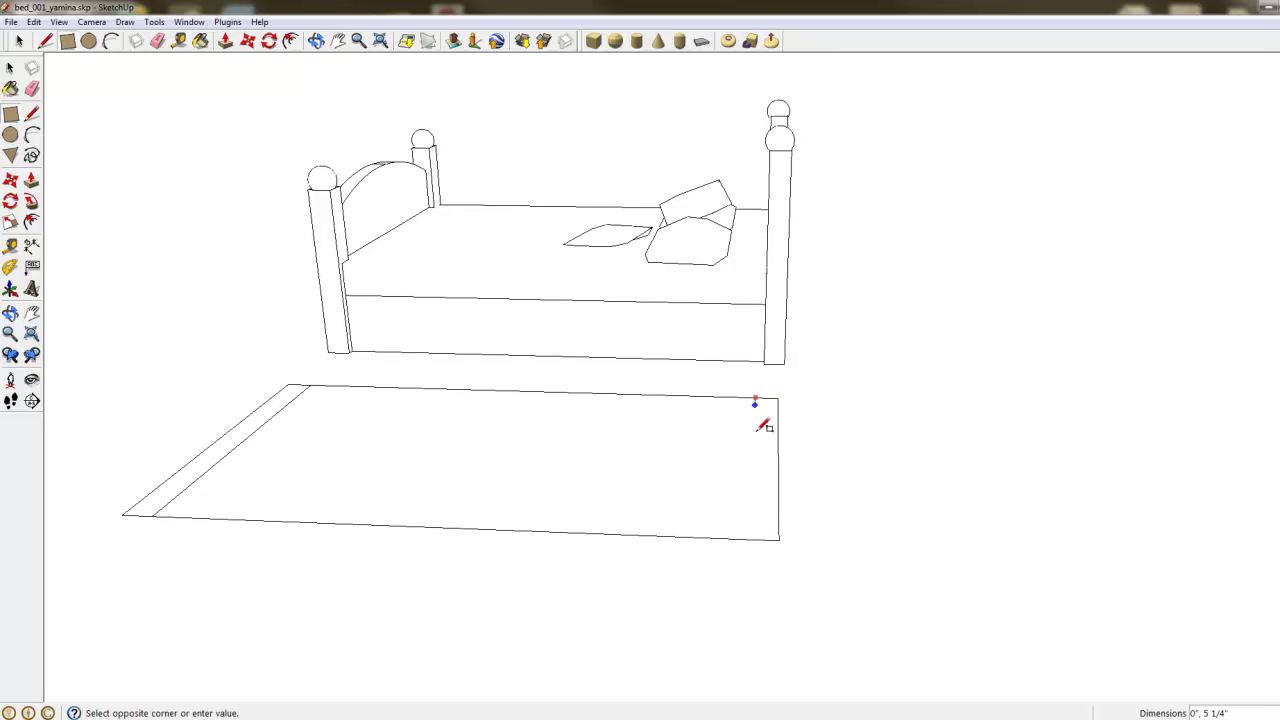
{"action": "left_click", "coordinate": [779, 538]}
- Push/Pull the footboard-end strip of the base up by about 4' 2" to form the footboard
{"action": "middle_click_drag", "start_coordinate": [394, 557], "coordinate": [590, 562]}
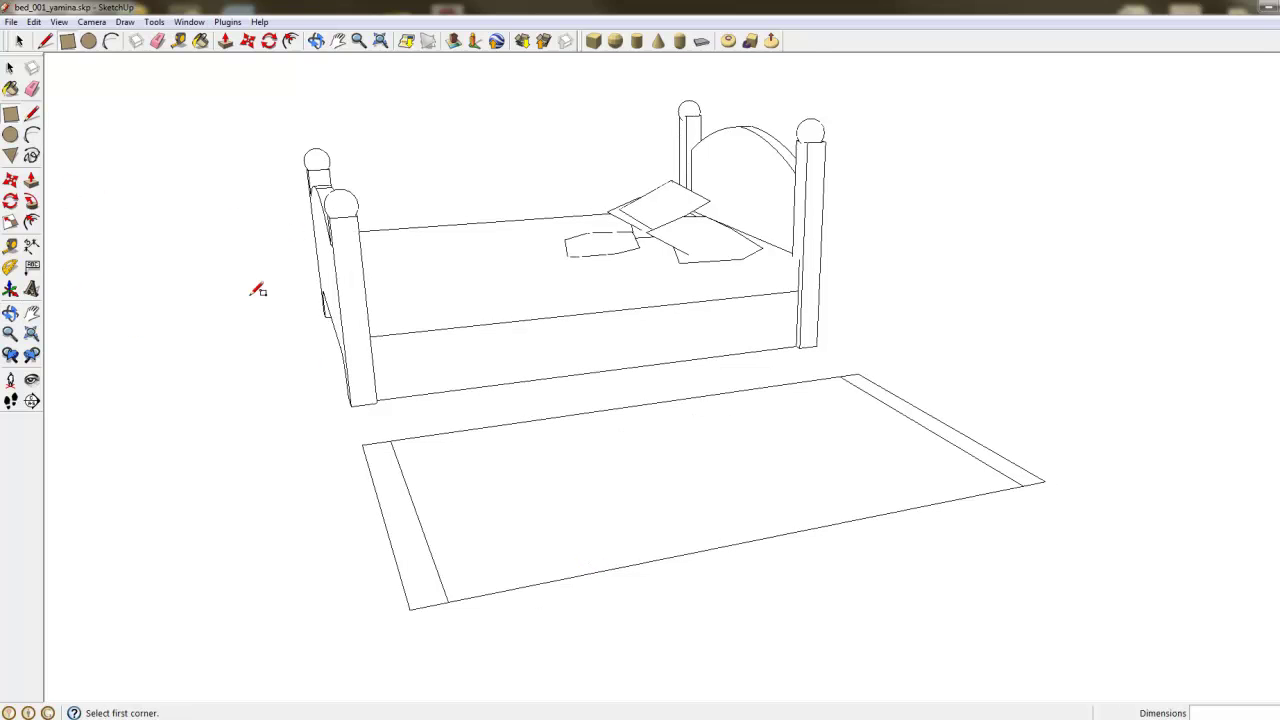
{"action": "middle_click_drag", "start_coordinate": [137, 366], "coordinate": [35, 317]}
{"action": "left_click", "coordinate": [30, 182]}
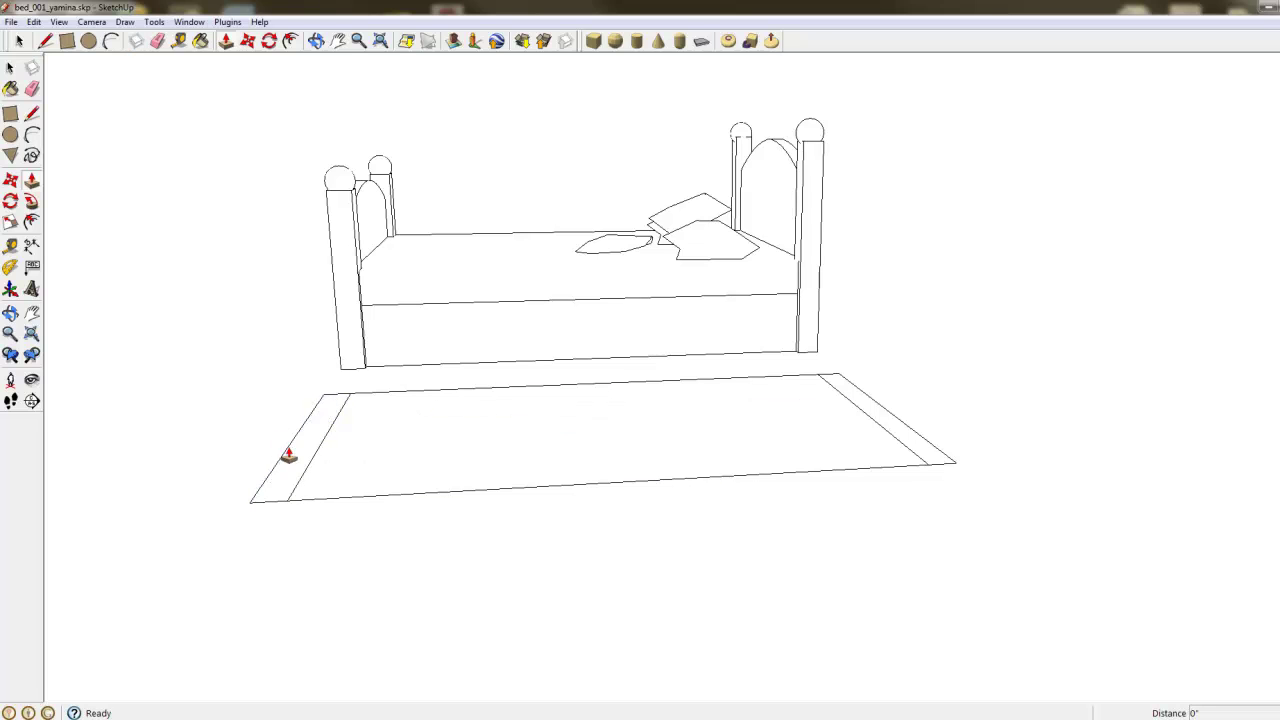
{"action": "left_click_drag", "start_coordinate": [283, 497], "coordinate": [286, 229]}
- Push/Pull the headboard-end strip of the base upward to form a headboard taller than the footboard
{"action": "middle_click_drag", "start_coordinate": [474, 360], "coordinate": [149, 401]}
{"action": "left_click_drag", "start_coordinate": [141, 402], "coordinate": [383, 411]}
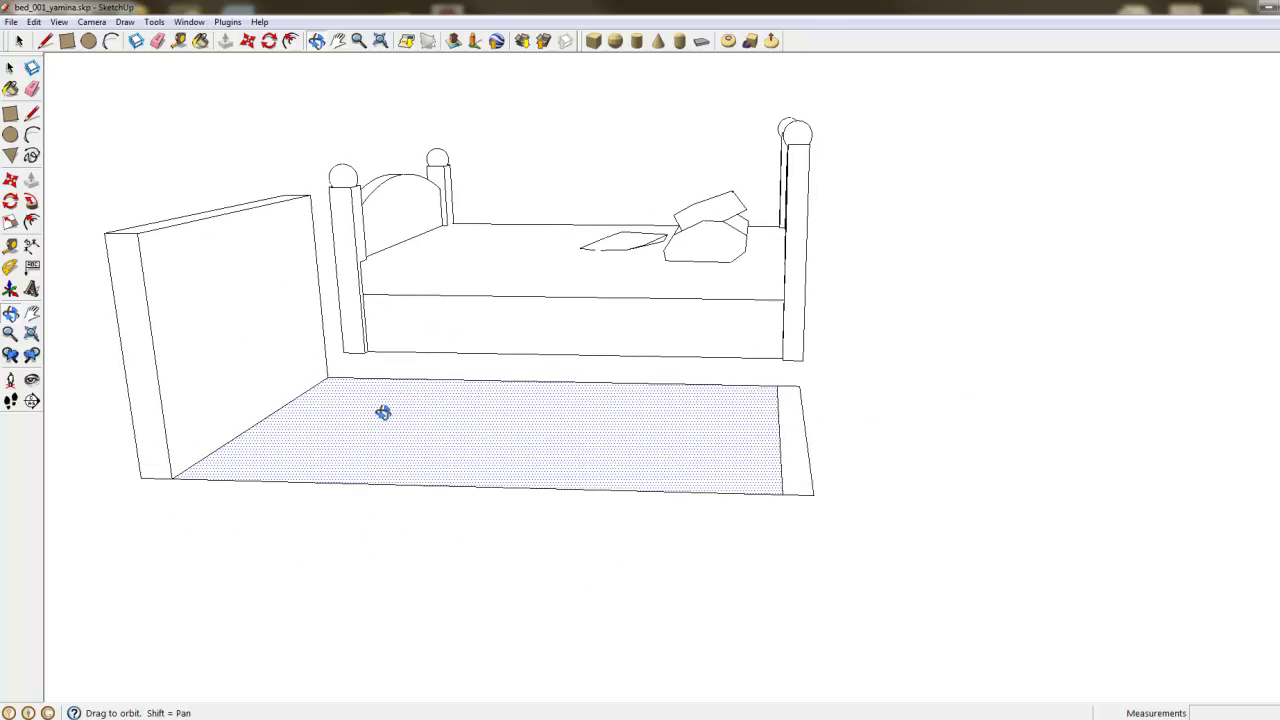
{"action": "key", "text": "p"}
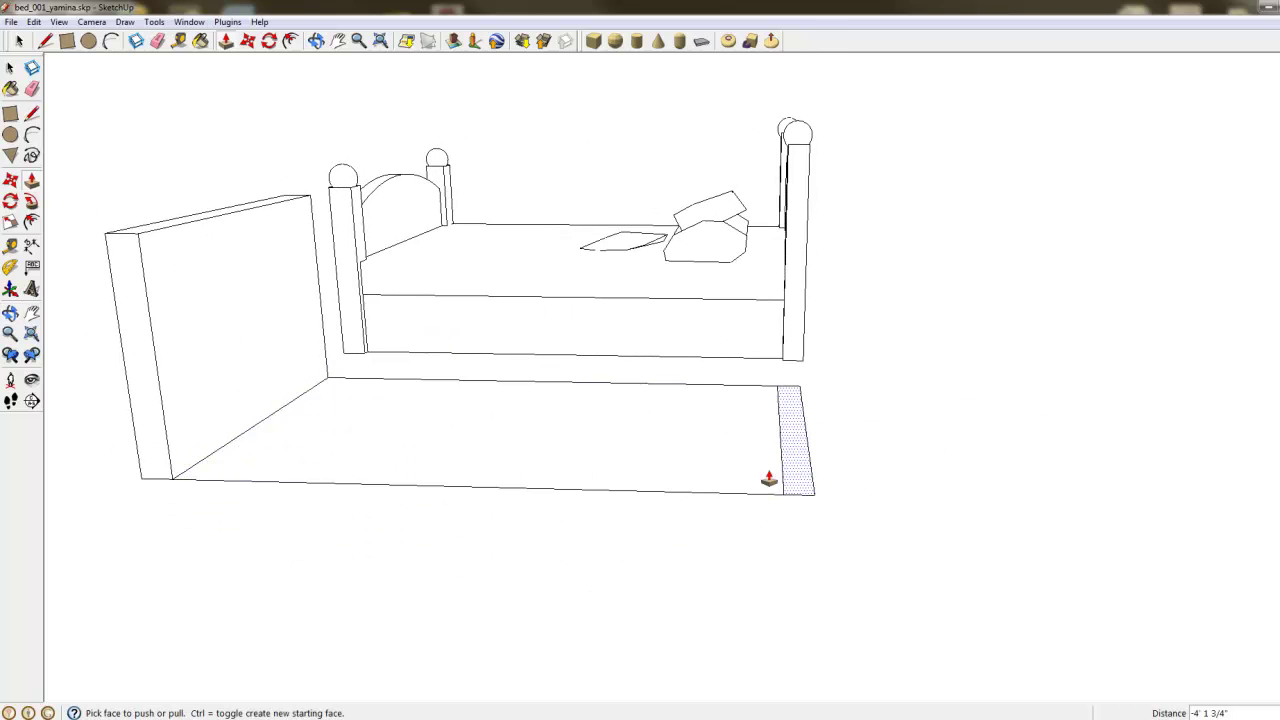
{"action": "middle_click_drag", "start_coordinate": [614, 457], "coordinate": [720, 463]}
{"action": "left_click", "coordinate": [856, 442]}
{"action": "left_click_drag", "start_coordinate": [856, 442], "coordinate": [896, 146]}
- Raise the middle section between the two boards to form the mattress block, keeping it lower than both boards
{"action": "middle_click_drag", "start_coordinate": [333, 607], "coordinate": [457, 623]}
{"action": "middle_click_drag", "start_coordinate": [567, 544], "coordinate": [517, 454]}
{"action": "left_click_drag", "start_coordinate": [516, 433], "coordinate": [523, 304]}
- Try to draw a rectangle about 9 1/2" by 6 9/16" on the footboard's top, at the end nearest the existing bed
{"action": "middle_click_drag", "start_coordinate": [240, 477], "coordinate": [307, 620]}
{"action": "left_click", "coordinate": [10, 113]}
{"action": "left_click", "coordinate": [373, 311]}
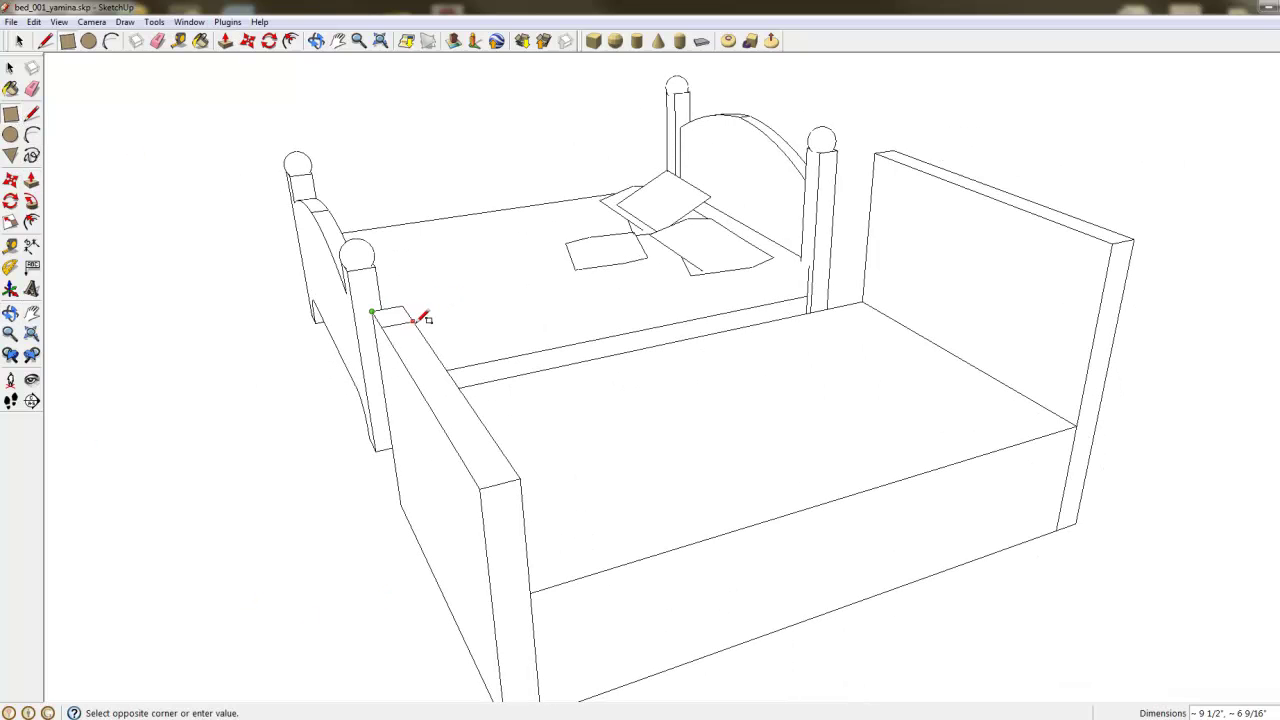
{"action": "left_click", "coordinate": [413, 324]}
- Draw a post outline about 6 9/16" by 5 1/16" on the footboard's top, at the end nearest the existing bed
{"action": "middle_click_drag", "start_coordinate": [221, 428], "coordinate": [651, 425]}
{"action": "middle_click_drag", "start_coordinate": [783, 474], "coordinate": [1057, 477]}
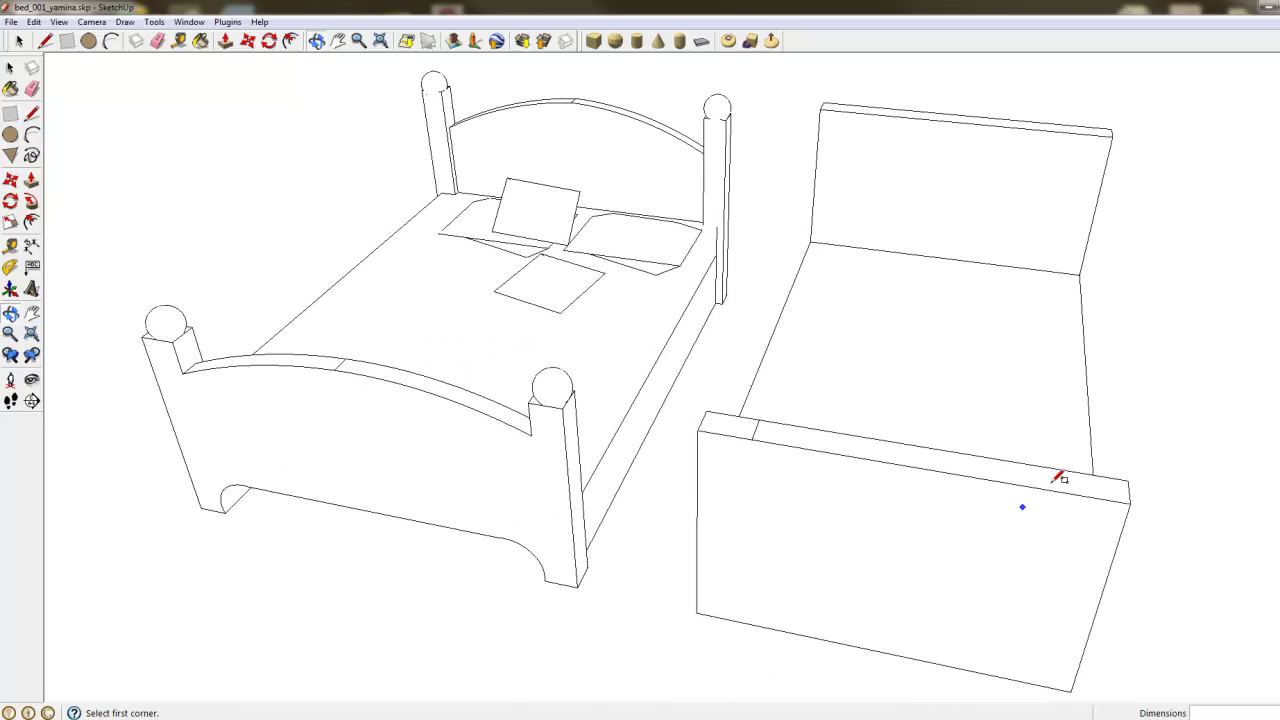
{"action": "left_click", "coordinate": [706, 411]}
{"action": "key", "text": "shift"}
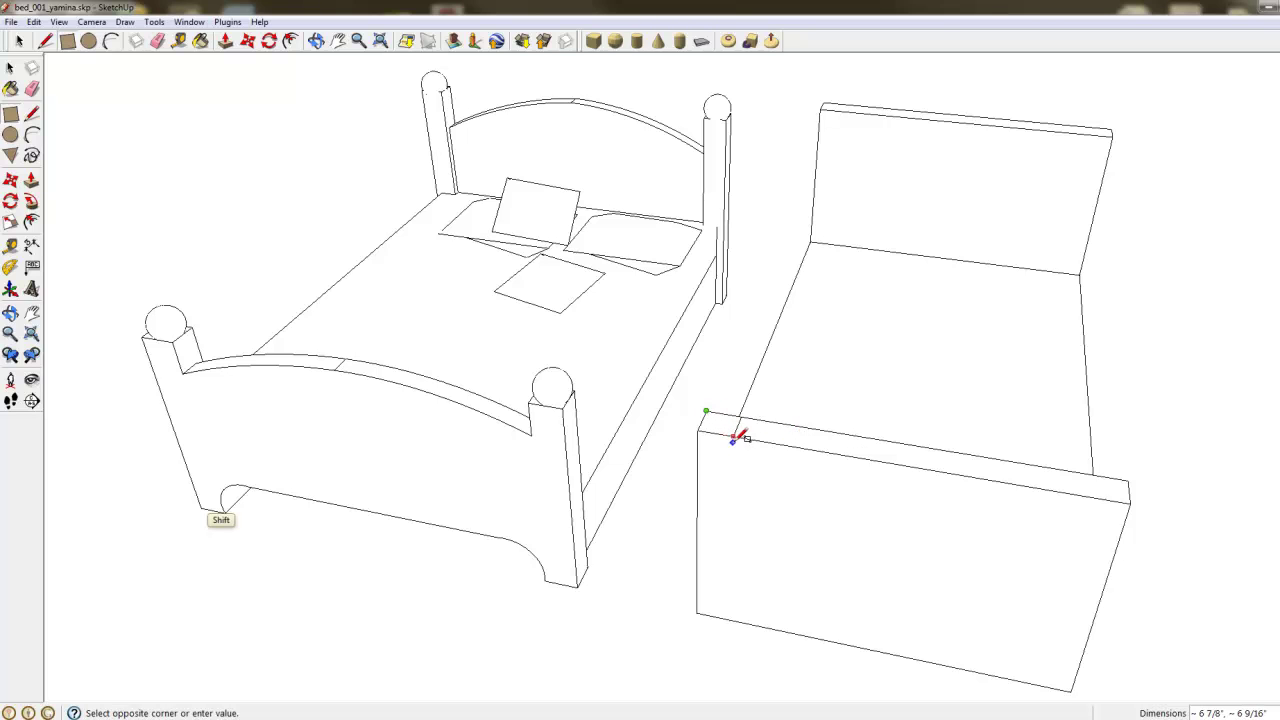
{"action": "left_click", "coordinate": [725, 434]}
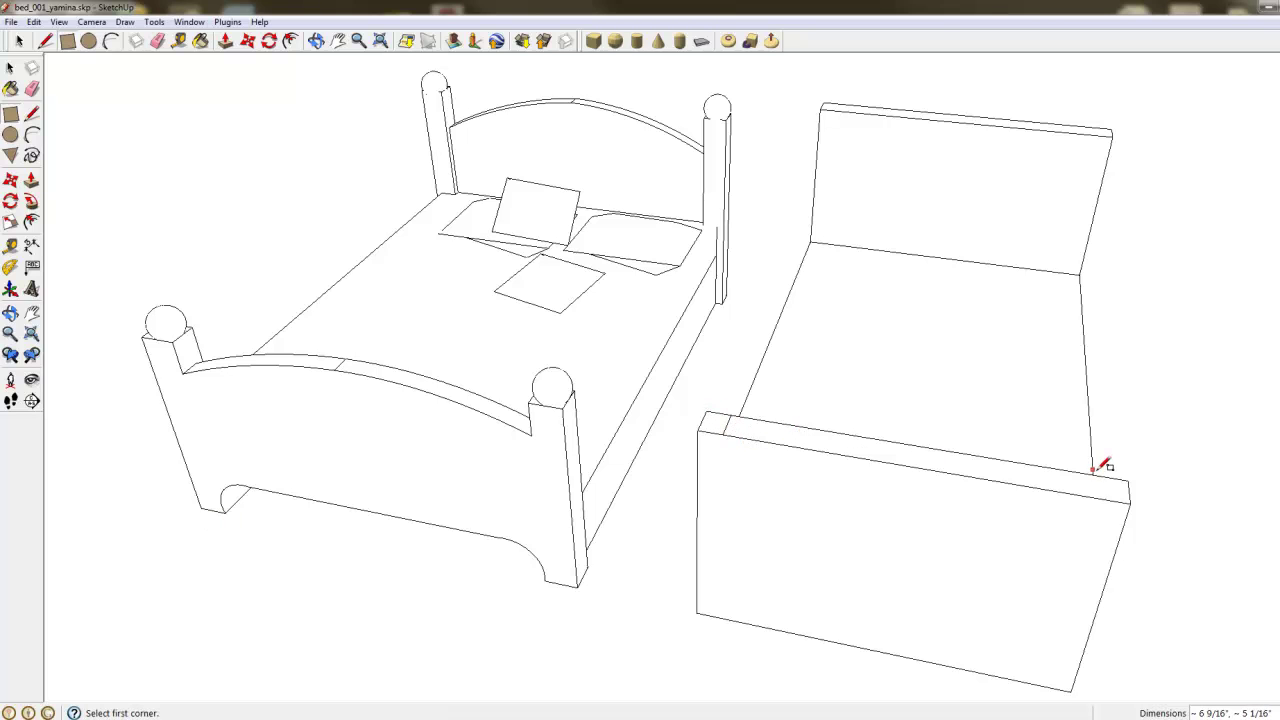
- Draw a post outline about 6 9/16" by 5 7/16" on the footboard's top, at the end farthest from the existing bed
{"action": "left_click", "coordinate": [1104, 476]}
{"action": "middle_click_drag", "start_coordinate": [1131, 500], "coordinate": [957, 594]}
{"action": "left_click", "coordinate": [938, 553]}
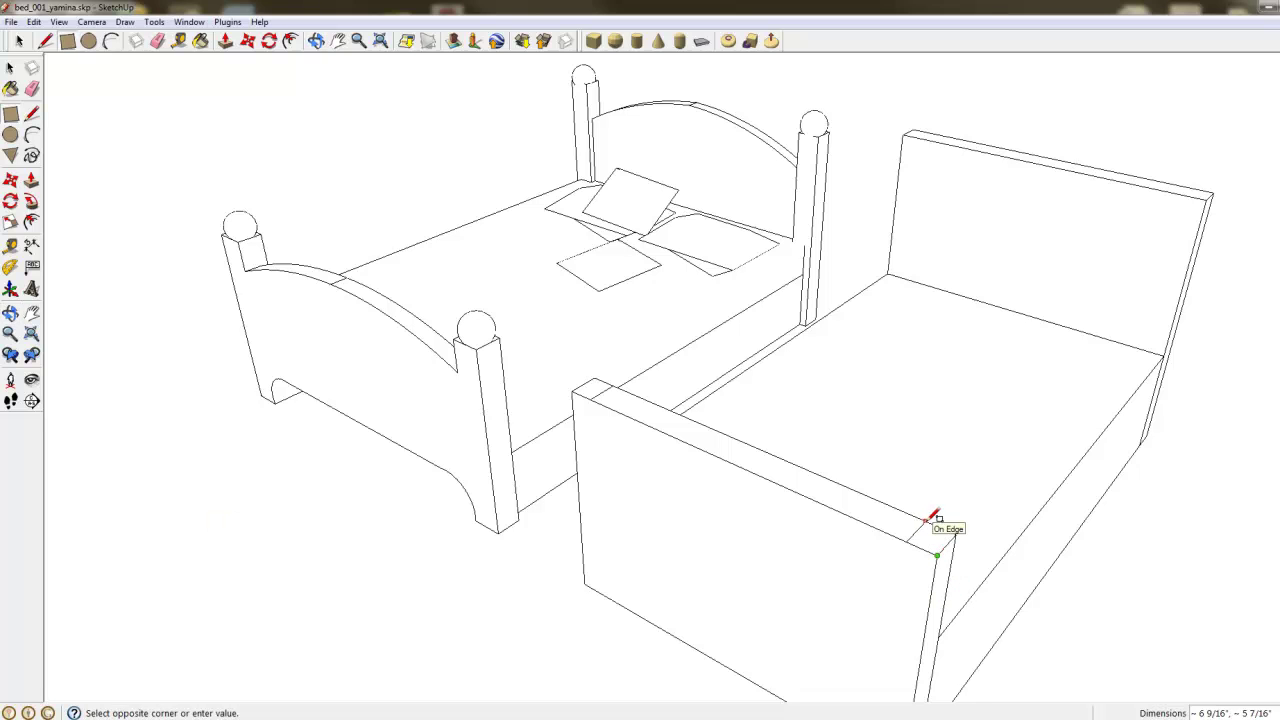
{"action": "key", "text": "Escape"}
{"action": "middle_click_drag", "start_coordinate": [634, 563], "coordinate": [865, 606]}
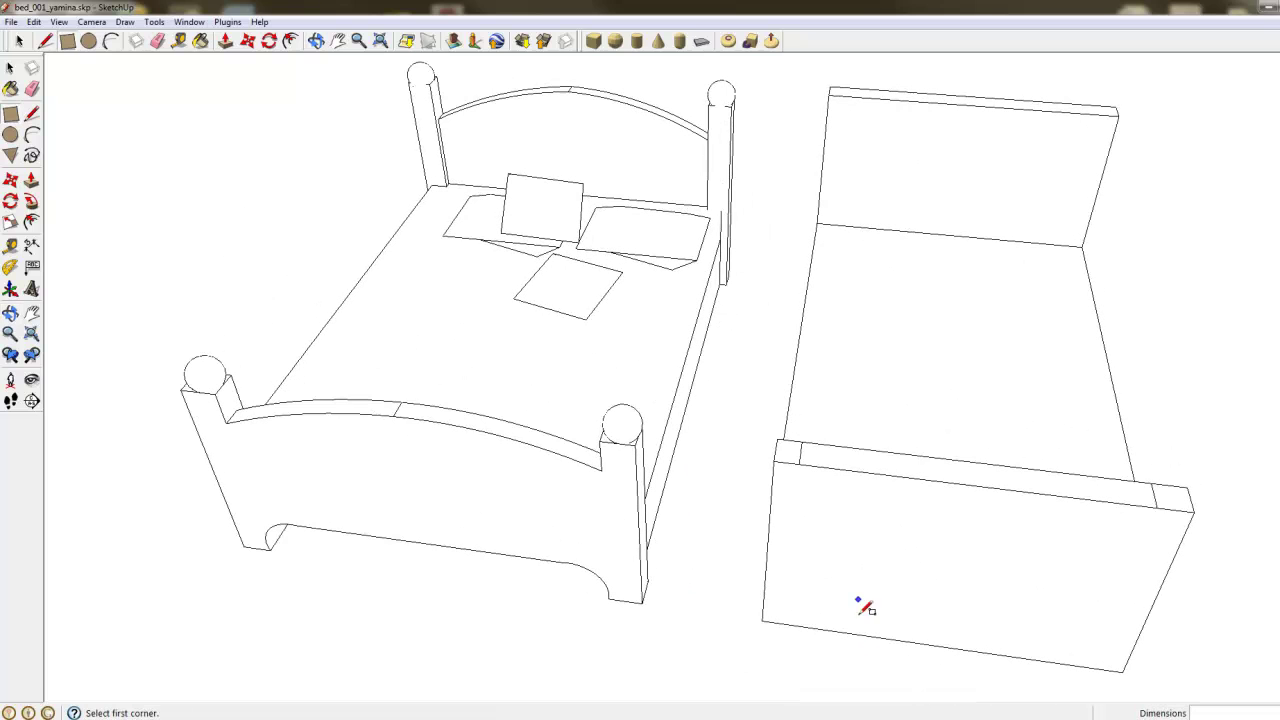
{"action": "middle_click_drag", "start_coordinate": [1020, 647], "coordinate": [800, 462]}
{"action": "right_click", "coordinate": [800, 462]}
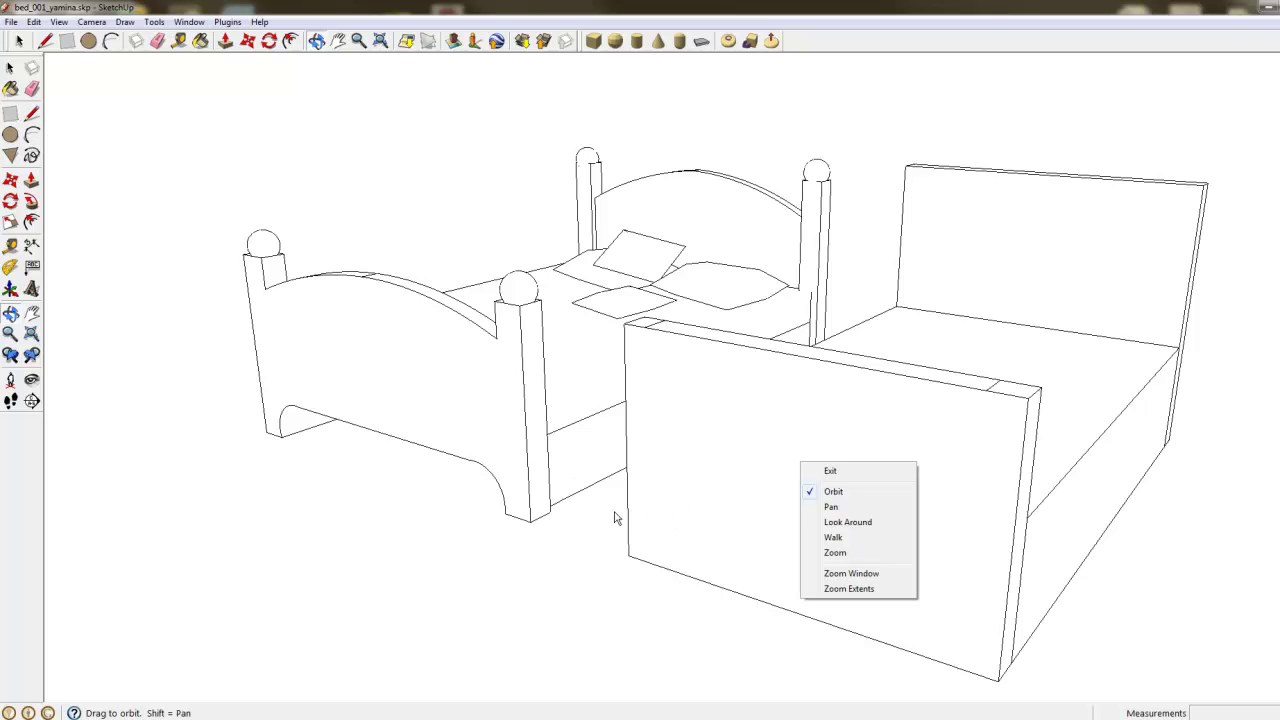
- Push the top of the new bed's headboard down 1 1/4"
{"action": "left_click", "coordinate": [7, 72]}
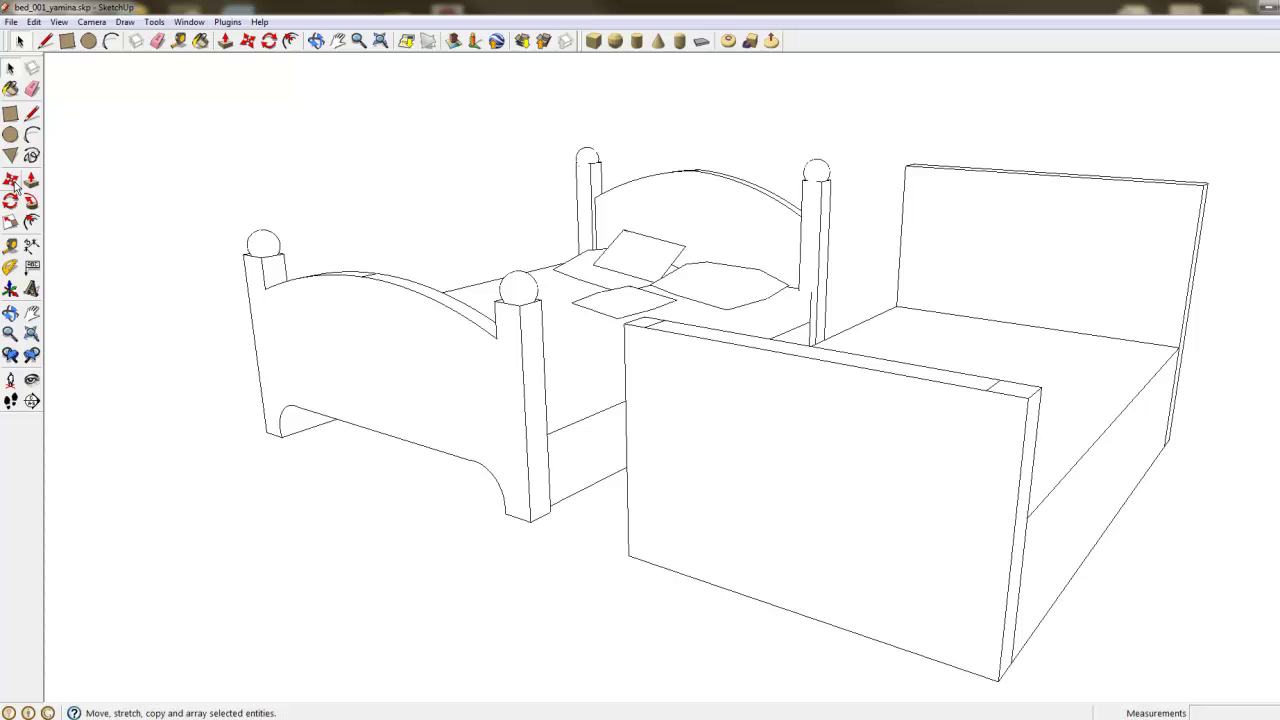
{"action": "middle_click_drag", "start_coordinate": [851, 277], "coordinate": [424, 398]}
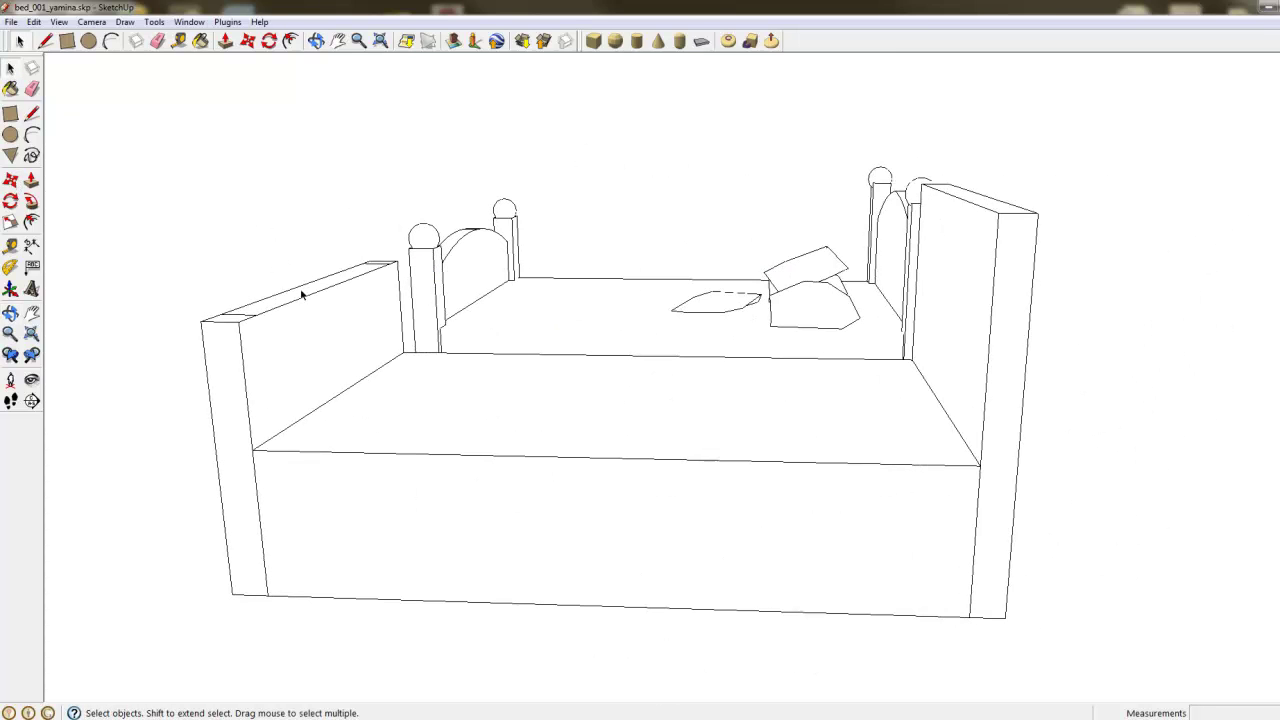
{"action": "middle_click_drag", "start_coordinate": [828, 420], "coordinate": [975, 298]}
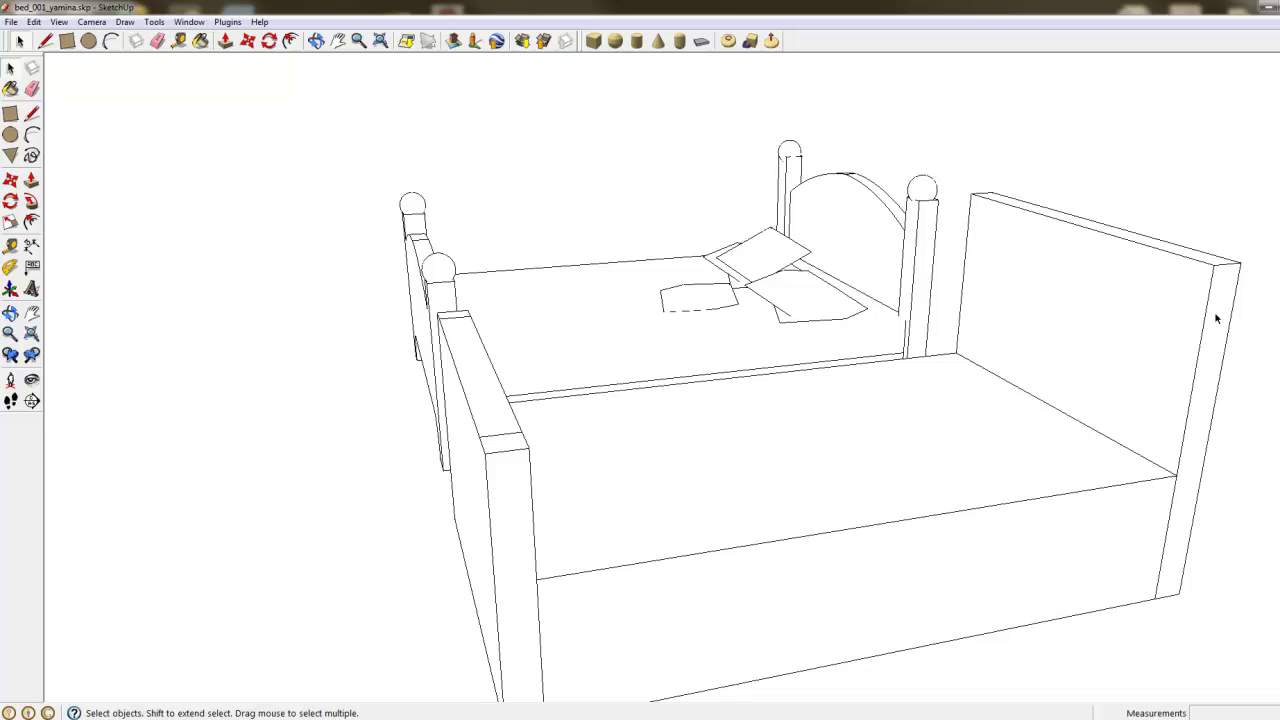
{"action": "middle_click_drag", "start_coordinate": [1066, 365], "coordinate": [776, 331]}
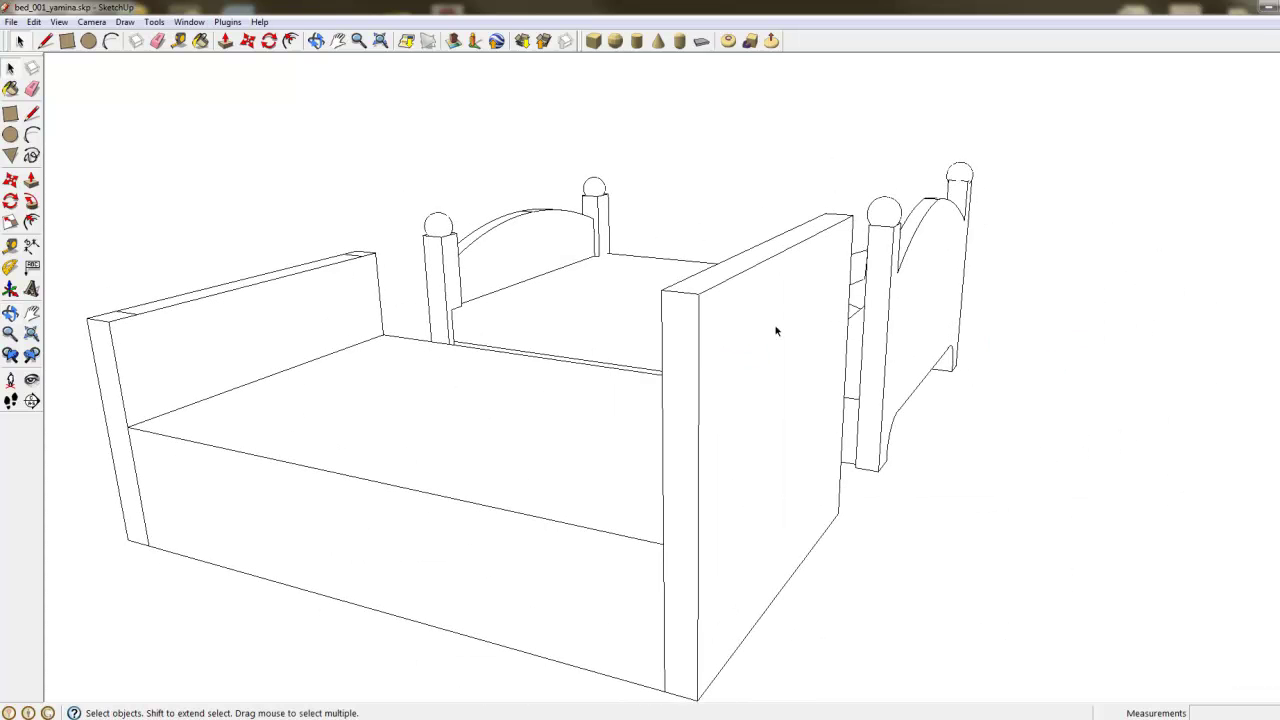
{"action": "left_click", "coordinate": [31, 180]}
{"action": "mouse_move", "coordinate": [757, 258]}
{"action": "left_mouse_down"}
{"action": "mouse_move", "coordinate": [777, 86]}
{"action": "mouse_move", "coordinate": [790, 91]}
{"action": "mouse_move", "coordinate": [763, 269]}
{"action": "left_mouse_up"}
{"action": "middle_click_drag", "start_coordinate": [763, 269], "coordinate": [1020, 217]}
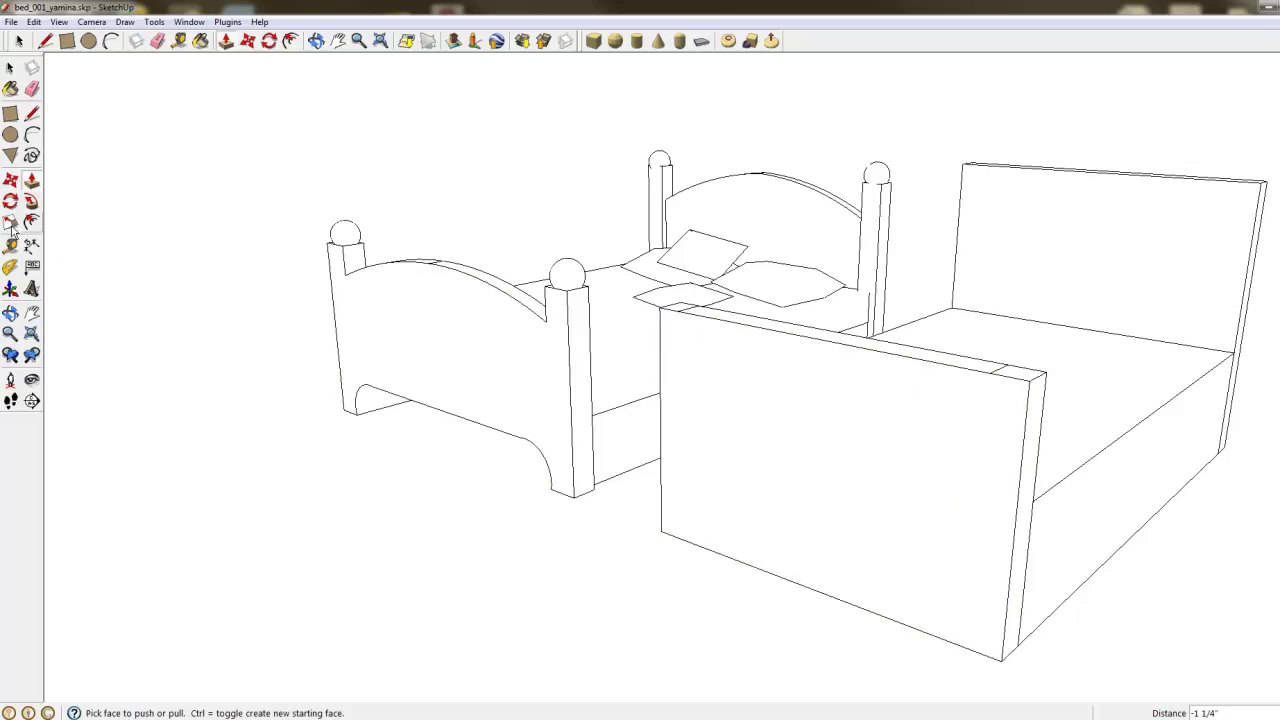
- Push down the footboard's top between the two post outlines, leaving the end posts standing above it
{"action": "middle_click_drag", "start_coordinate": [974, 463], "coordinate": [771, 400]}
{"action": "left_click_drag", "start_coordinate": [677, 371], "coordinate": [676, 458]}
{"action": "middle_click_drag", "start_coordinate": [497, 398], "coordinate": [457, 353]}
{"action": "left_click_drag", "start_coordinate": [694, 373], "coordinate": [694, 341]}
{"action": "middle_click_drag", "start_coordinate": [437, 349], "coordinate": [232, 182]}
- Draw a rectangle about 5' 6 3/4" by 2' 8 3/4" on the footboard's outer face, starting at the foot of a raised post
{"action": "left_click", "coordinate": [11, 114]}
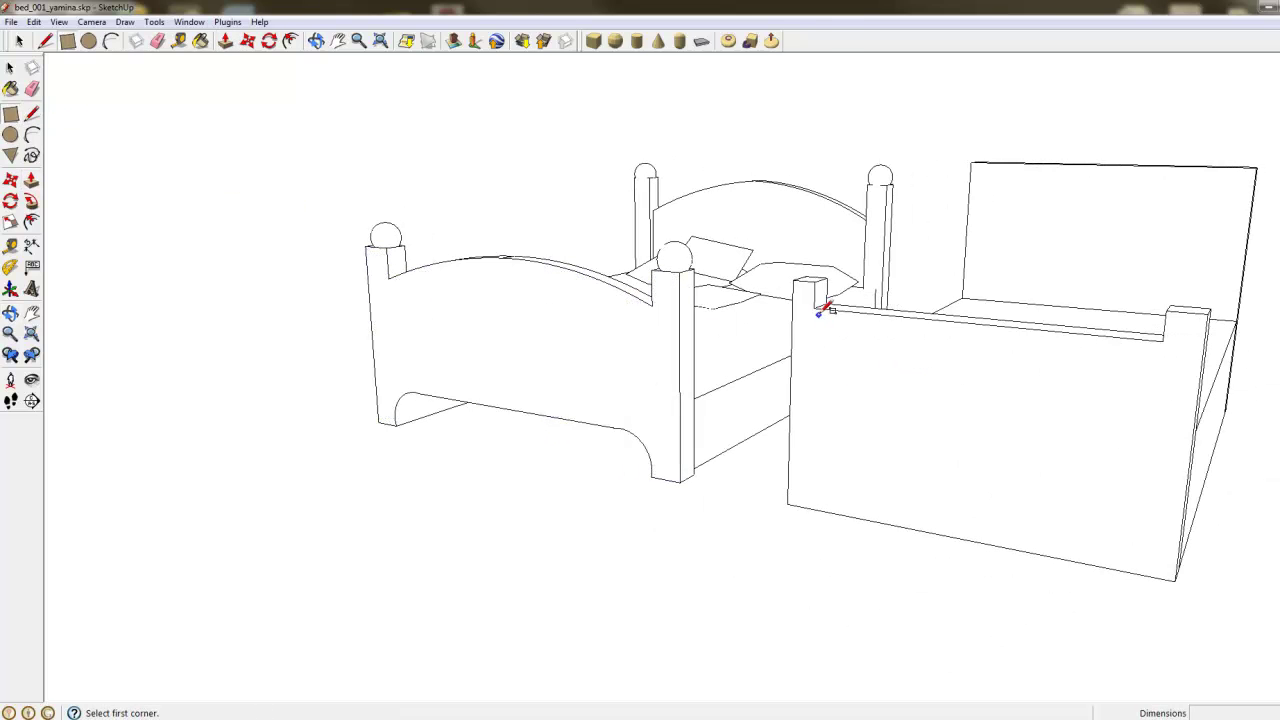
{"action": "left_click", "coordinate": [813, 307]}
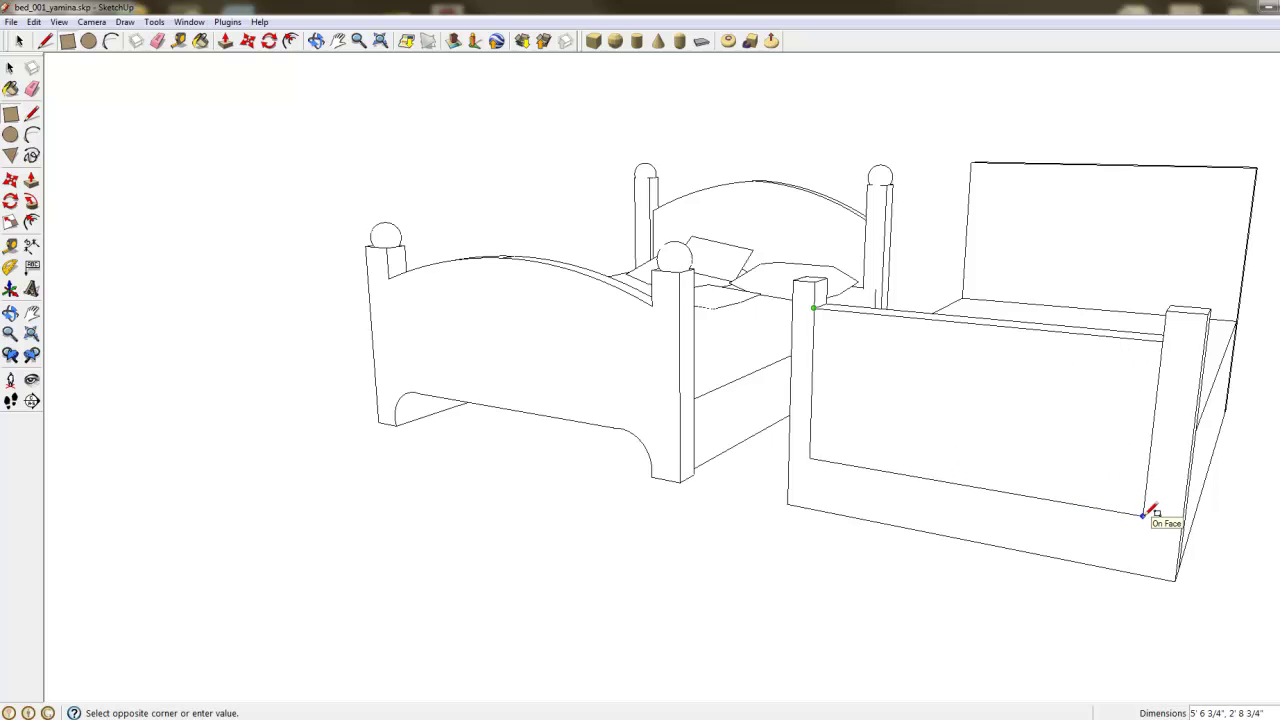
{"action": "left_click", "coordinate": [1145, 516]}
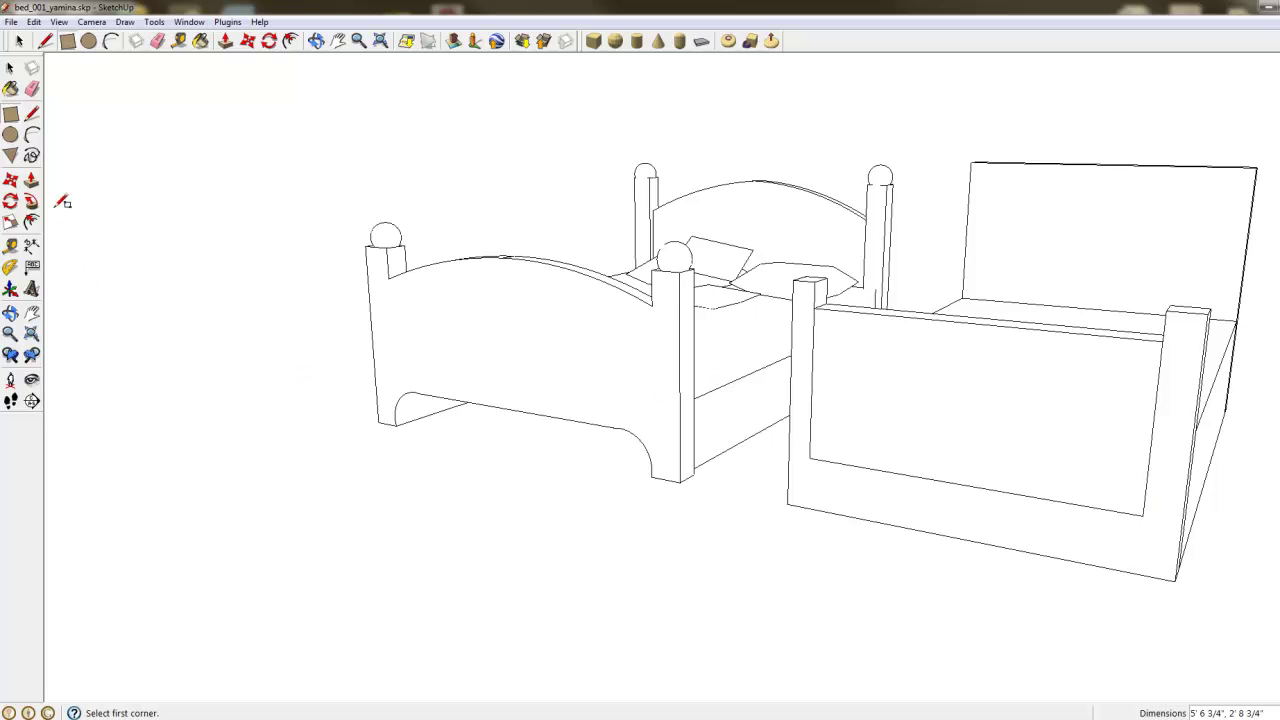
- Draw an arc across the upper part of the footboard rectangle, from side edge to side edge, bulging up to the board's top
{"action": "left_click", "coordinate": [32, 134]}
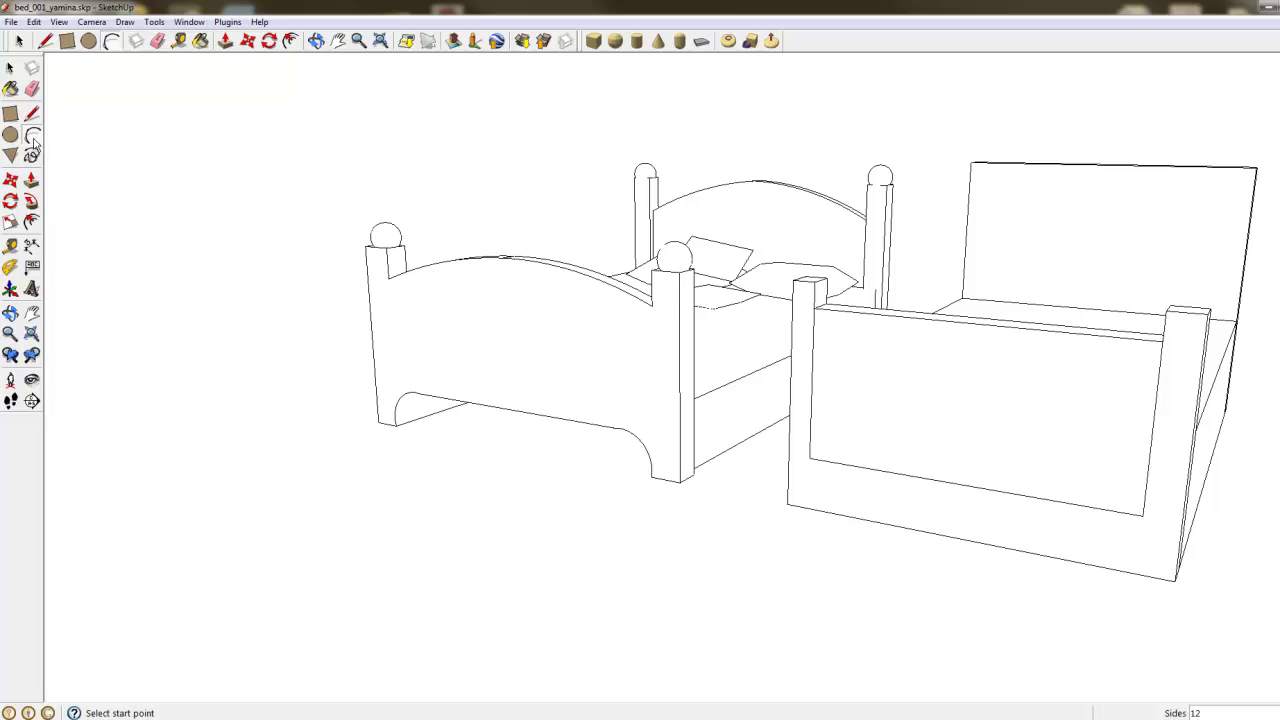
{"action": "left_click", "coordinate": [814, 324]}
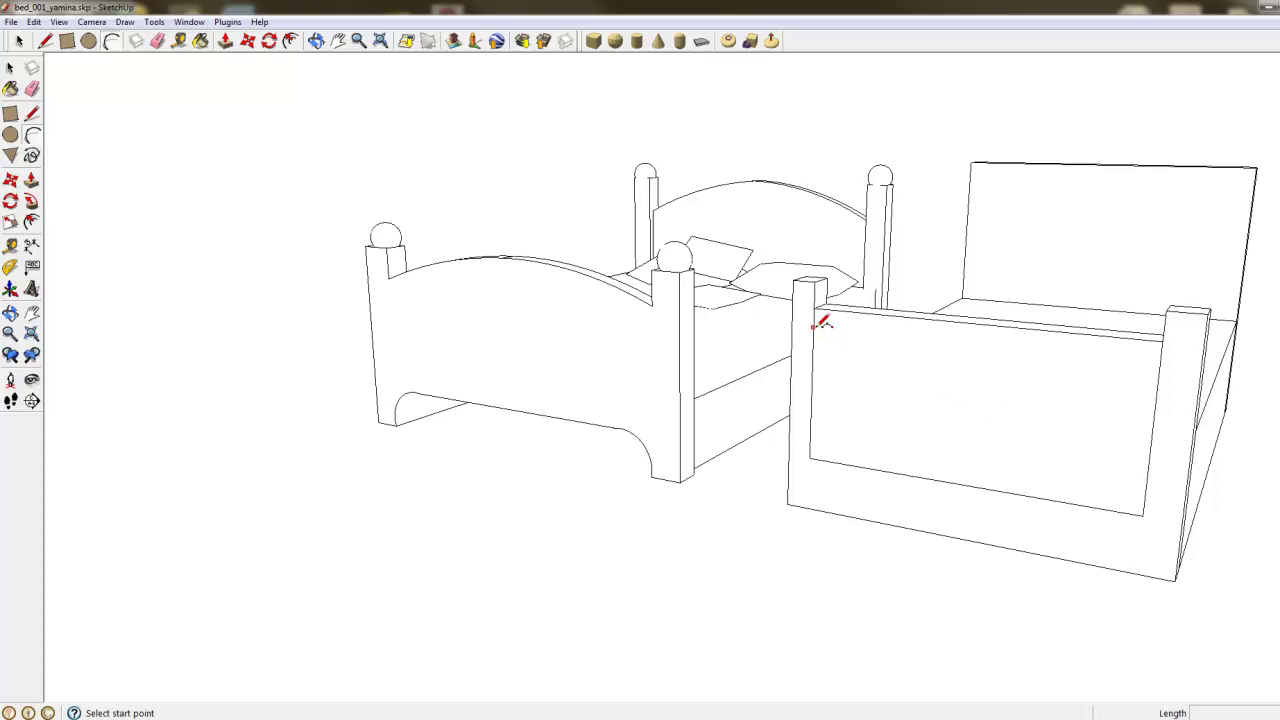
{"action": "left_click", "coordinate": [1161, 362]}
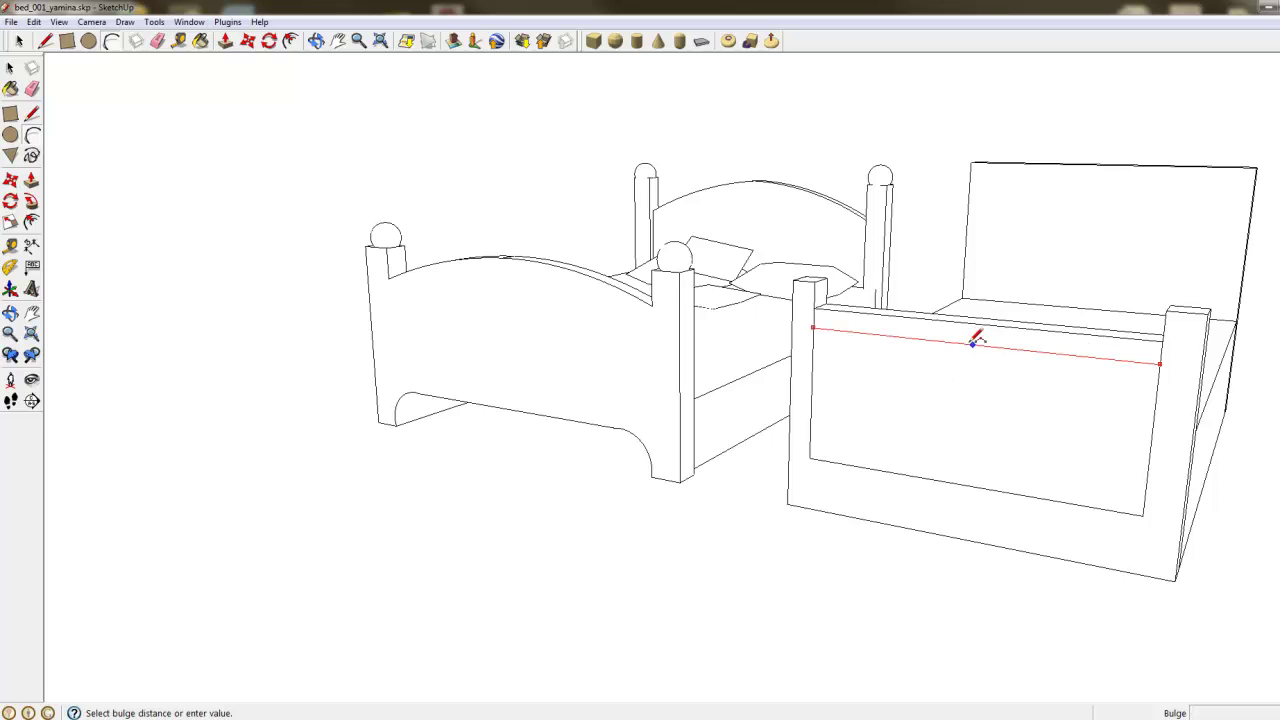
{"action": "left_click", "coordinate": [979, 330]}
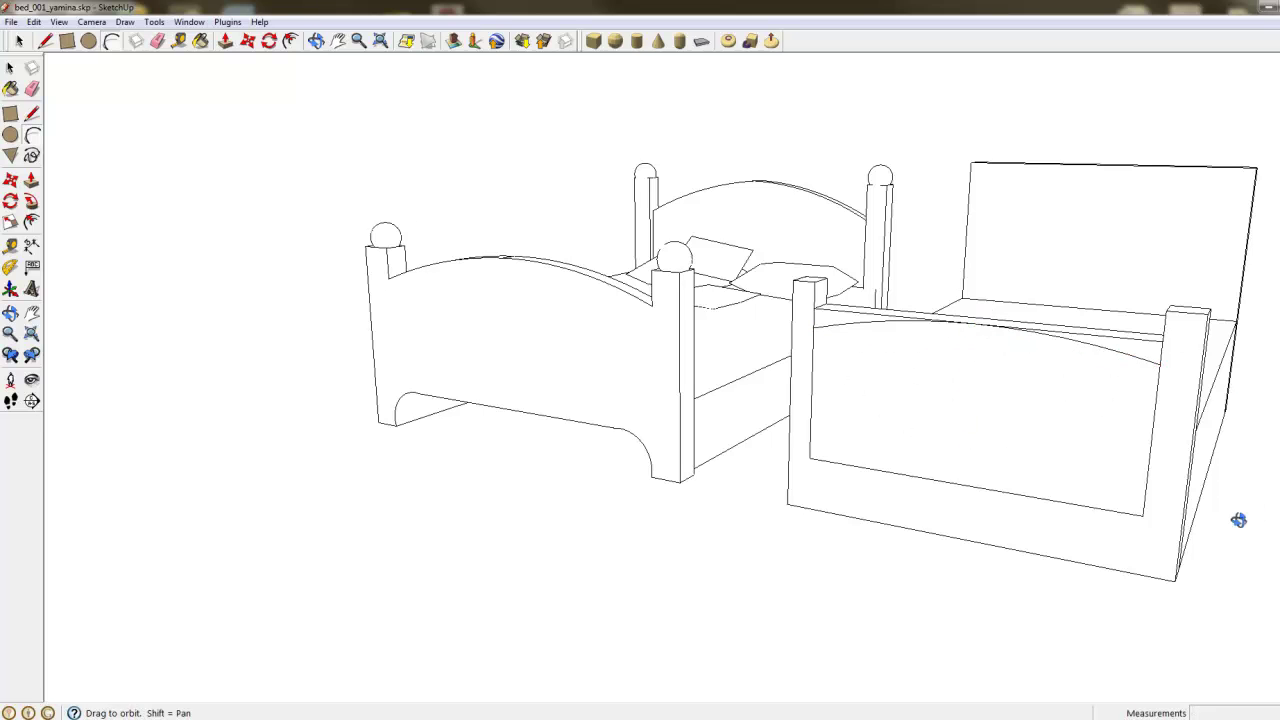
- Delete the footboard's flat top face, the leftover corner faces above the arc and the straight front top edge
{"action": "middle_click_drag", "start_coordinate": [1234, 520], "coordinate": [1031, 590]}
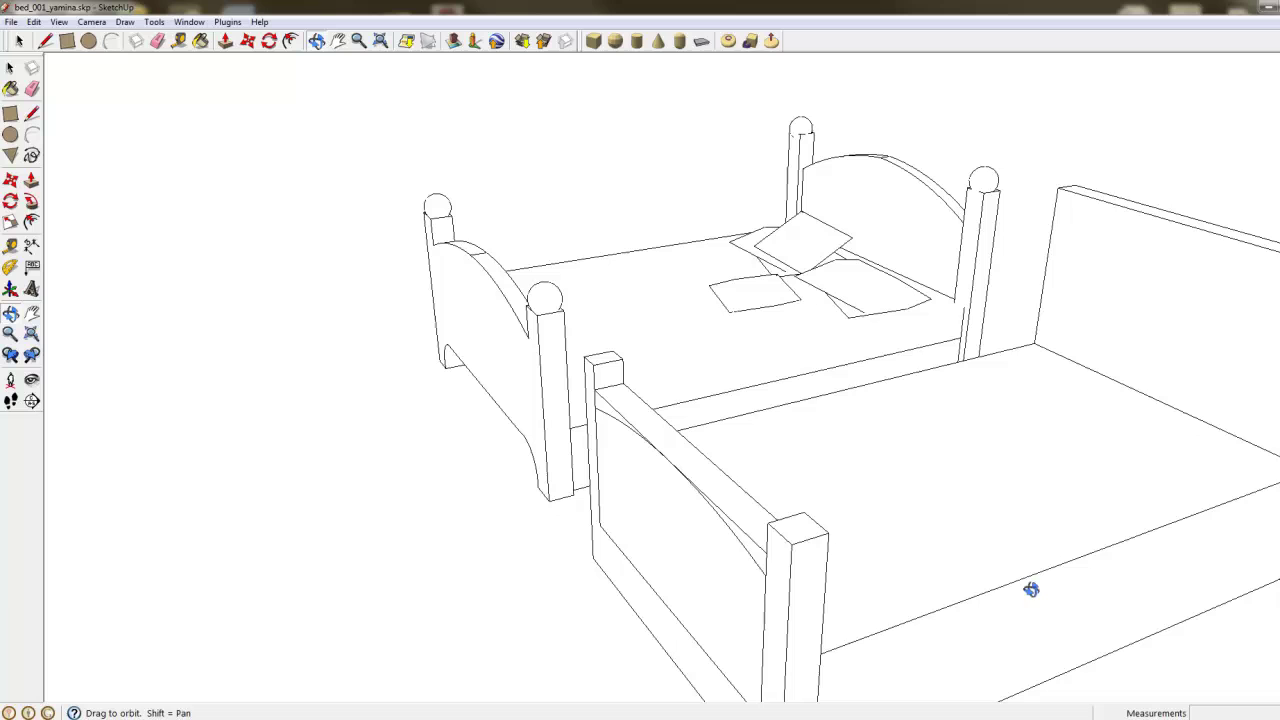
{"action": "left_click", "coordinate": [10, 67]}
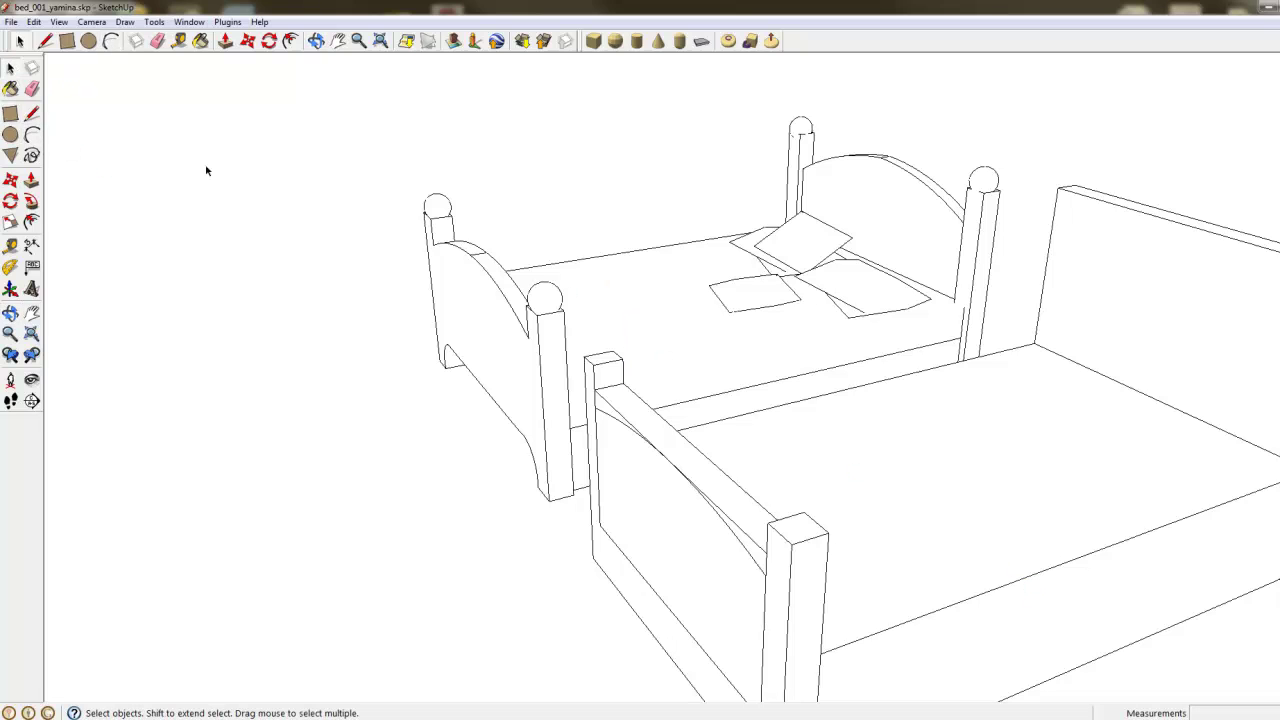
{"action": "left_click", "coordinate": [635, 417]}
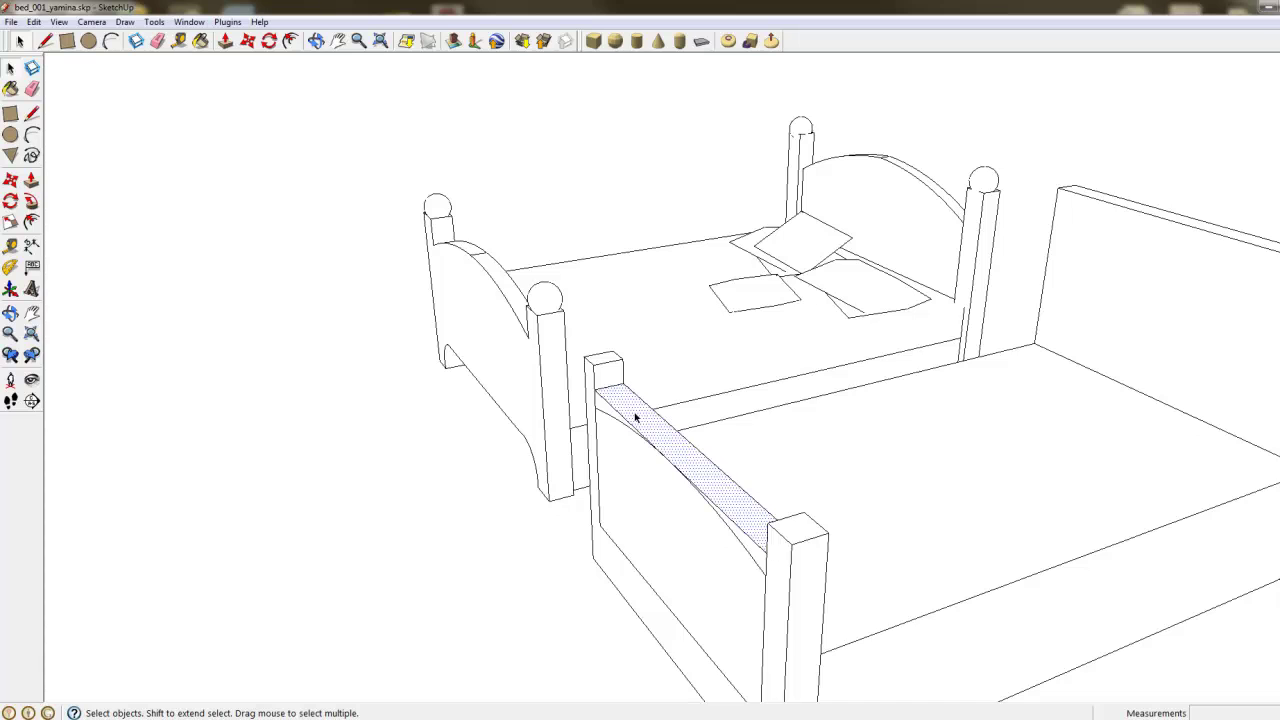
{"action": "key", "text": "Delete"}
{"action": "left_click", "coordinate": [630, 426]}
{"action": "left_click", "coordinate": [751, 550]}
{"action": "key", "text": "Delete"}
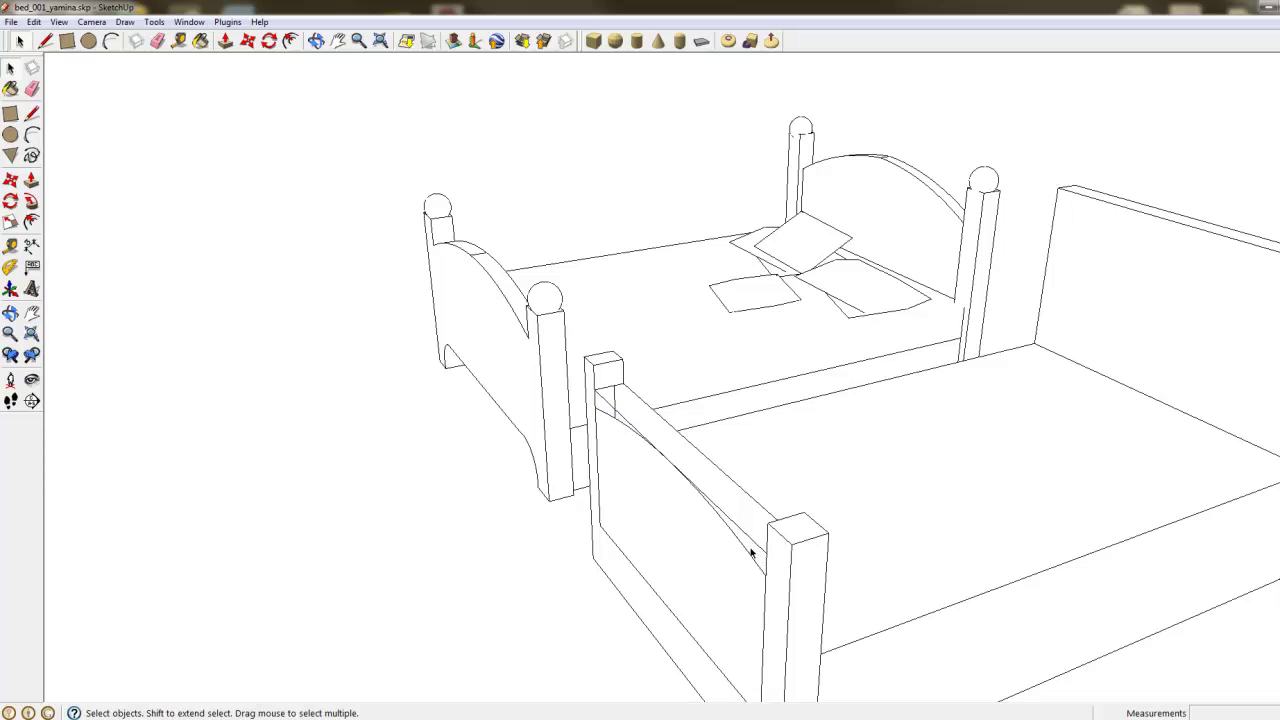
{"action": "left_click", "coordinate": [655, 440]}
{"action": "left_click", "coordinate": [742, 524], "text": "shift"}
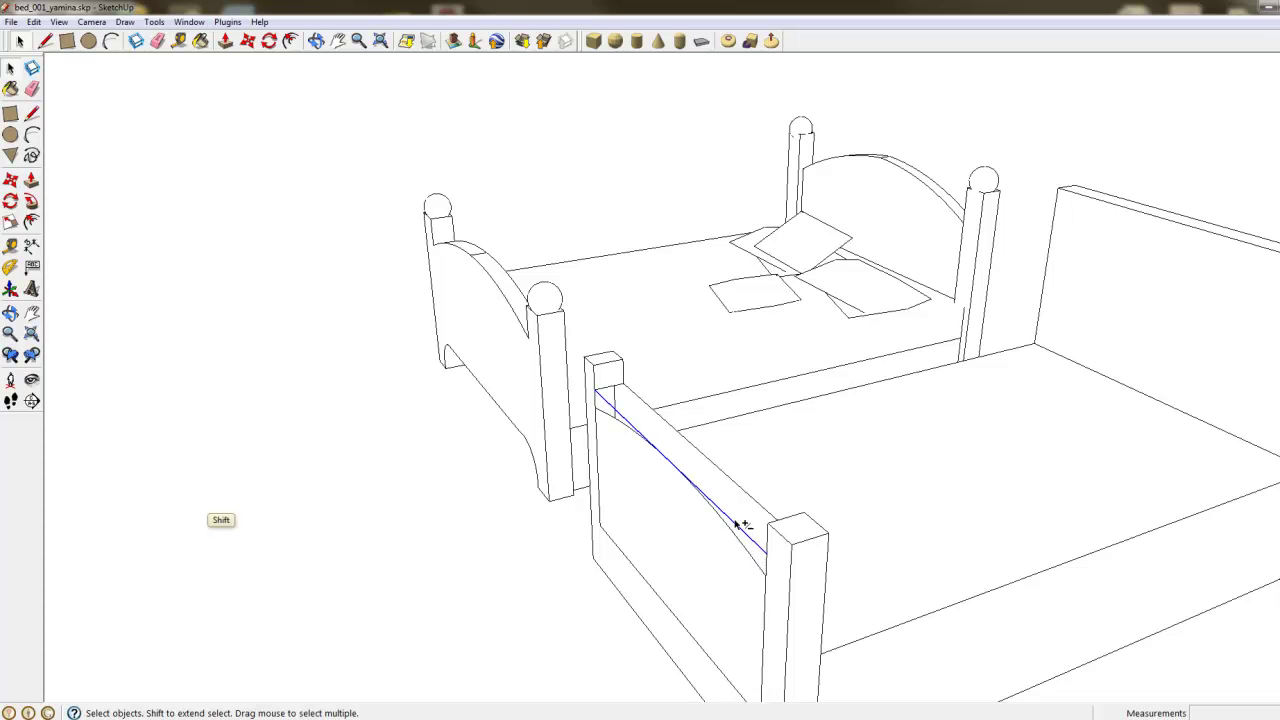
{"action": "key", "text": "Delete"}
- Extrude the arched footboard panel 6 1/2" inward through the board's thickness
{"action": "middle_click_drag", "start_coordinate": [704, 453], "coordinate": [465, 370]}
{"action": "middle_click_drag", "start_coordinate": [380, 460], "coordinate": [676, 355]}
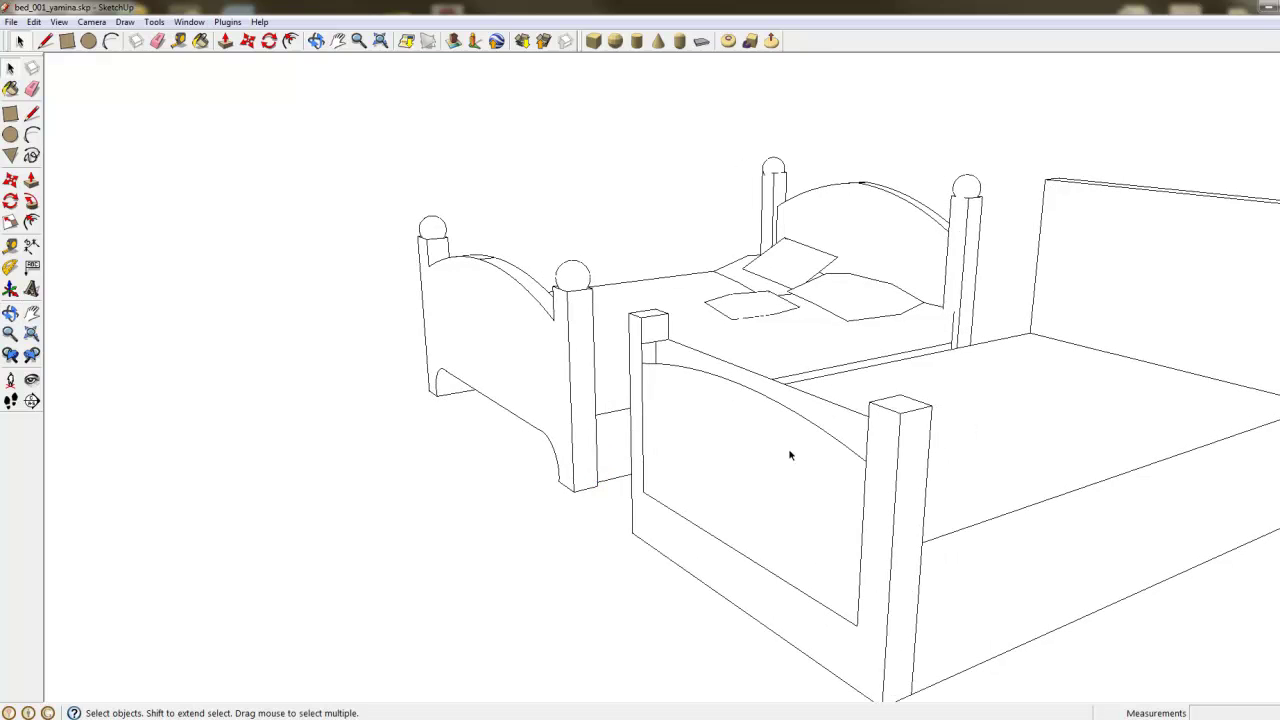
{"action": "left_click", "coordinate": [31, 180]}
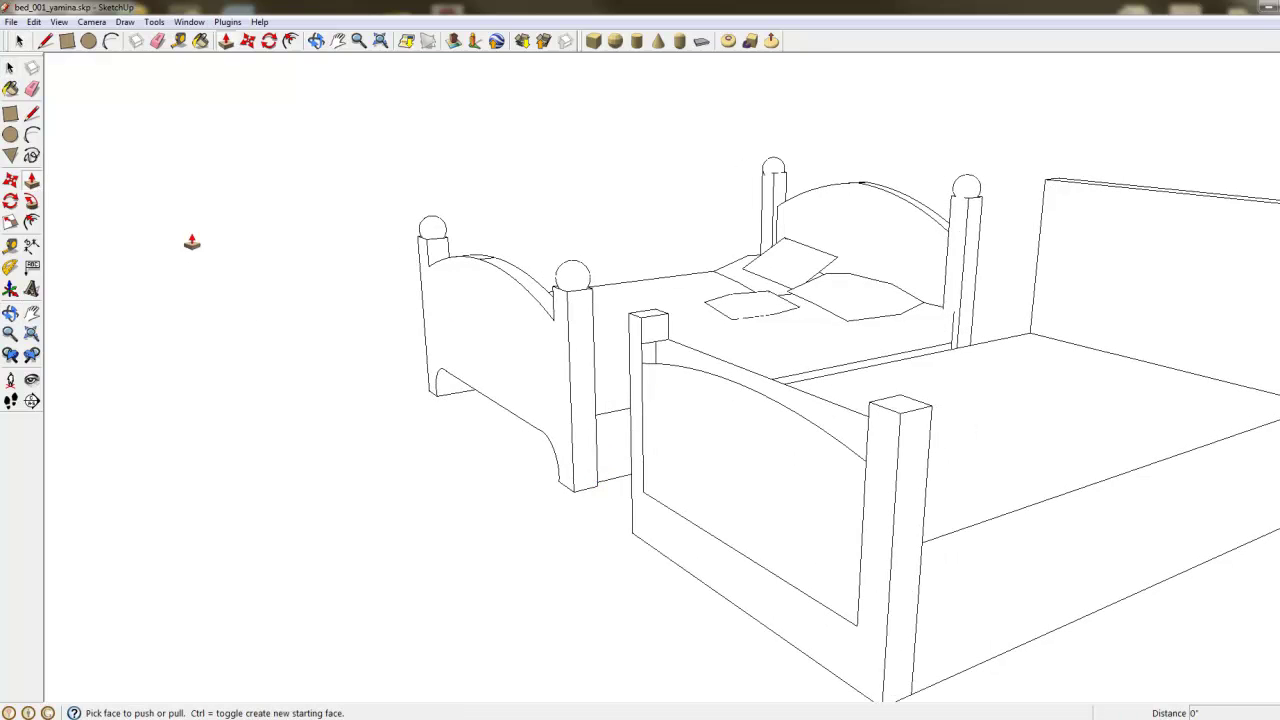
{"action": "left_click", "coordinate": [685, 467]}
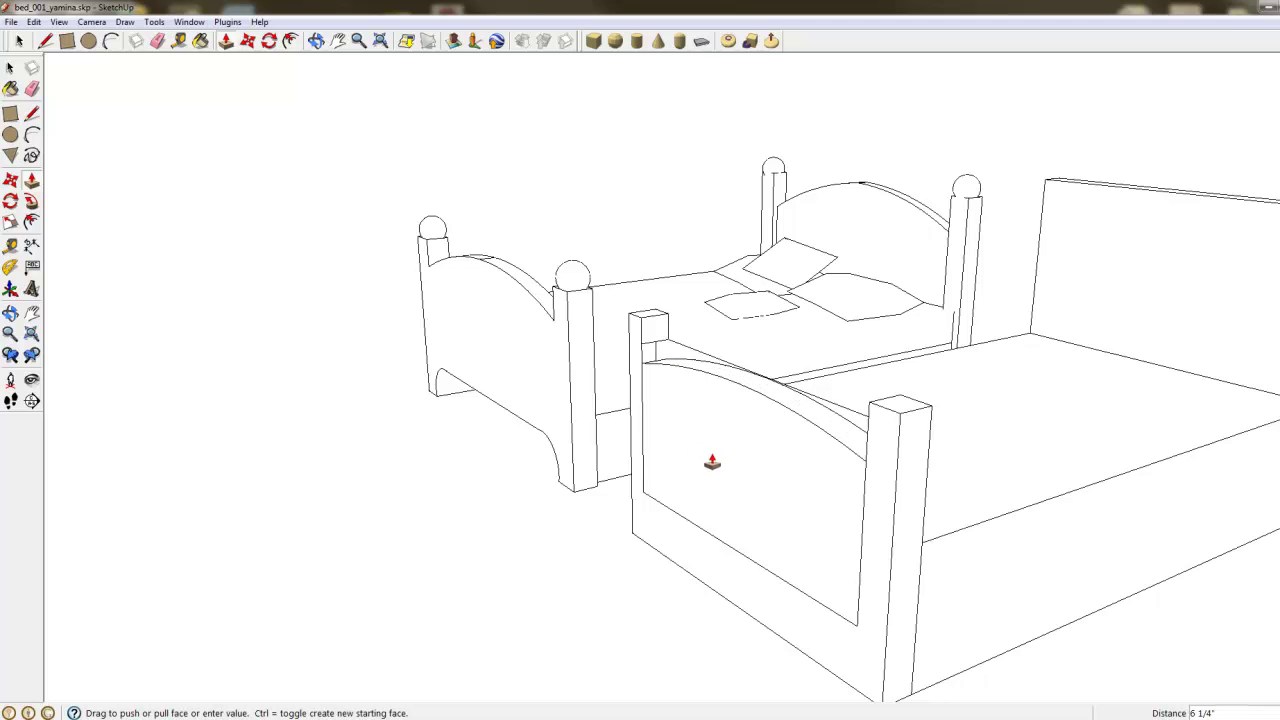
{"action": "left_click", "coordinate": [714, 462]}
- Delete the leftover inner face above the footboard's arch and the remaining straight edge between the posts
{"action": "middle_click_drag", "start_coordinate": [971, 563], "coordinate": [680, 575]}
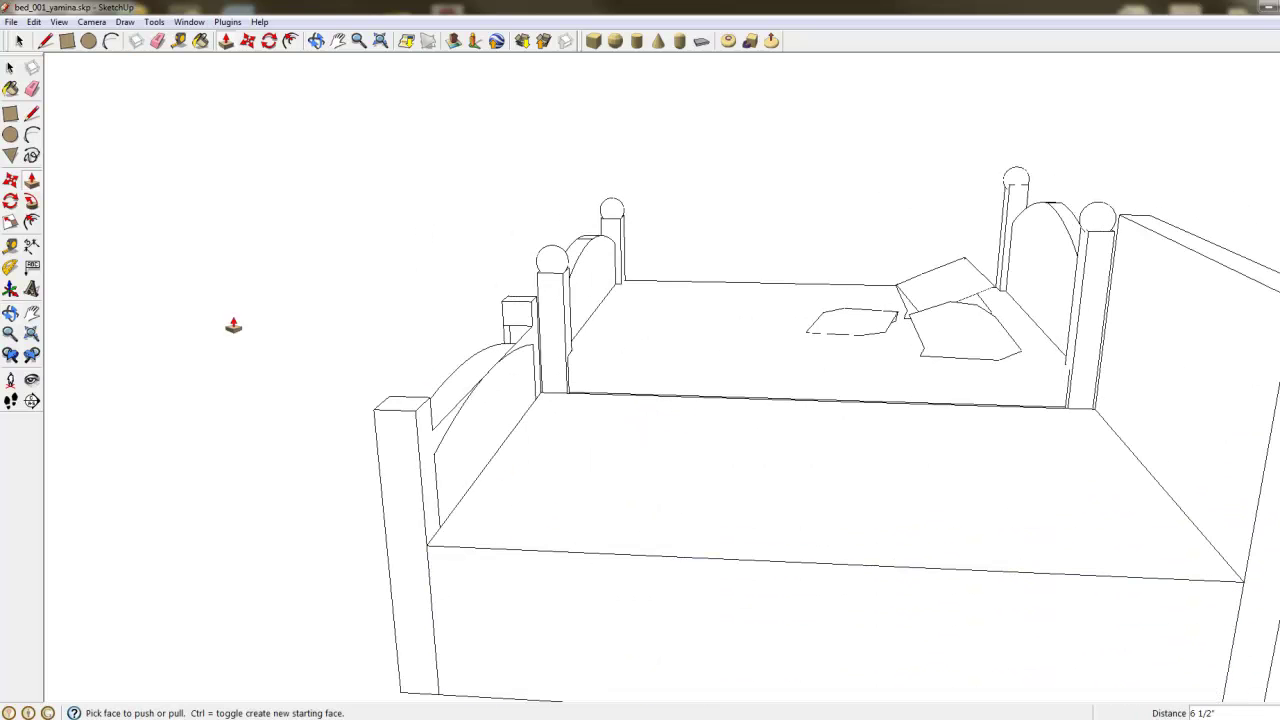
{"action": "key", "text": "space"}
{"action": "left_click", "coordinate": [430, 447]}
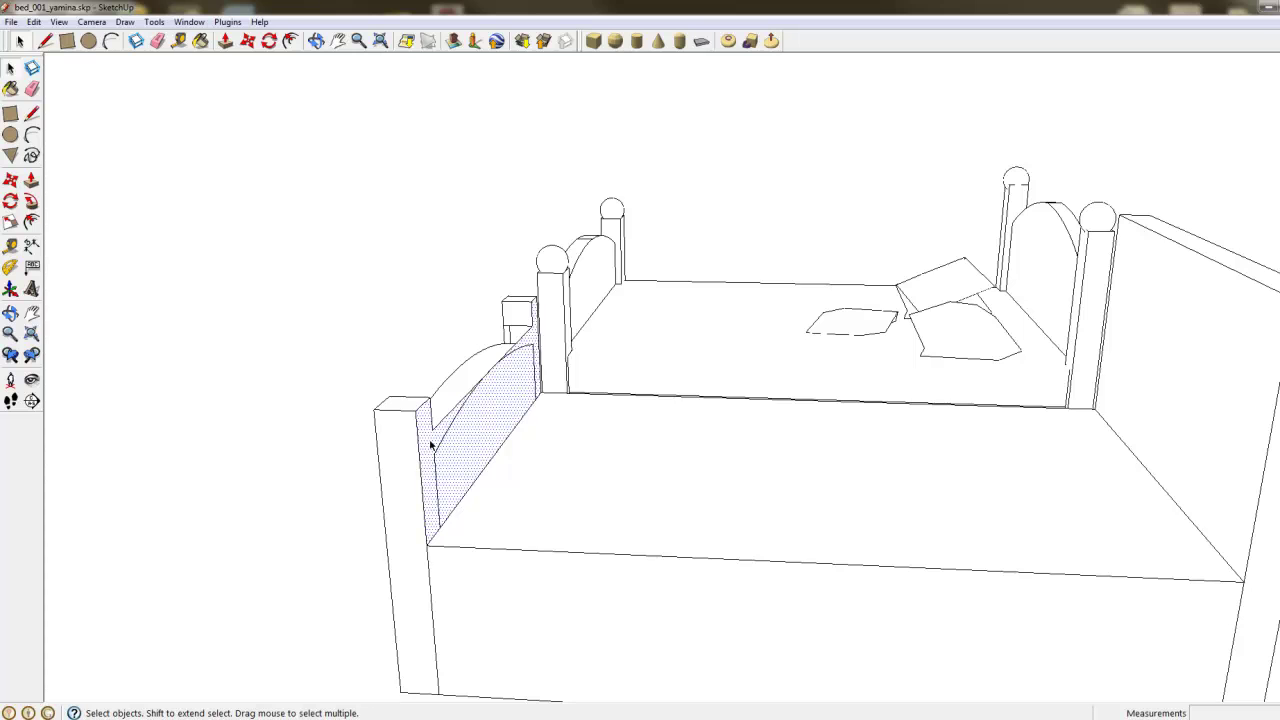
{"action": "left_click", "coordinate": [455, 386]}
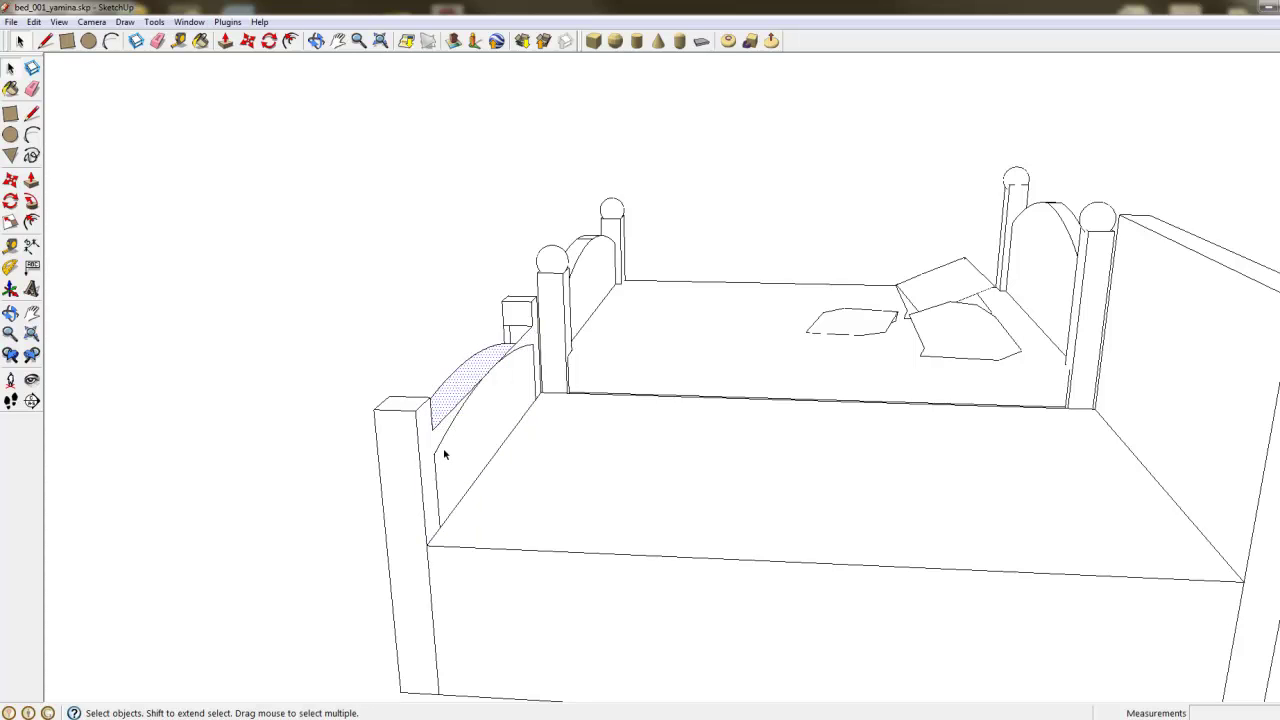
{"action": "left_click", "coordinate": [430, 449]}
{"action": "key", "text": "Delete"}
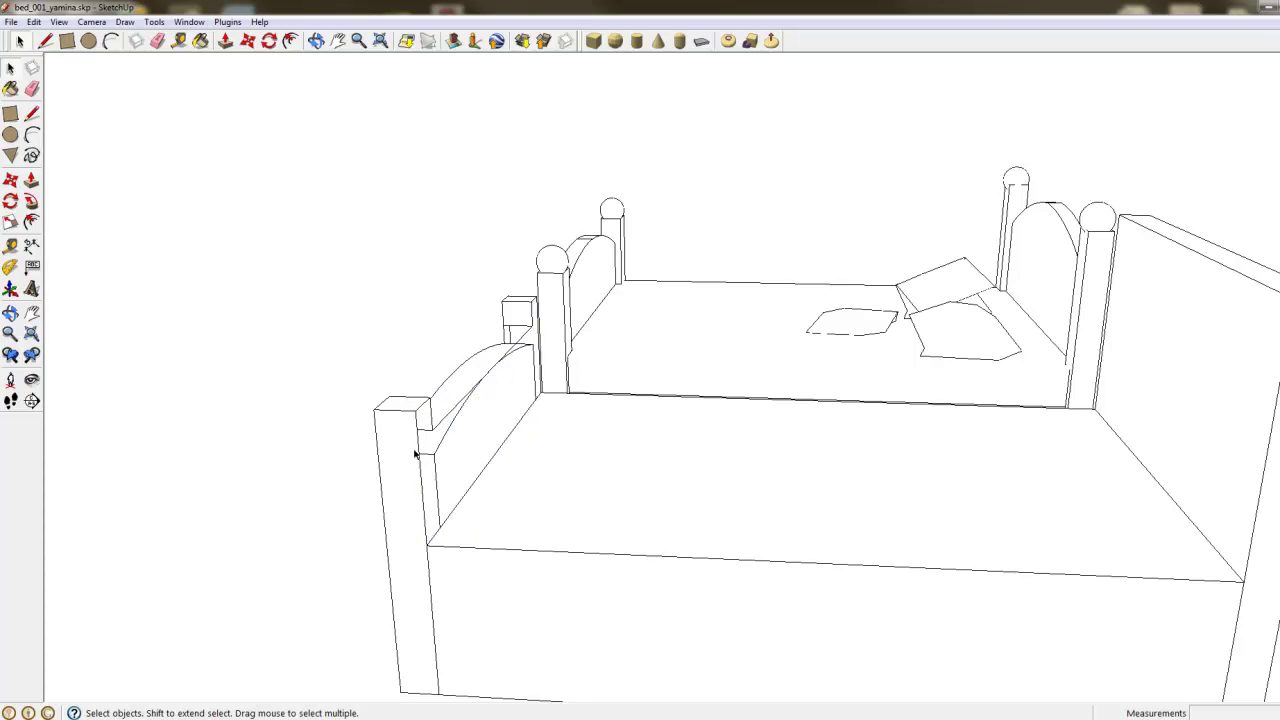
{"action": "middle_click_drag", "start_coordinate": [414, 455], "coordinate": [320, 471]}
{"action": "left_click", "coordinate": [388, 396]}
{"action": "key", "text": "Delete"}
{"action": "middle_click_drag", "start_coordinate": [517, 360], "coordinate": [633, 424]}
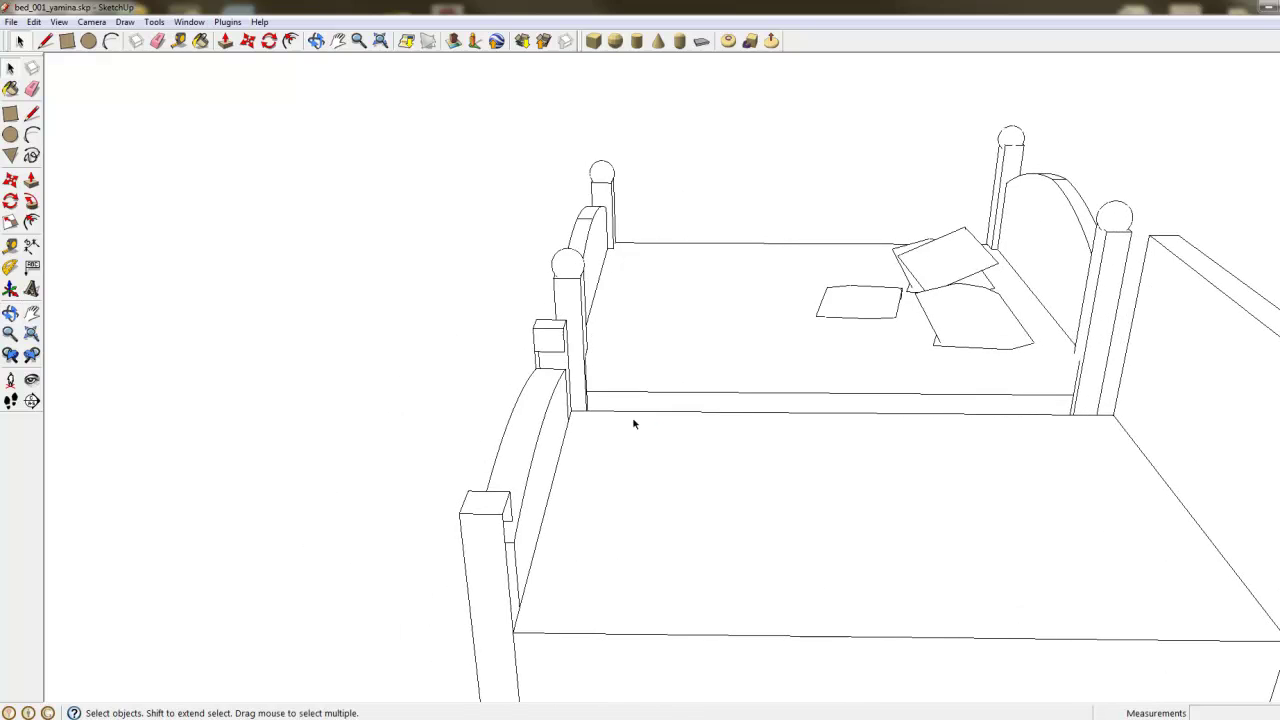
- Examine the new bed beside the existing one from several sides, comparing their footboards and headboards
{"action": "middle_click_drag", "start_coordinate": [299, 465], "coordinate": [1125, 360]}
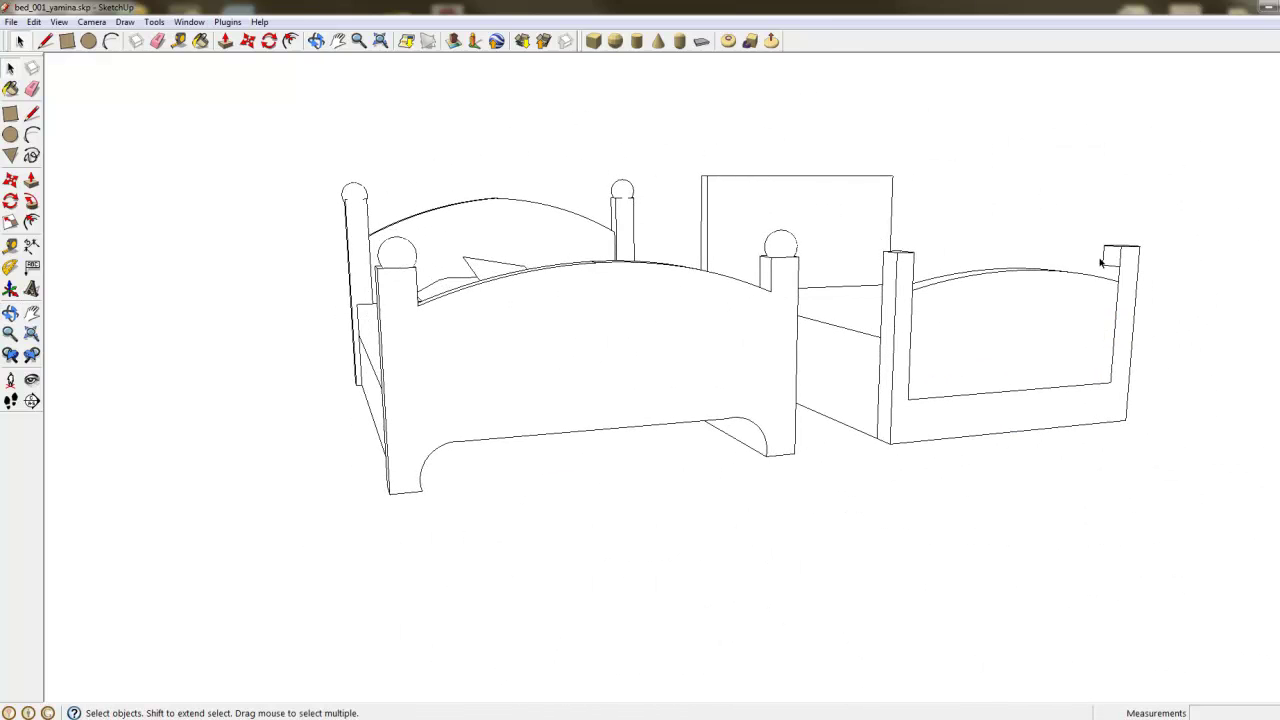
{"action": "middle_click_drag", "start_coordinate": [914, 449], "coordinate": [467, 397]}
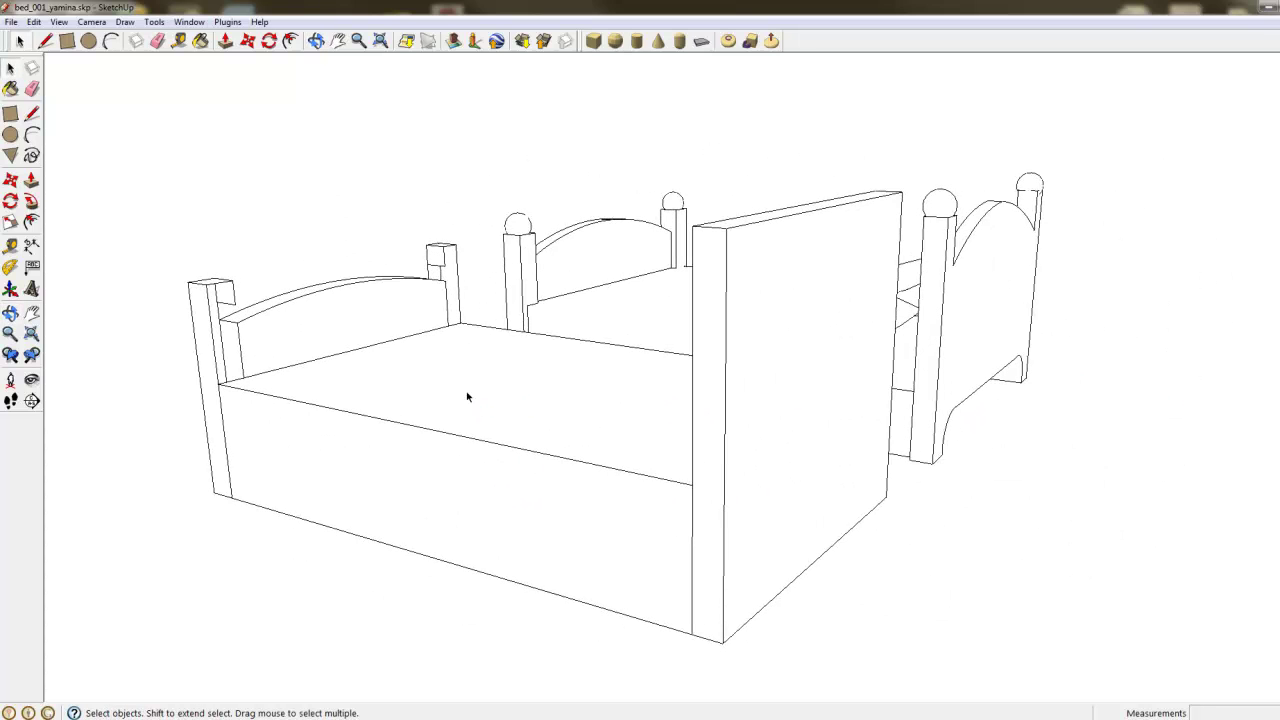
{"action": "middle_click_drag", "start_coordinate": [286, 380], "coordinate": [762, 214]}
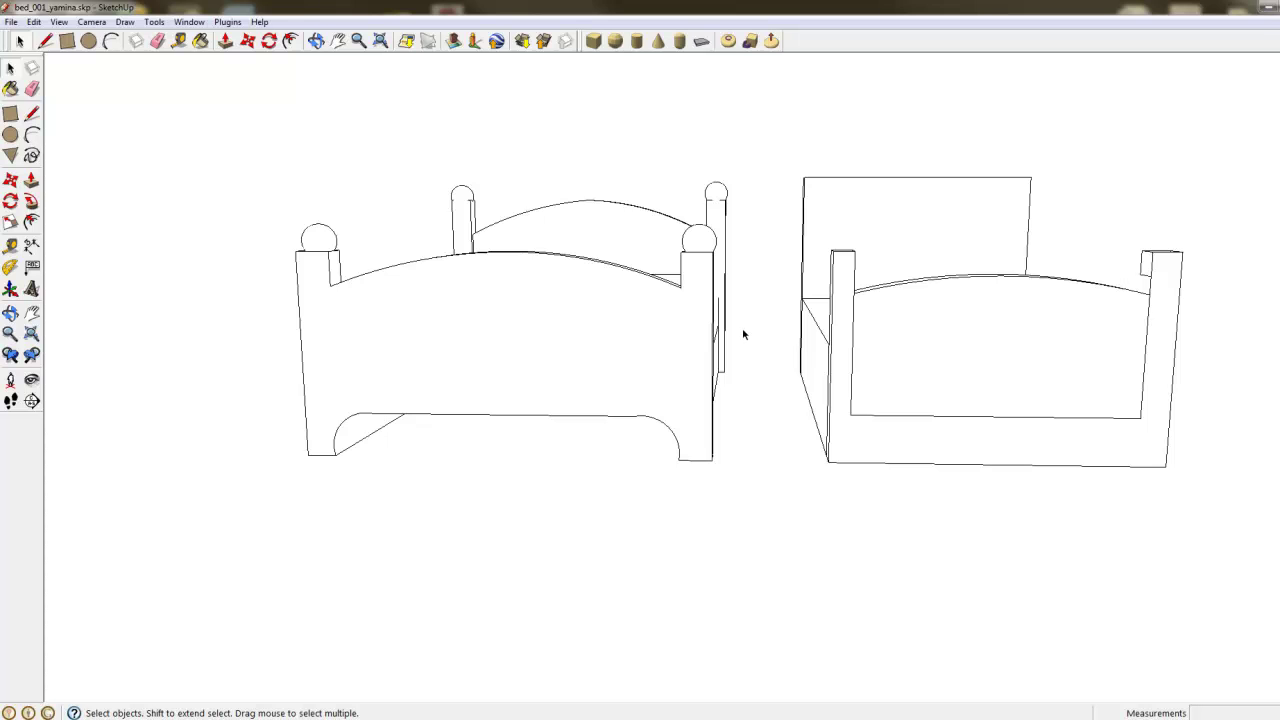
{"action": "middle_click_drag", "start_coordinate": [1114, 316], "coordinate": [627, 310]}
{"action": "middle_click_drag", "start_coordinate": [1044, 272], "coordinate": [1226, 281]}
{"action": "middle_click_drag", "start_coordinate": [849, 357], "coordinate": [1030, 434]}
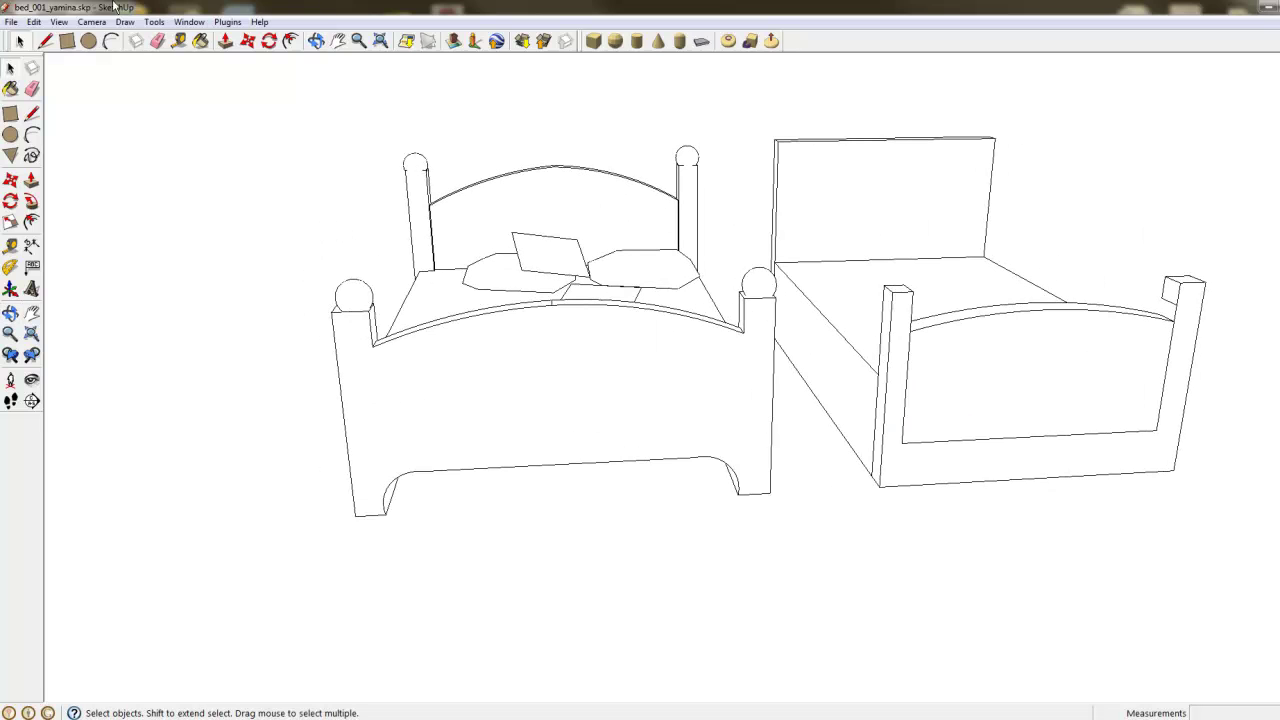
{"action": "left_click", "coordinate": [11, 21]}
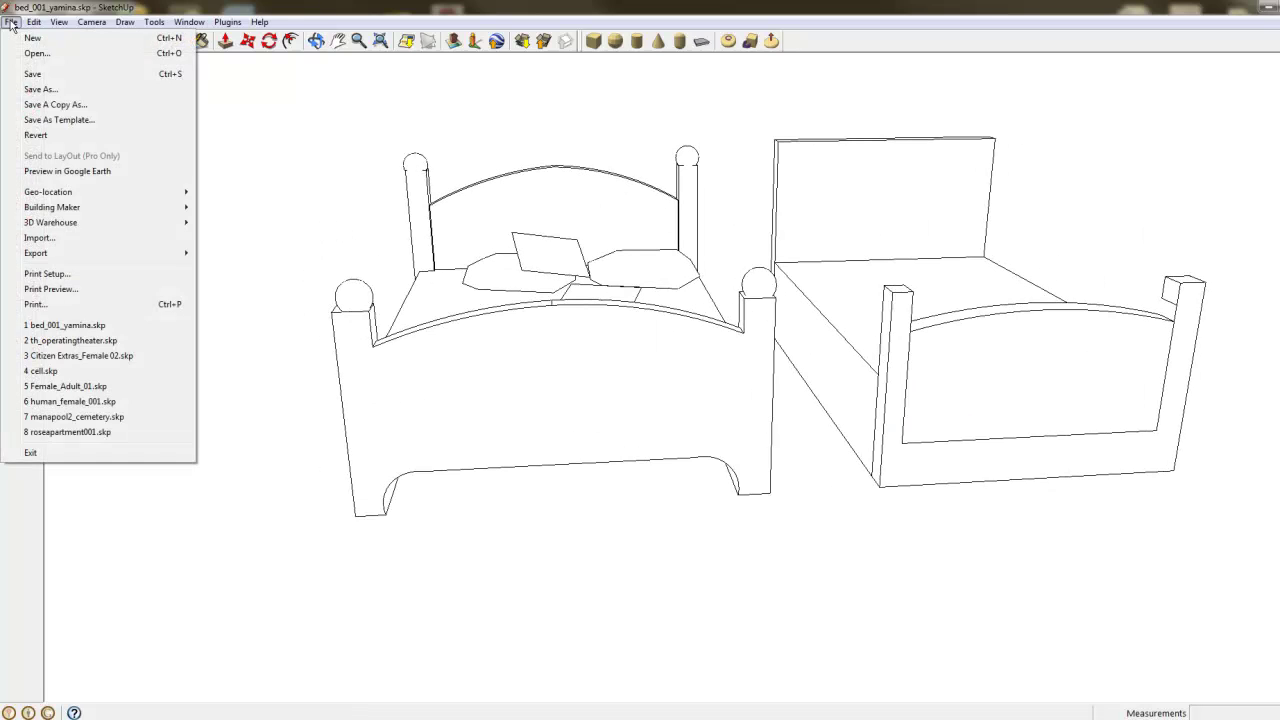
{"action": "left_click", "coordinate": [1008, 210]}
{"action": "left_click_drag", "start_coordinate": [929, 253], "coordinate": [472, 187]}
{"action": "key", "text": "space"}
- Start opening another model and browse from the Desktop through Desktop Stuff to the Sketchup Models folder
{"action": "left_click", "coordinate": [12, 21]}
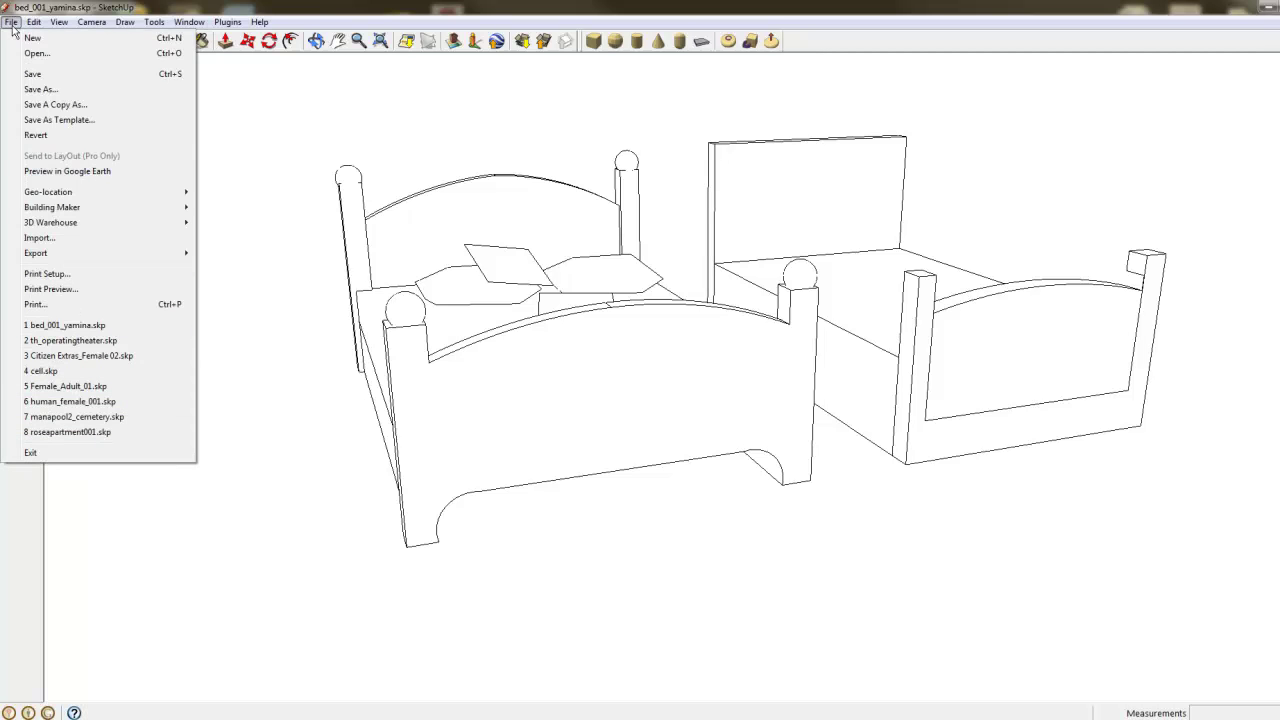
{"action": "left_click", "coordinate": [37, 53]}
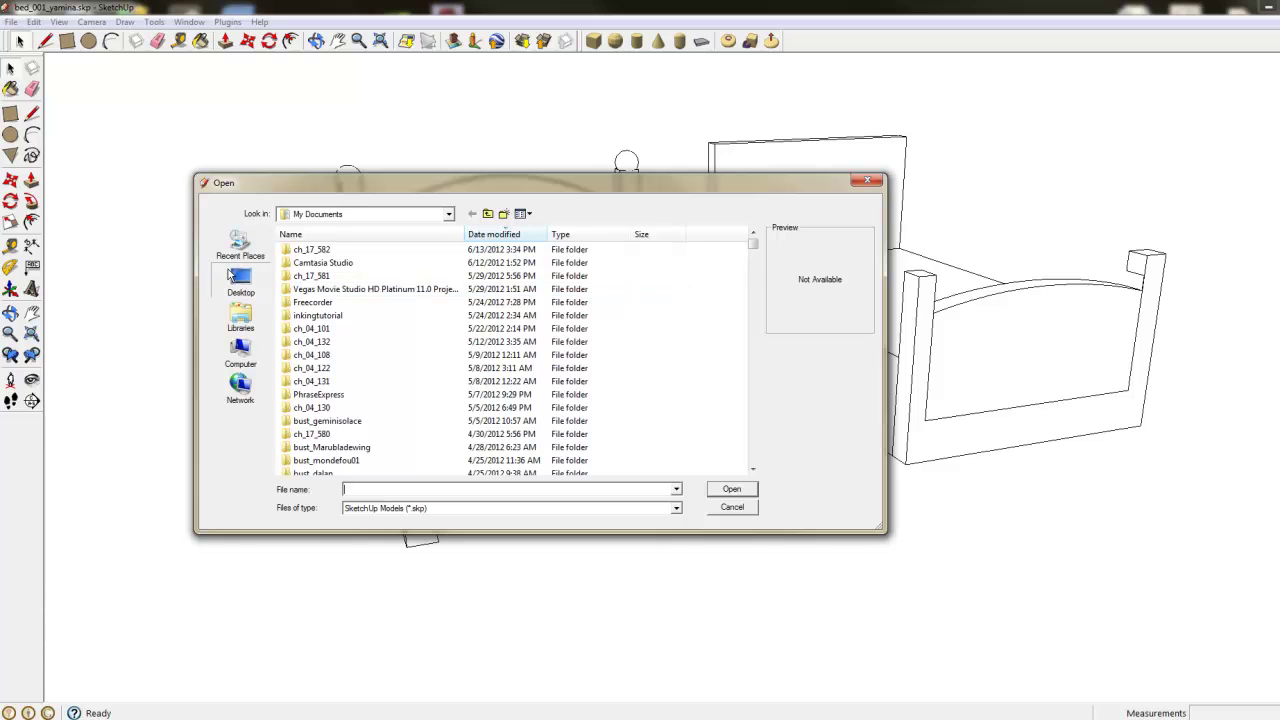
{"action": "left_click", "coordinate": [237, 278]}
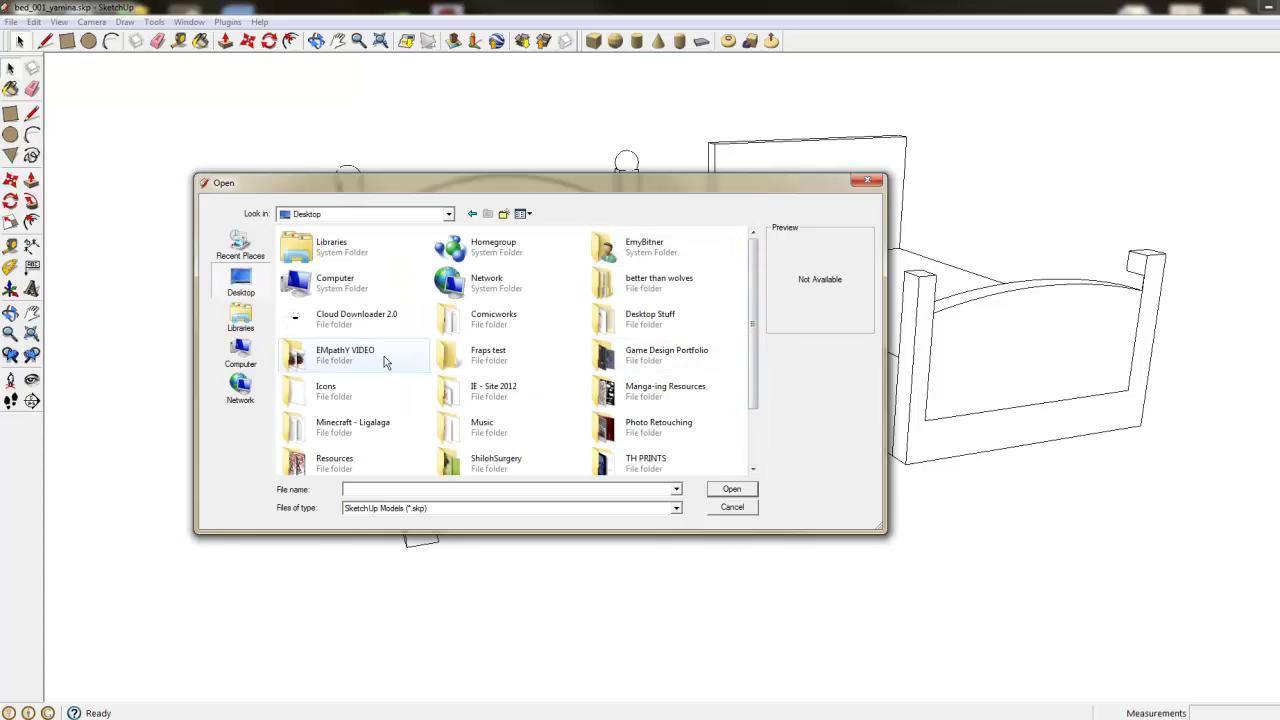
{"action": "double_click", "coordinate": [660, 318]}
{"action": "left_click_drag", "start_coordinate": [755, 301], "coordinate": [744, 441]}
{"action": "left_click", "coordinate": [347, 437]}
{"action": "double_click", "coordinate": [347, 437]}
- Find and open the model longusapartment001.skp in the Sketchup Models folder
{"action": "left_click_drag", "start_coordinate": [748, 277], "coordinate": [740, 355]}
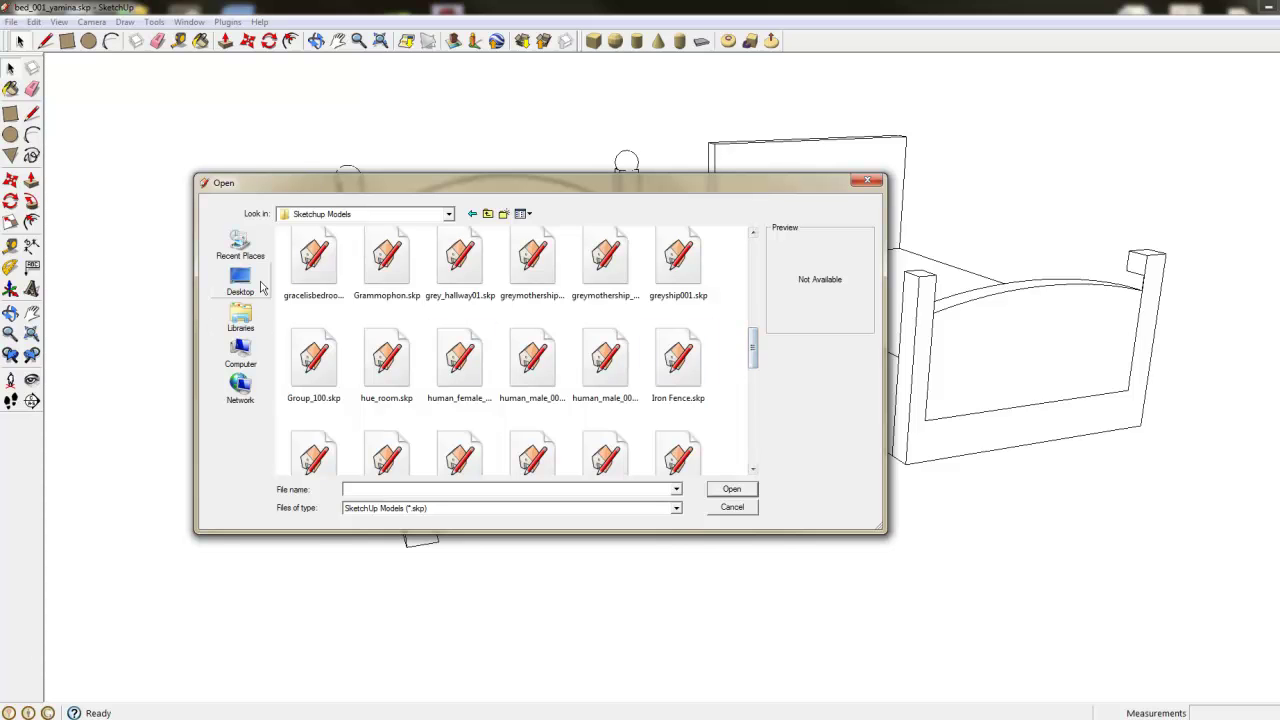
{"action": "left_click_drag", "start_coordinate": [741, 359], "coordinate": [756, 388]}
{"action": "double_click", "coordinate": [470, 298]}
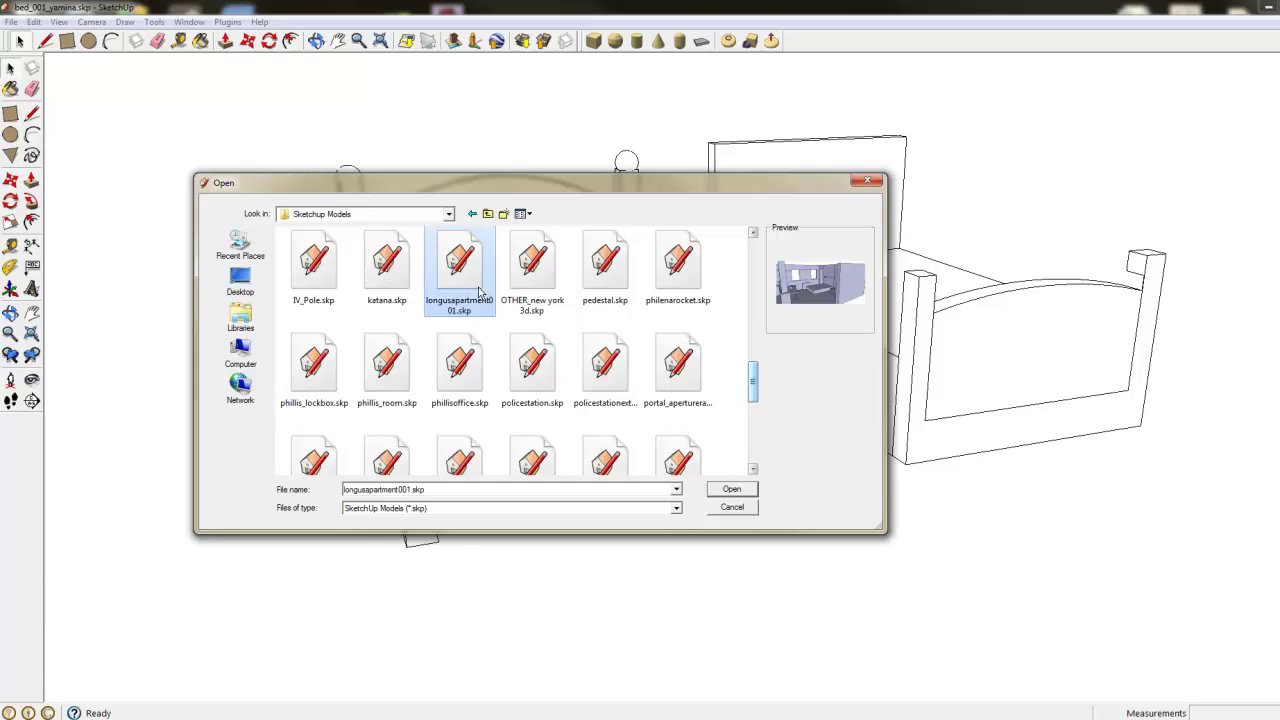
- Finish opening the apartment model and apply the HiddenLine style from the Default Styles collection
{"action": "left_click", "coordinate": [665, 397]}
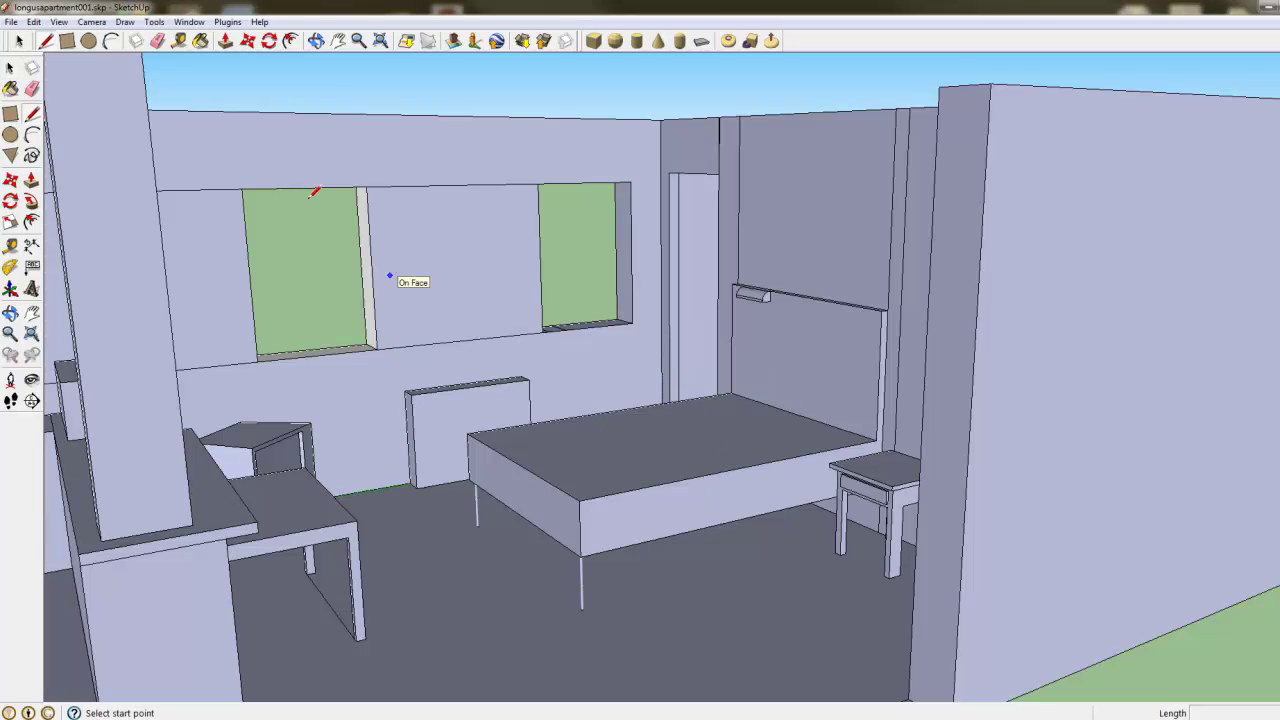
{"action": "left_click", "coordinate": [186, 25]}
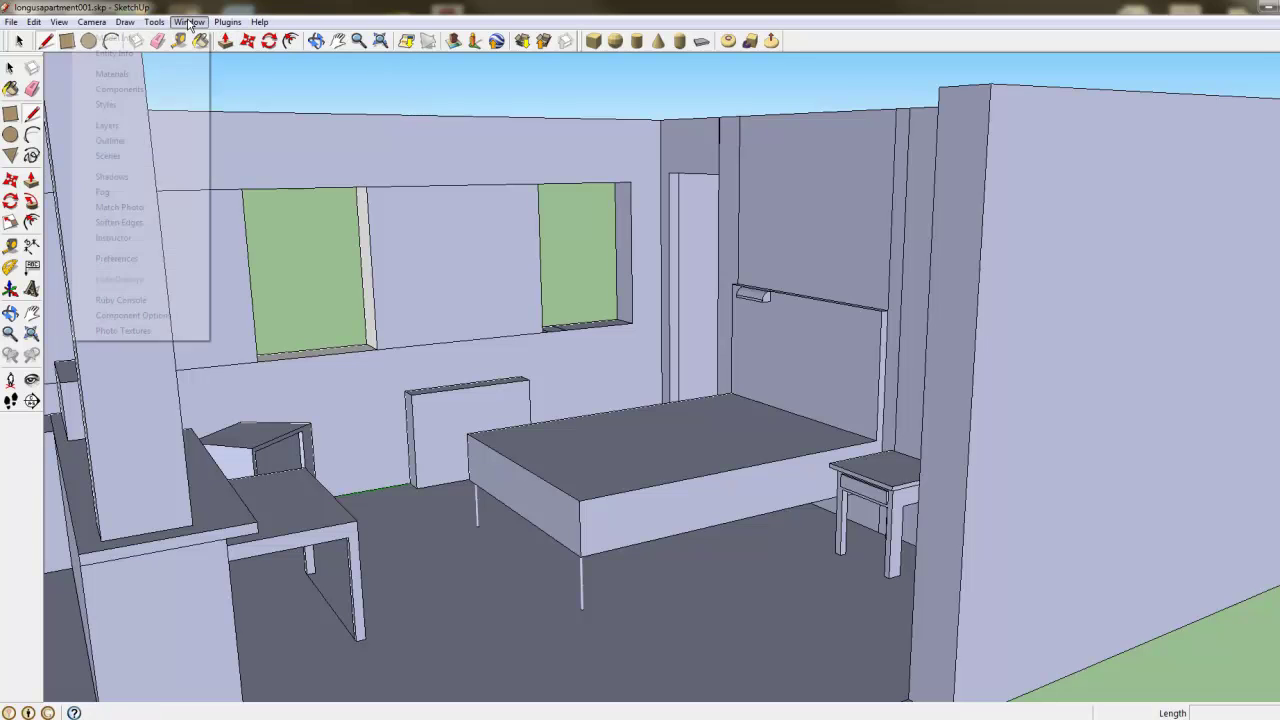
{"action": "left_click", "coordinate": [106, 105]}
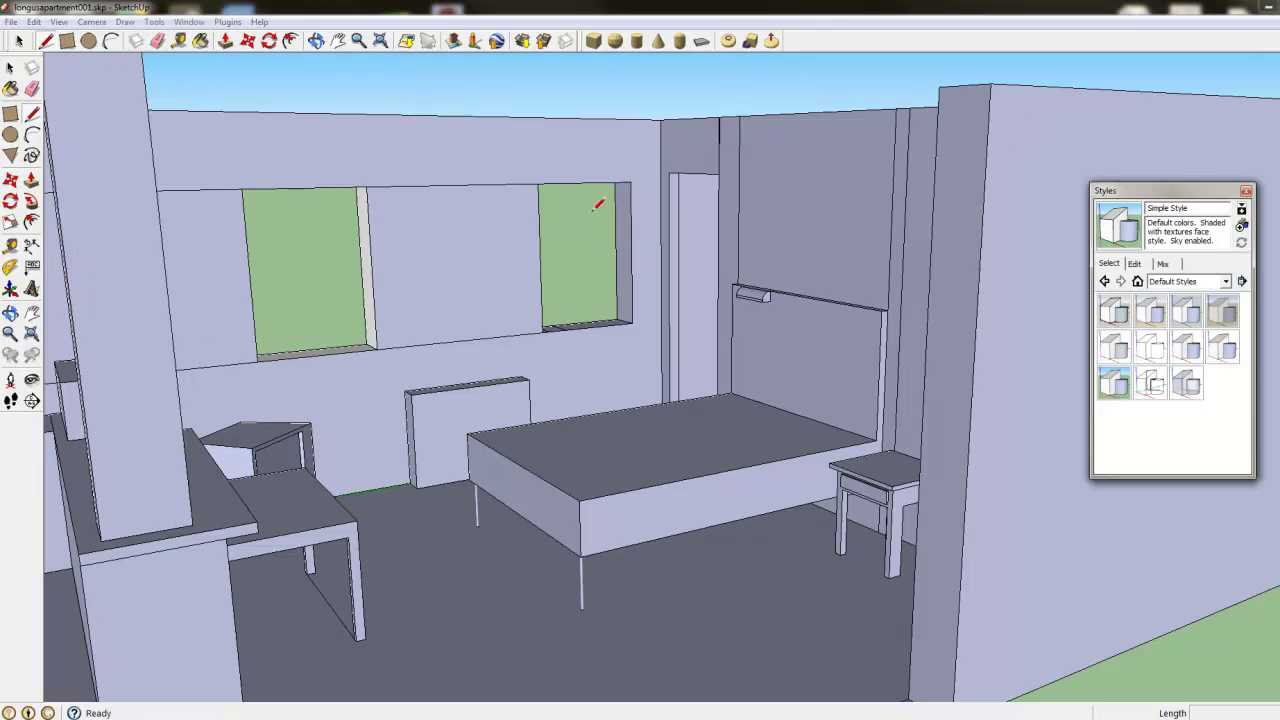
{"action": "left_click", "coordinate": [1152, 350]}
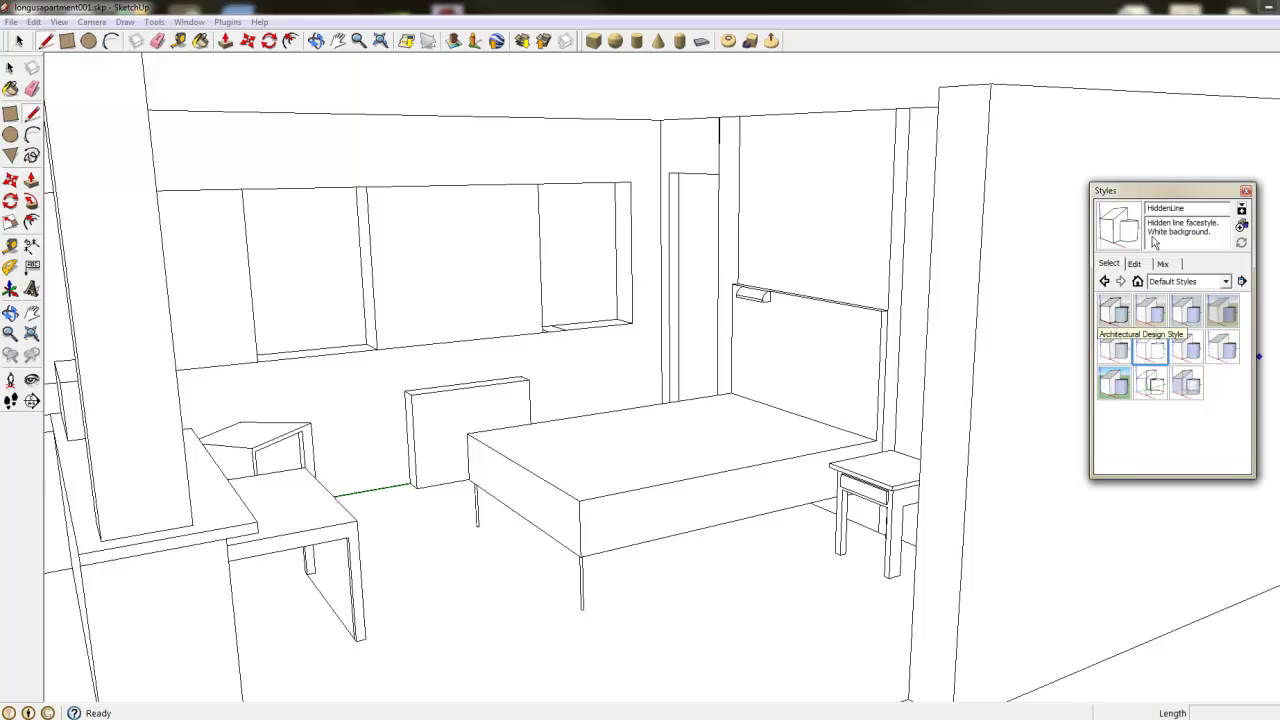
{"action": "left_click", "coordinate": [1246, 191]}
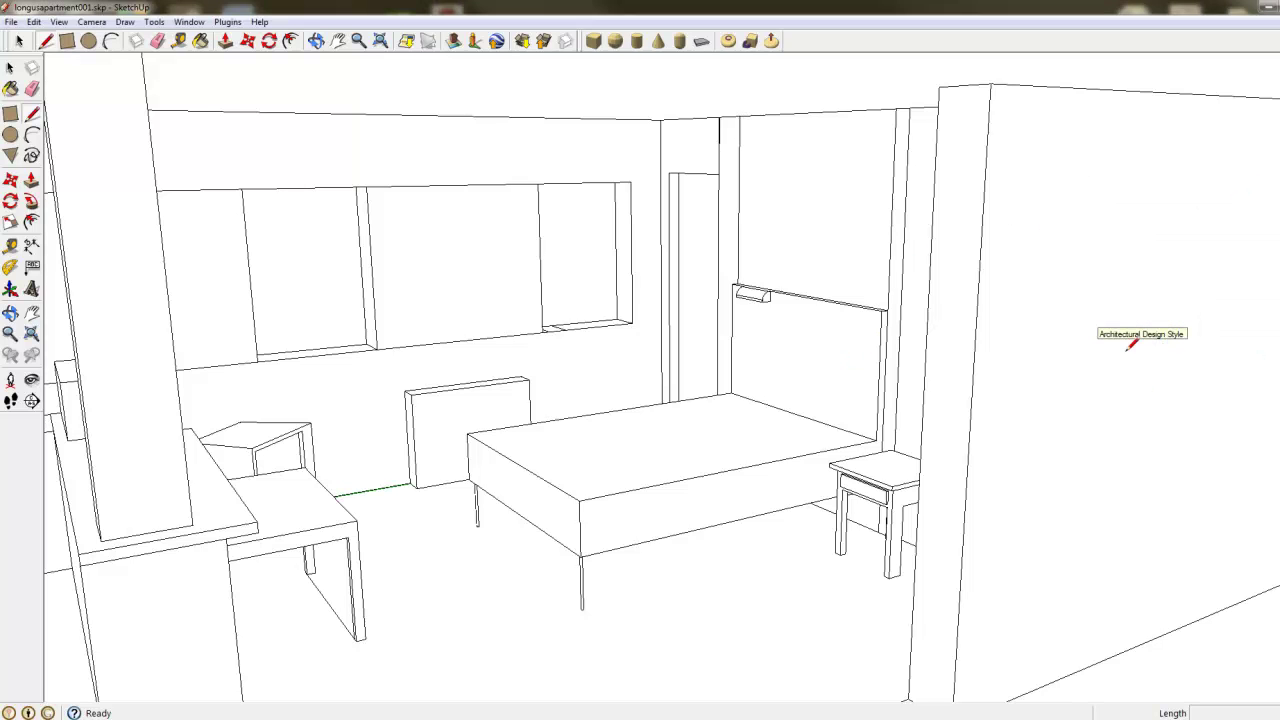
- Delete the human figure standing outside the apartment, beyond the kitchen wall
{"action": "key", "text": "o"}
{"action": "mouse_move", "coordinate": [1117, 357]}
{"action": "left_mouse_down"}
{"action": "mouse_move", "coordinate": [1111, 334]}
{"action": "mouse_move", "coordinate": [1108, 378]}
{"action": "mouse_move", "coordinate": [866, 363]}
{"action": "mouse_move", "coordinate": [1146, 371]}
{"action": "mouse_move", "coordinate": [1209, 400]}
{"action": "mouse_move", "coordinate": [1186, 369]}
{"action": "mouse_move", "coordinate": [1071, 334]}
{"action": "mouse_move", "coordinate": [1080, 317]}
{"action": "mouse_move", "coordinate": [1085, 369]}
{"action": "mouse_move", "coordinate": [1240, 354]}
{"action": "mouse_move", "coordinate": [1129, 369]}
{"action": "mouse_move", "coordinate": [660, 354]}
{"action": "mouse_move", "coordinate": [894, 363]}
{"action": "mouse_move", "coordinate": [1151, 349]}
{"action": "mouse_move", "coordinate": [1169, 394]}
{"action": "mouse_move", "coordinate": [1180, 306]}
{"action": "mouse_move", "coordinate": [920, 409]}
{"action": "mouse_move", "coordinate": [1091, 371]}
{"action": "mouse_move", "coordinate": [1229, 371]}
{"action": "mouse_move", "coordinate": [1150, 362]}
{"action": "left_mouse_up"}
{"action": "key", "text": "l"}
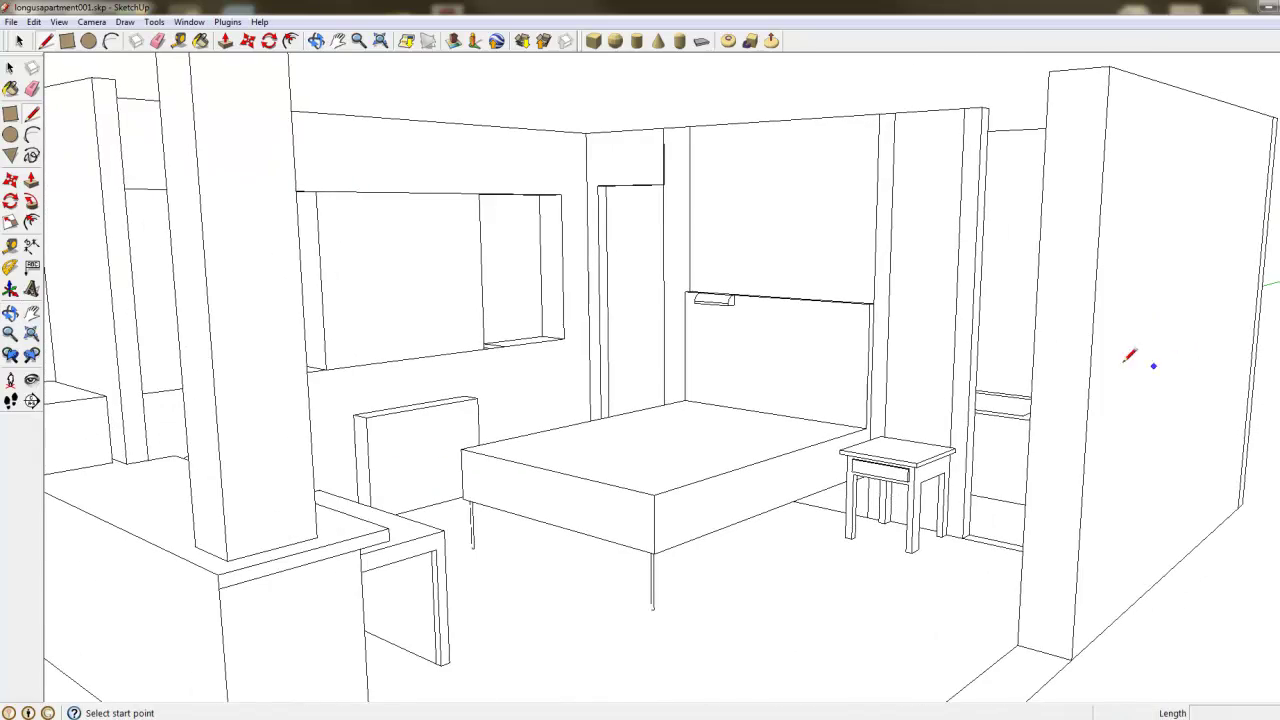
{"action": "middle_click_drag", "start_coordinate": [1086, 152], "coordinate": [760, 326]}
{"action": "scroll", "coordinate": [774, 285], "scroll_direction": "down", "scroll_amount": 5}
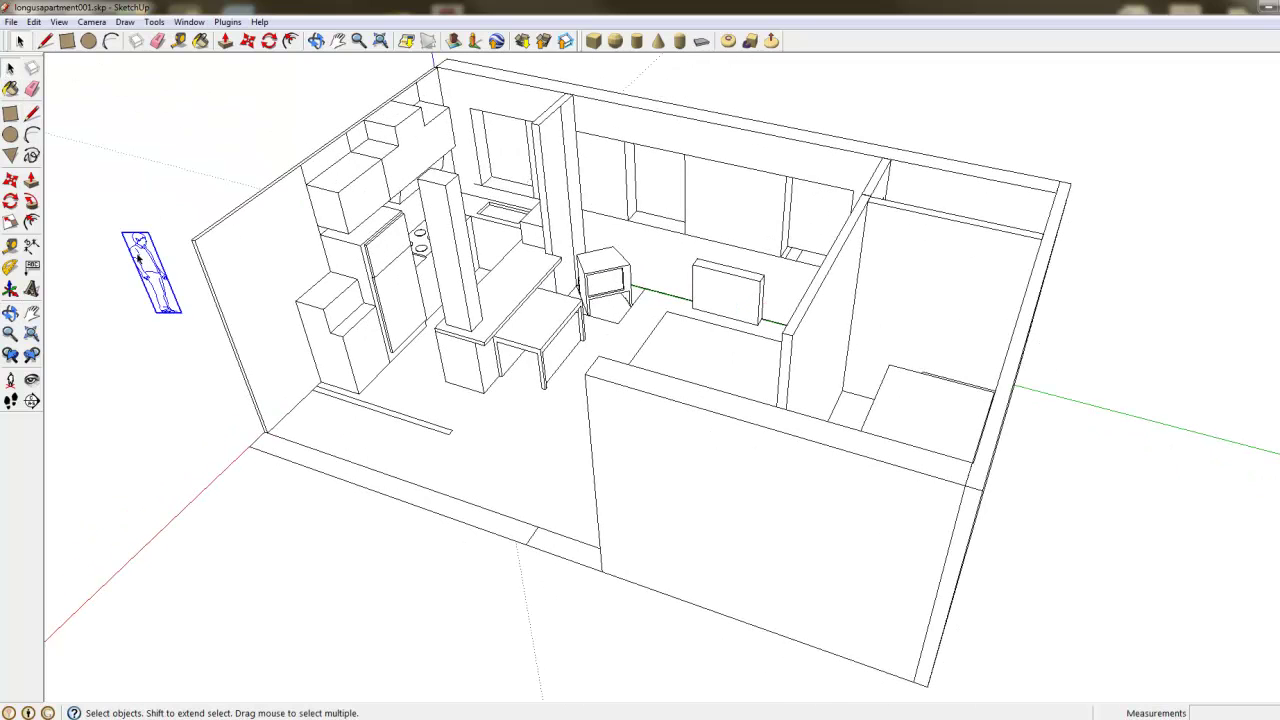
- Push the tall front wall that blocks the bed down 3.40 m to open up the interior
{"action": "middle_click_drag", "start_coordinate": [150, 280], "coordinate": [570, 420]}
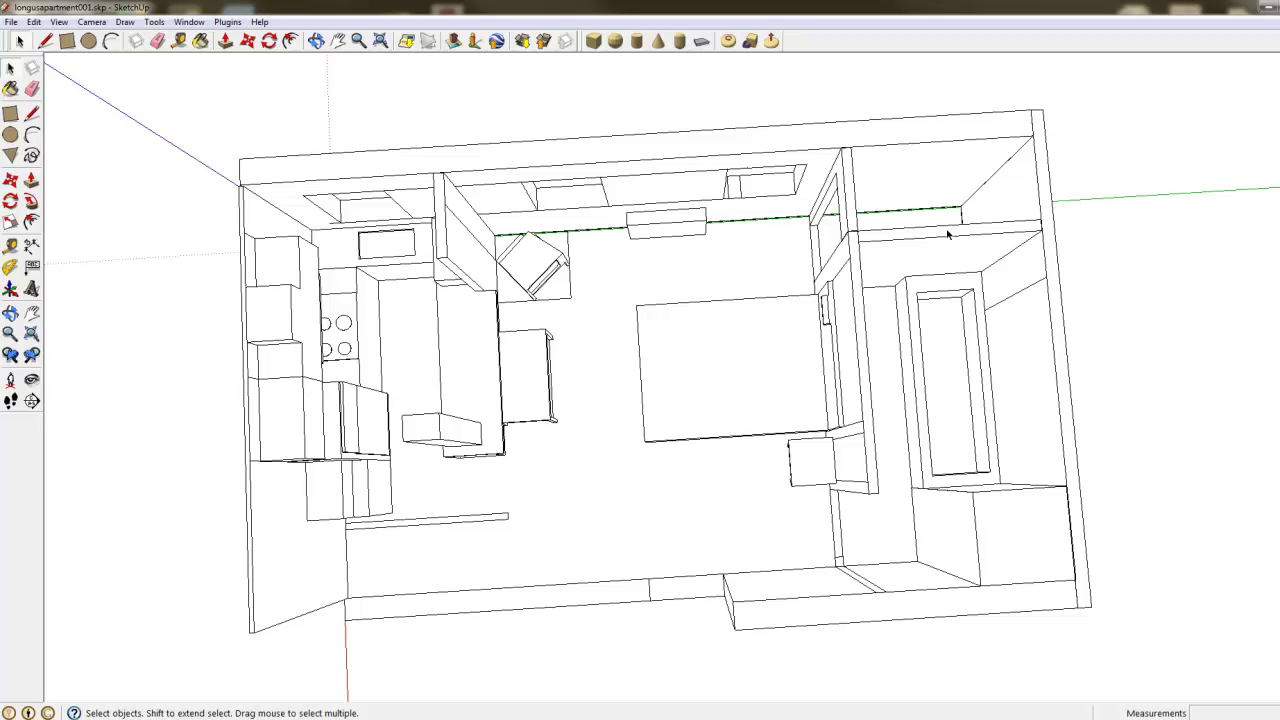
{"action": "middle_click_drag", "start_coordinate": [553, 449], "coordinate": [344, 458]}
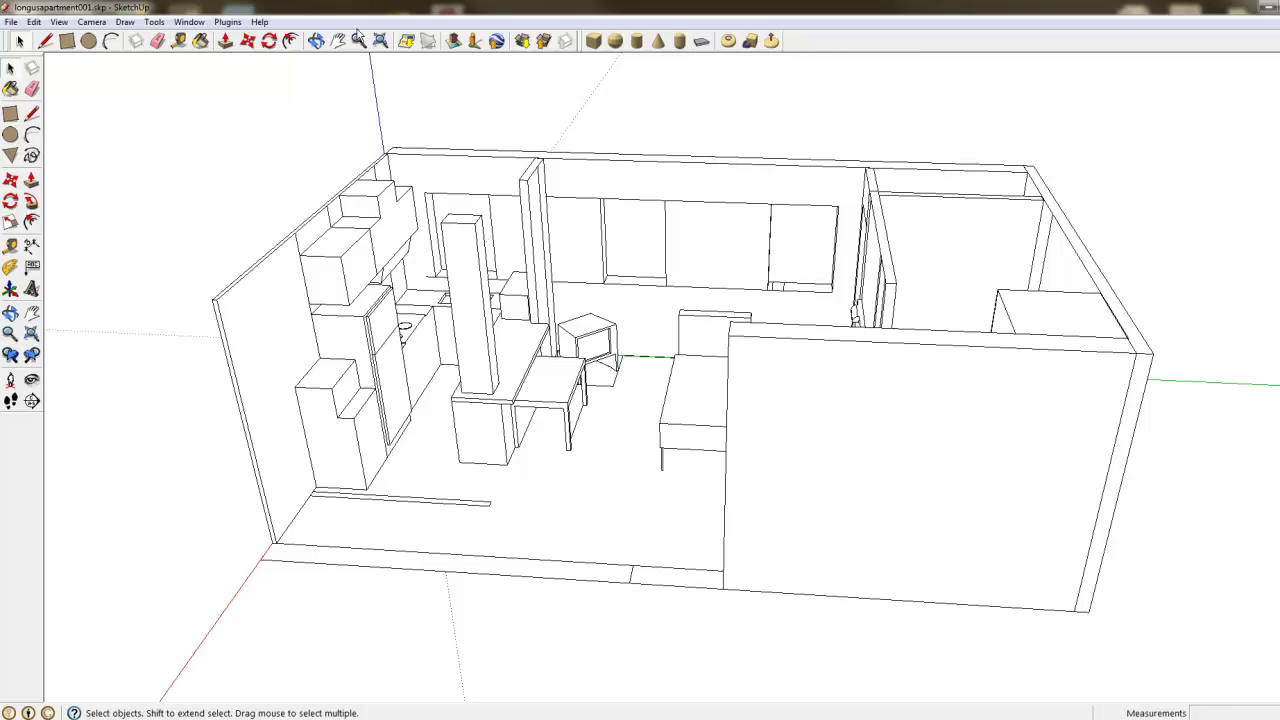
{"action": "left_click", "coordinate": [225, 41]}
{"action": "left_click_drag", "start_coordinate": [830, 336], "coordinate": [905, 589]}
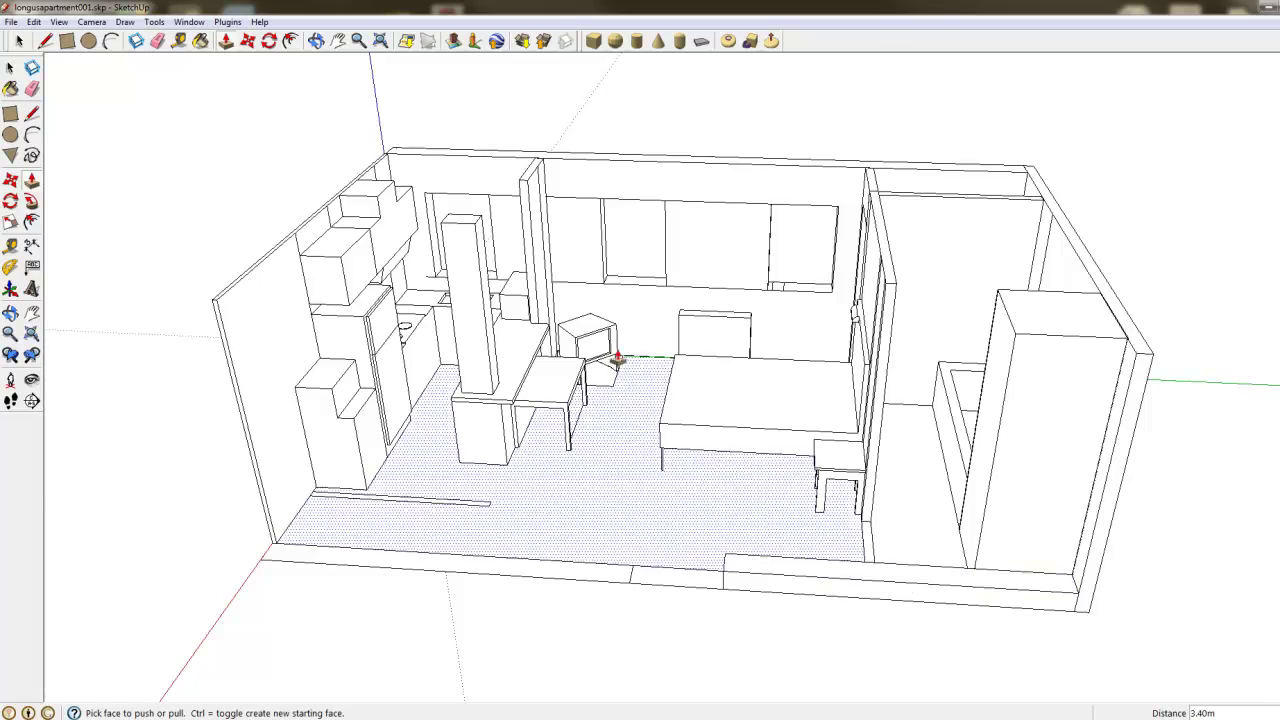
- Examine the apartment interior up close from several angles, including the bed, table, counter and kitchen cabinets
{"action": "scroll", "coordinate": [612, 360], "scroll_direction": "up", "scroll_amount": 5}
{"action": "scroll", "coordinate": [618, 358], "scroll_direction": "up", "scroll_amount": 2}
{"action": "middle_click_drag", "start_coordinate": [663, 386], "coordinate": [1031, 257]}
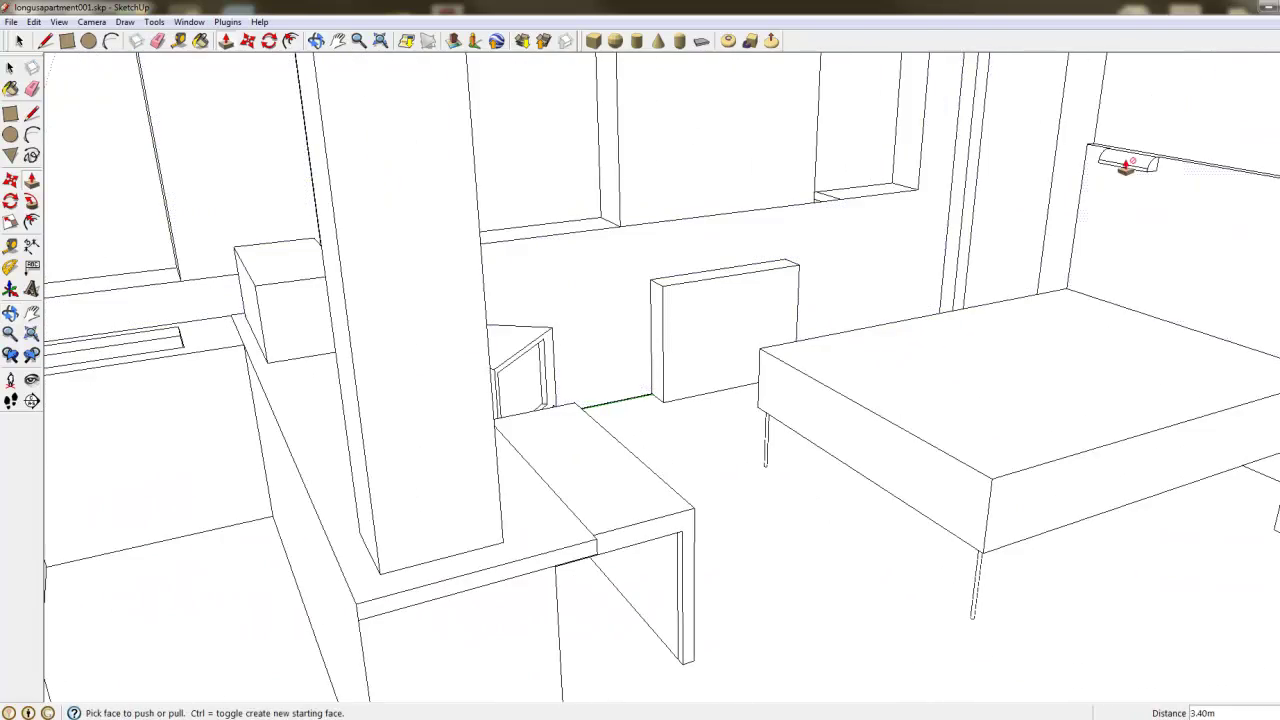
{"action": "middle_click_drag", "start_coordinate": [1023, 420], "coordinate": [803, 385]}
{"action": "middle_click_drag", "start_coordinate": [840, 347], "coordinate": [605, 288]}
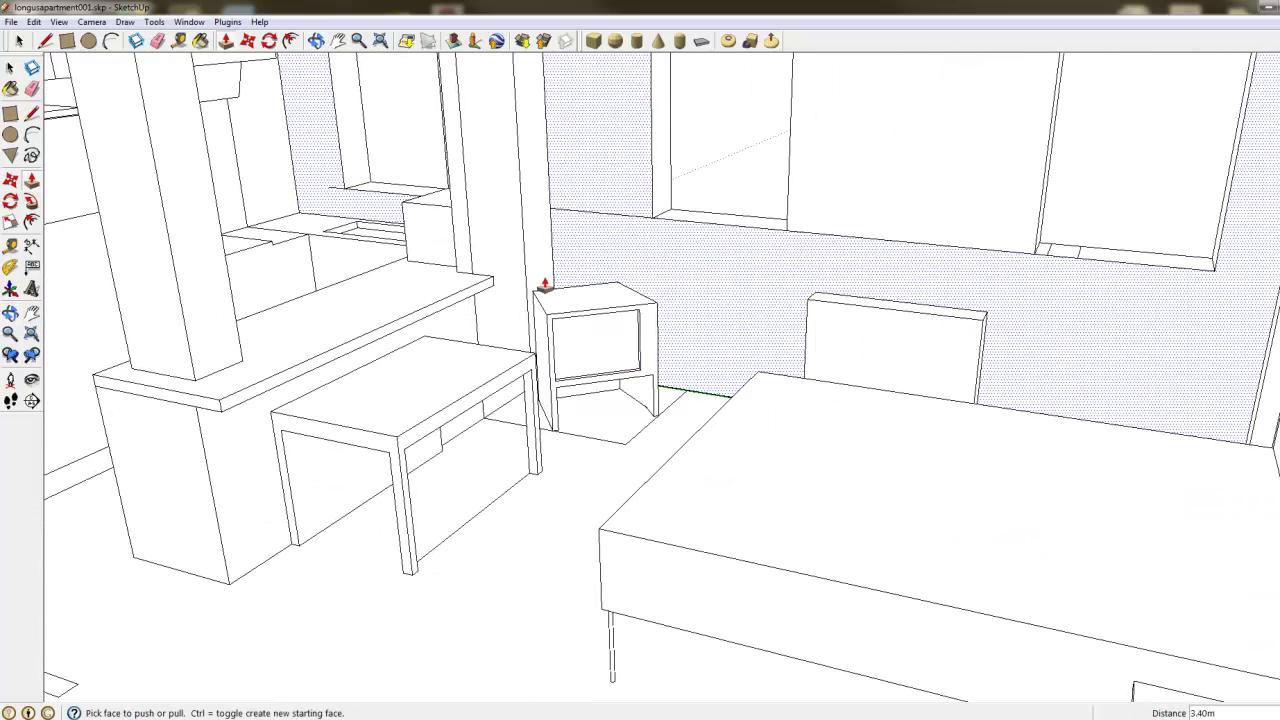
{"action": "scroll", "coordinate": [650, 512], "scroll_direction": "down", "scroll_amount": 5}
{"action": "middle_click_drag", "start_coordinate": [481, 576], "coordinate": [751, 606]}
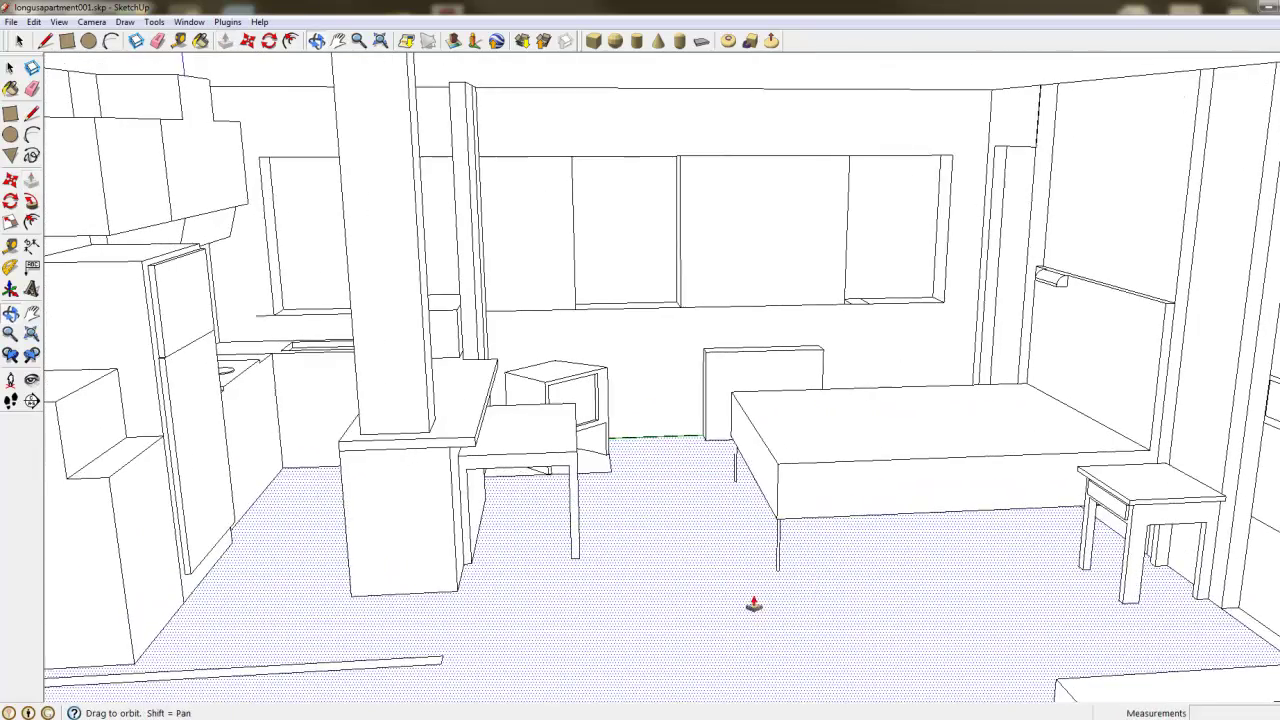
{"action": "middle_click_drag", "start_coordinate": [968, 516], "coordinate": [620, 560]}
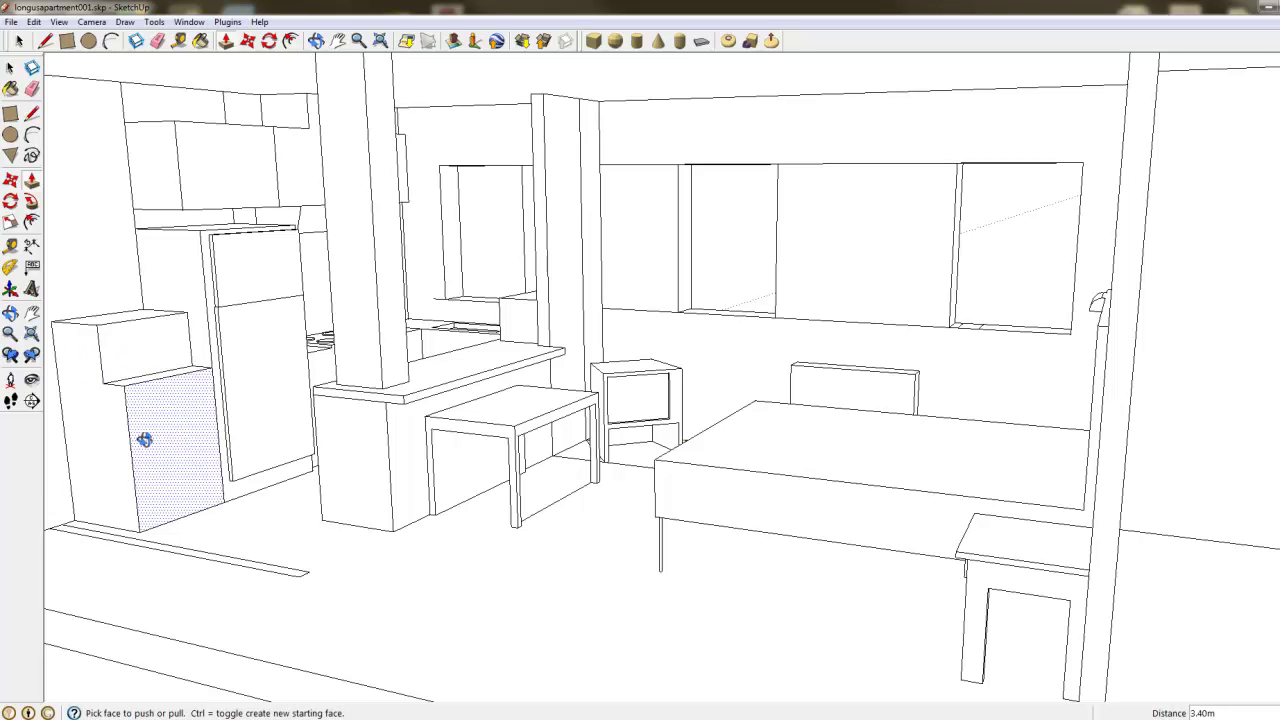
- Pull the thin floor strip in front of the kitchen up 2.55 m into a partition wall and push it back down
{"action": "middle_click_drag", "start_coordinate": [145, 440], "coordinate": [69, 463]}
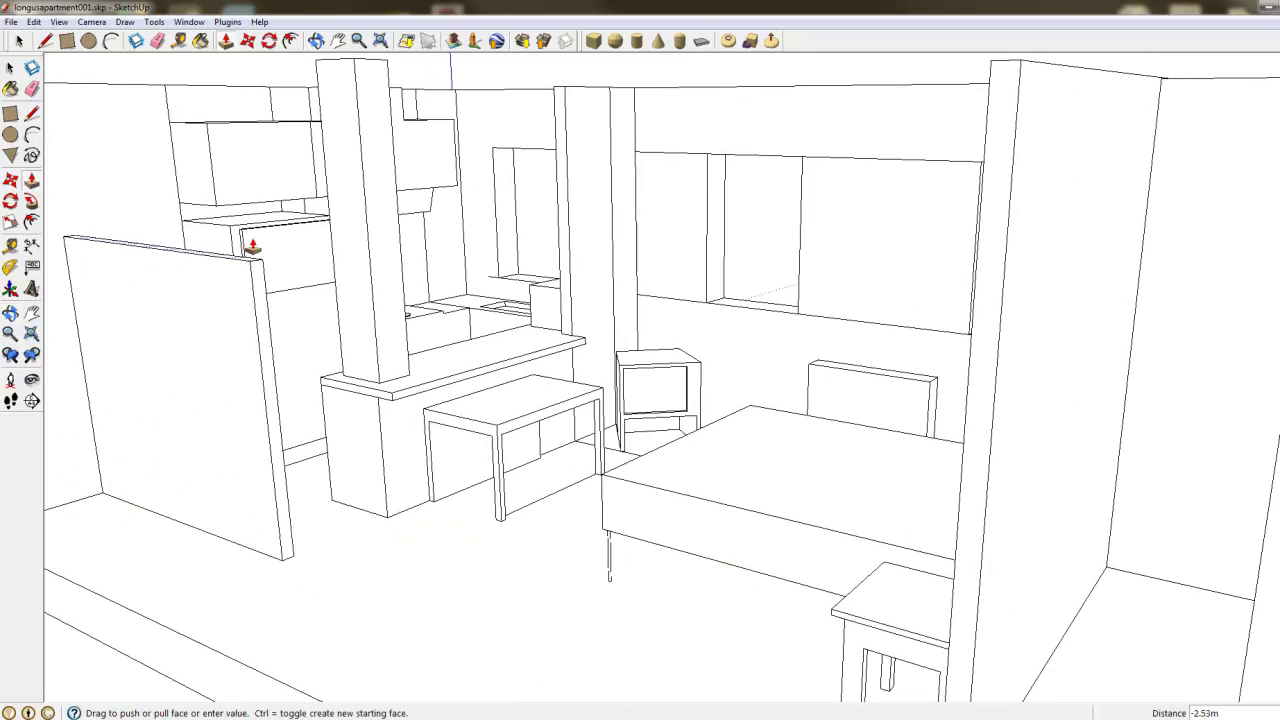
{"action": "left_click", "coordinate": [251, 246]}
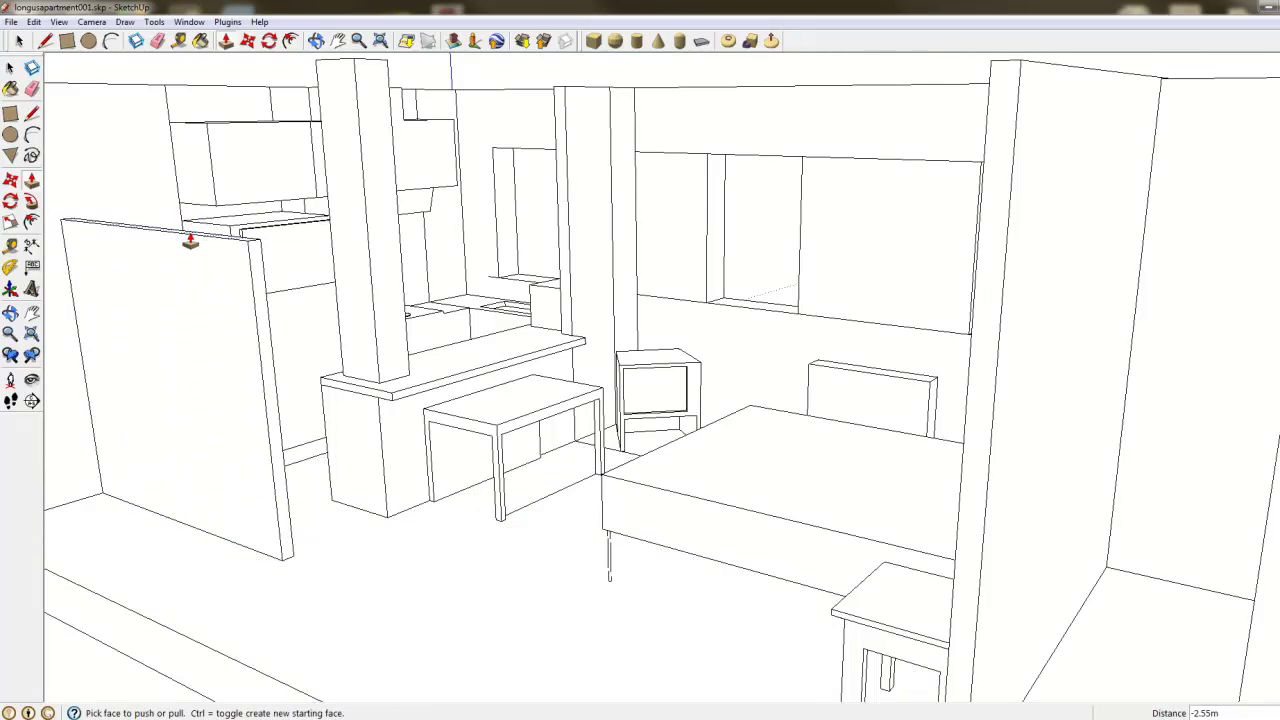
{"action": "left_click", "coordinate": [190, 240]}
- Examine the whole opened apartment from outside at varying heights and angles, comparing possible viewpoints of the kitchen and bed area
{"action": "middle_click_drag", "start_coordinate": [245, 537], "coordinate": [793, 540]}
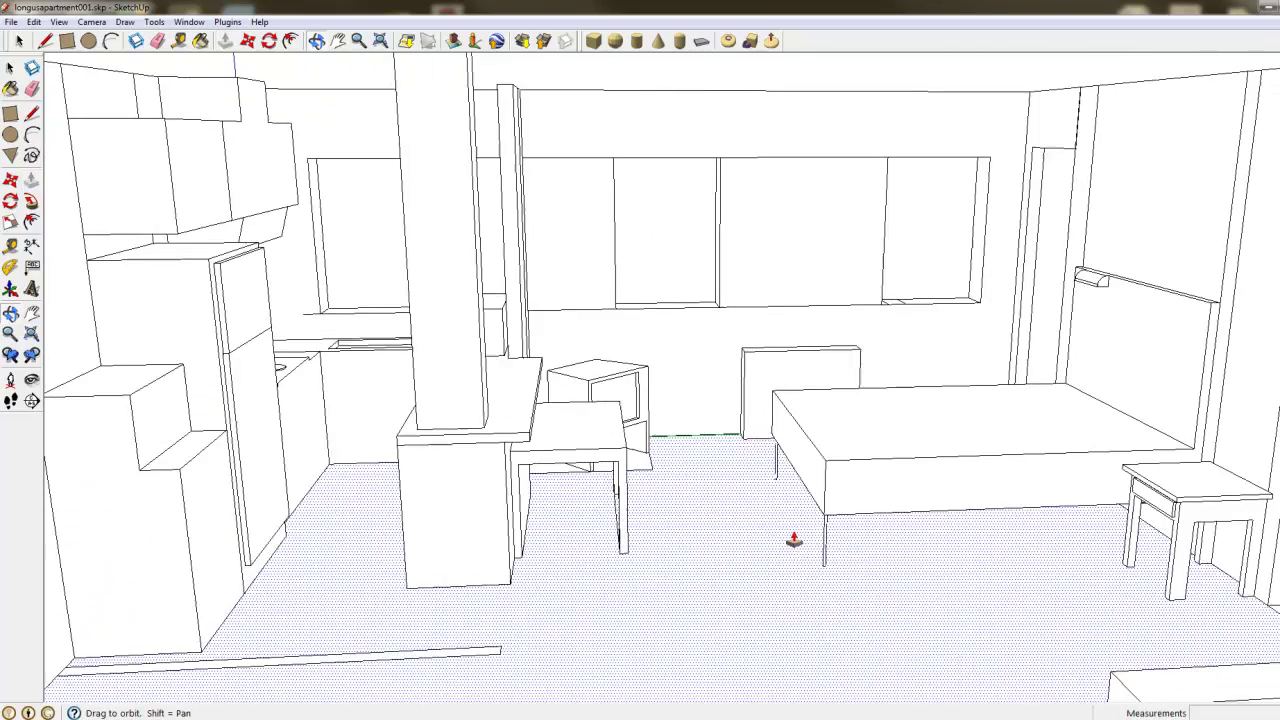
{"action": "scroll", "coordinate": [778, 545], "scroll_direction": "down", "scroll_amount": 4}
{"action": "middle_click_drag", "start_coordinate": [975, 409], "coordinate": [1077, 449]}
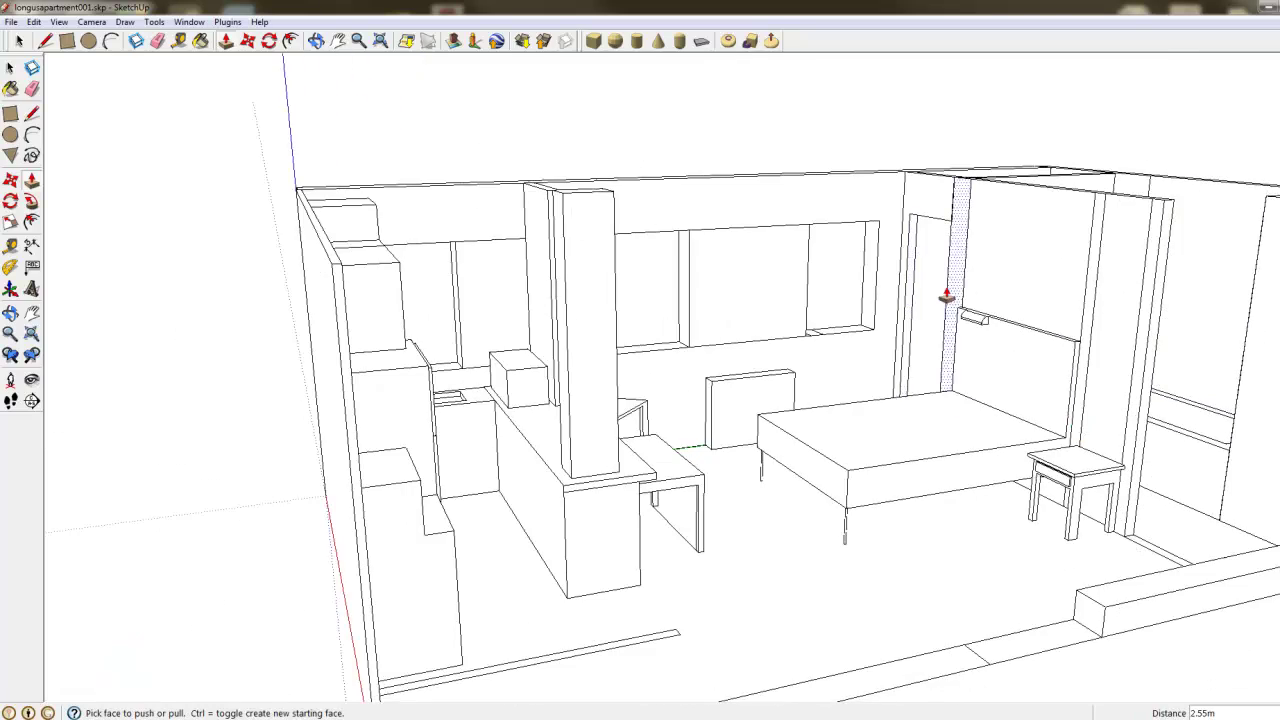
{"action": "middle_click_drag", "start_coordinate": [1103, 549], "coordinate": [810, 425]}
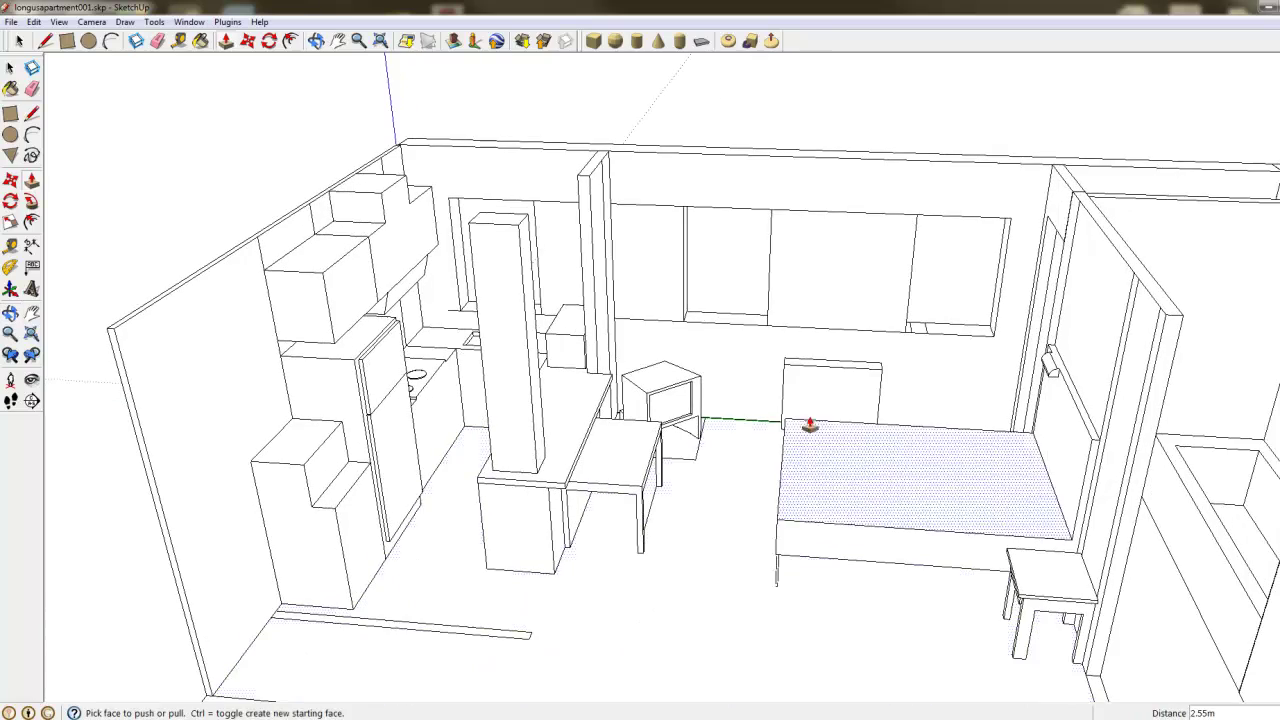
{"action": "middle_click_drag", "start_coordinate": [737, 357], "coordinate": [400, 469]}
{"action": "middle_click_drag", "start_coordinate": [543, 443], "coordinate": [690, 330]}
{"action": "middle_click_drag", "start_coordinate": [800, 506], "coordinate": [1095, 490]}
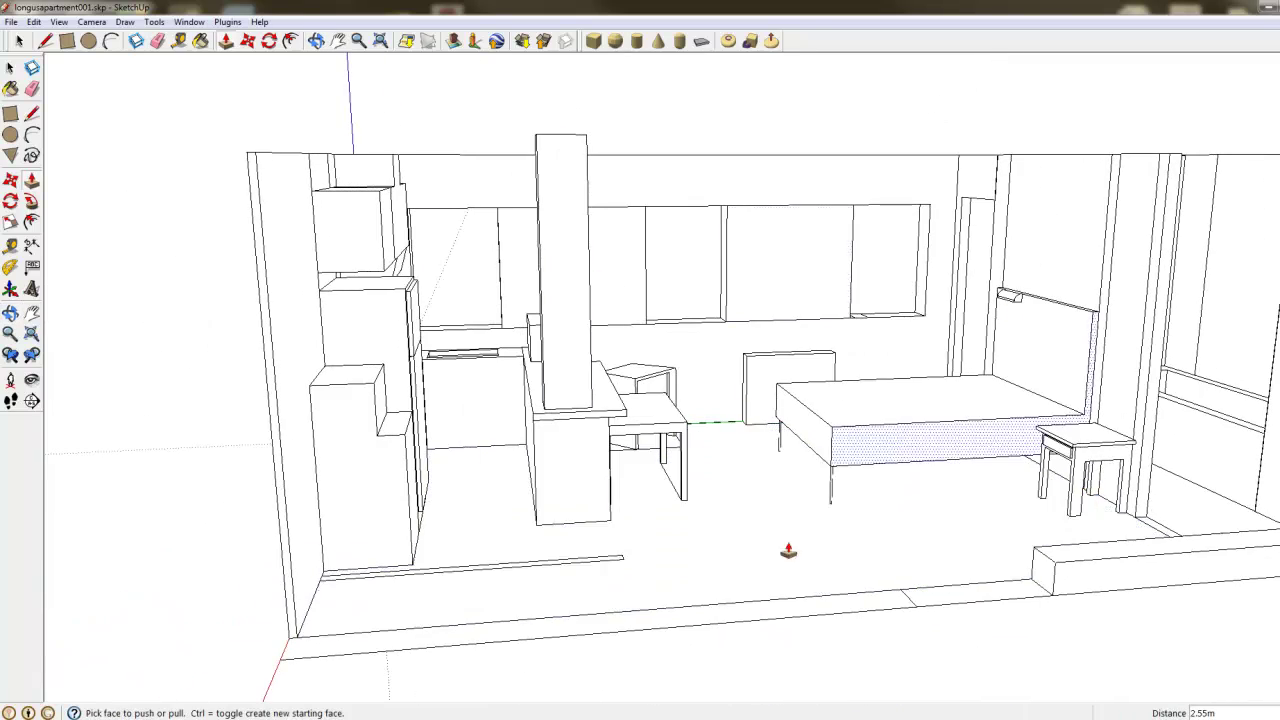
{"action": "middle_click_drag", "start_coordinate": [663, 451], "coordinate": [721, 185]}
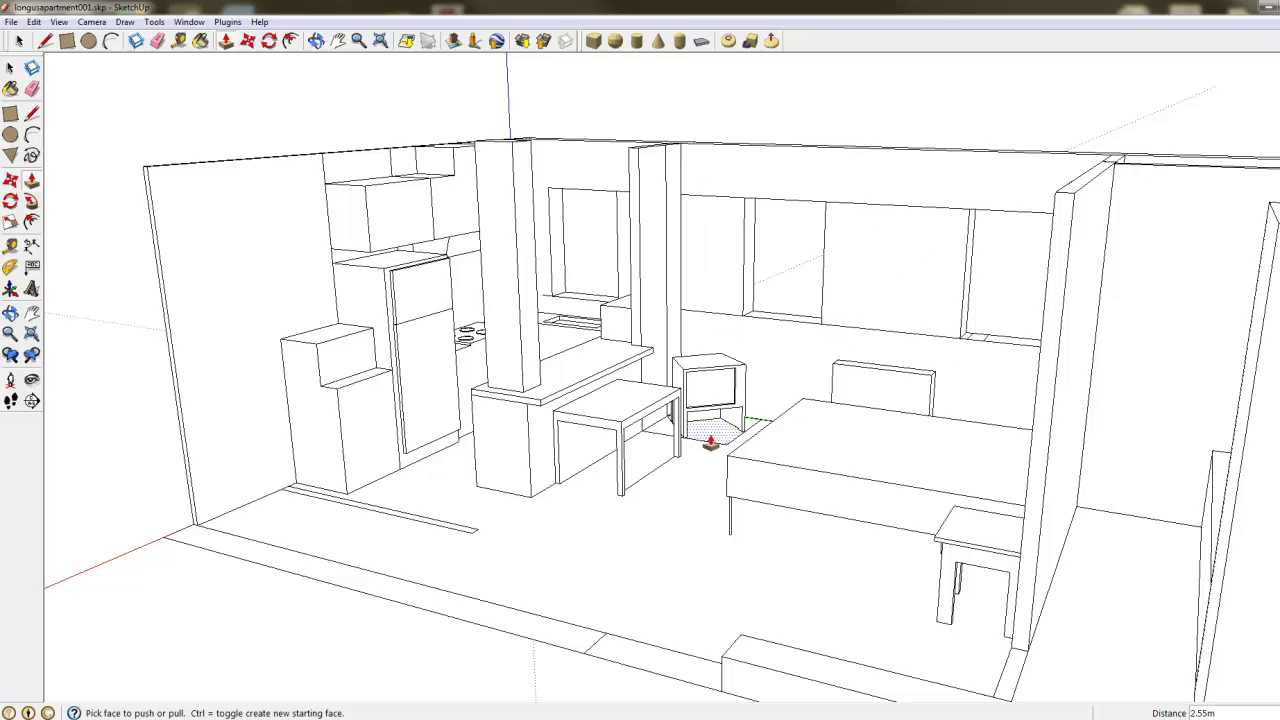
{"action": "middle_click_drag", "start_coordinate": [580, 422], "coordinate": [502, 375]}
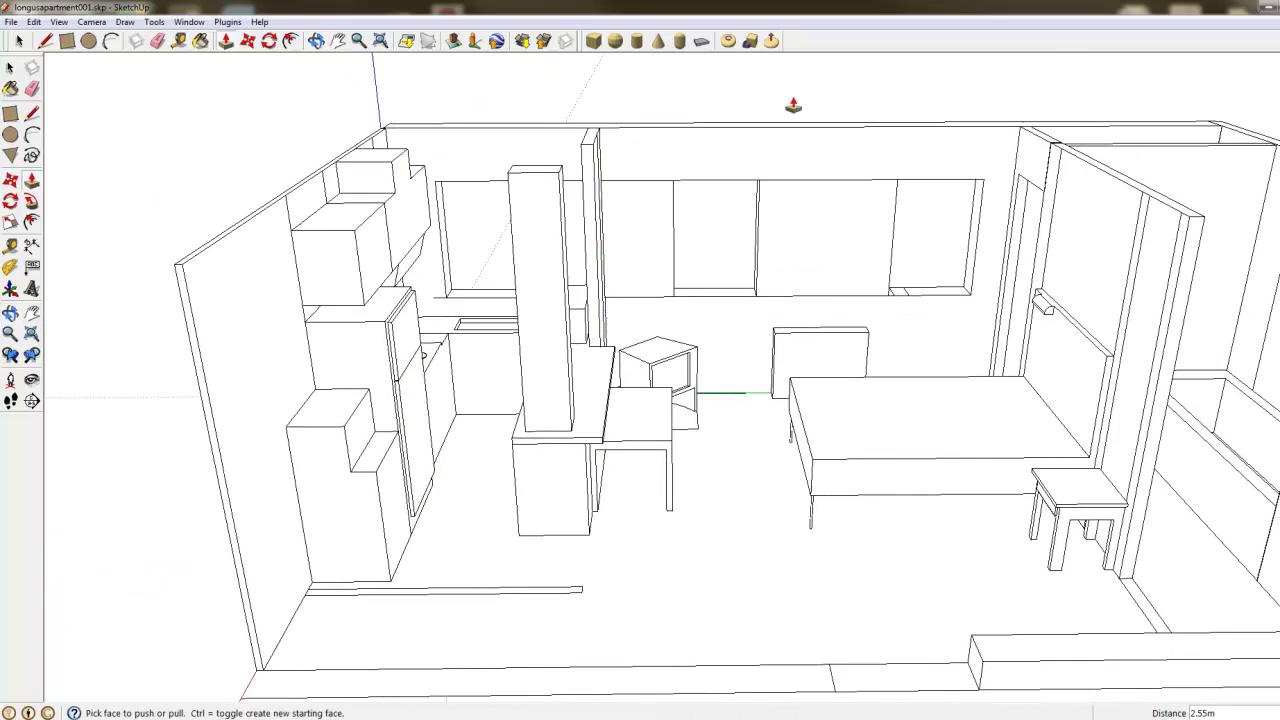
{"action": "middle_click_drag", "start_coordinate": [937, 331], "coordinate": [989, 325]}
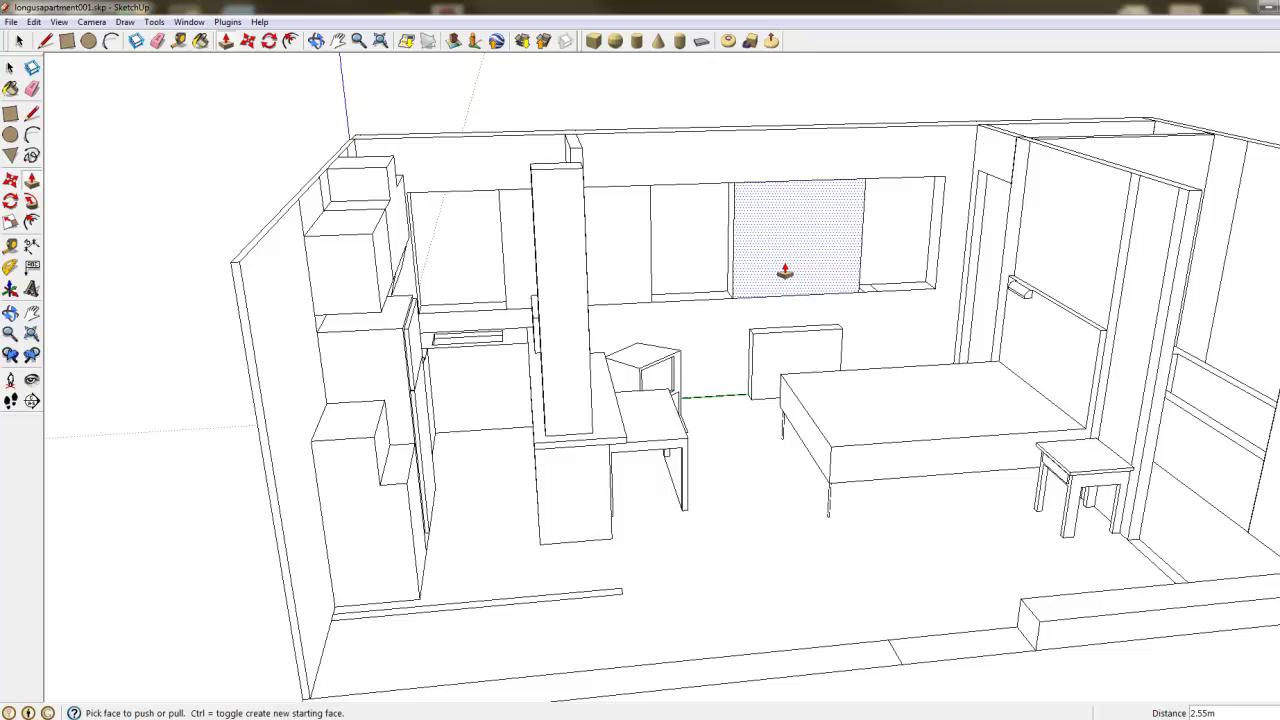
{"action": "middle_click_drag", "start_coordinate": [785, 271], "coordinate": [680, 410]}
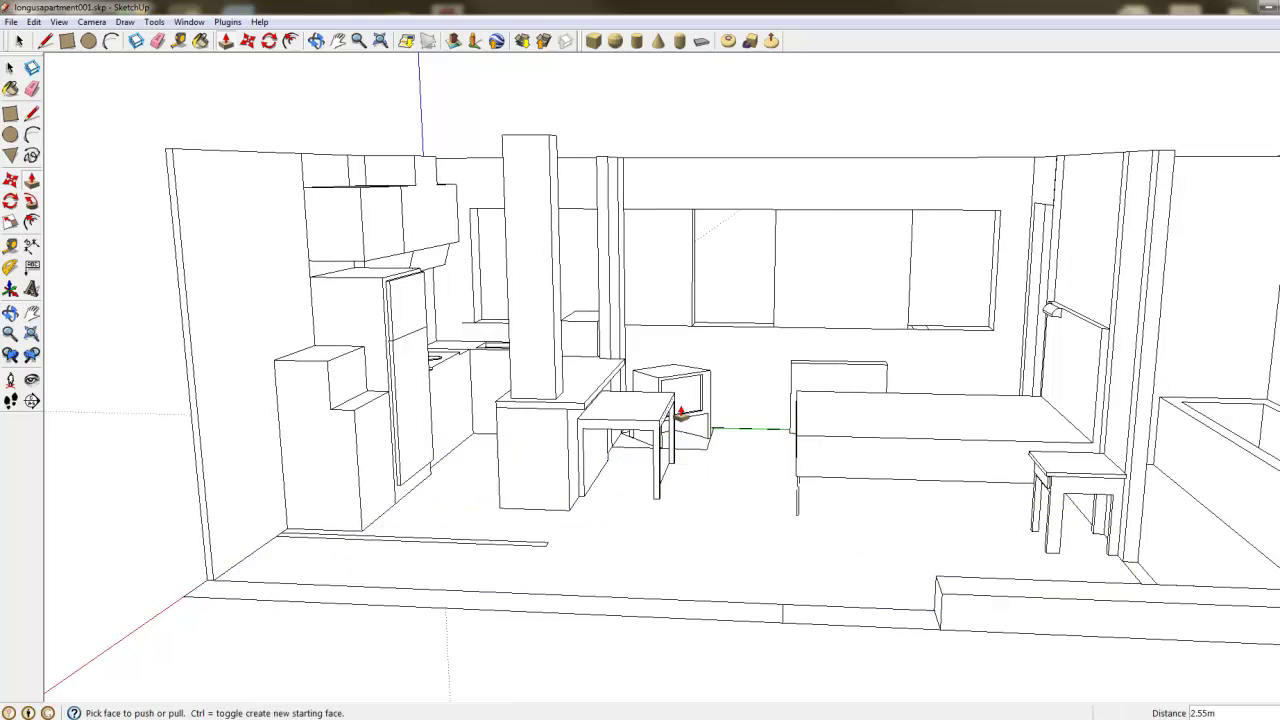
{"action": "middle_click_drag", "start_coordinate": [818, 115], "coordinate": [717, 362], "text": "shift"}
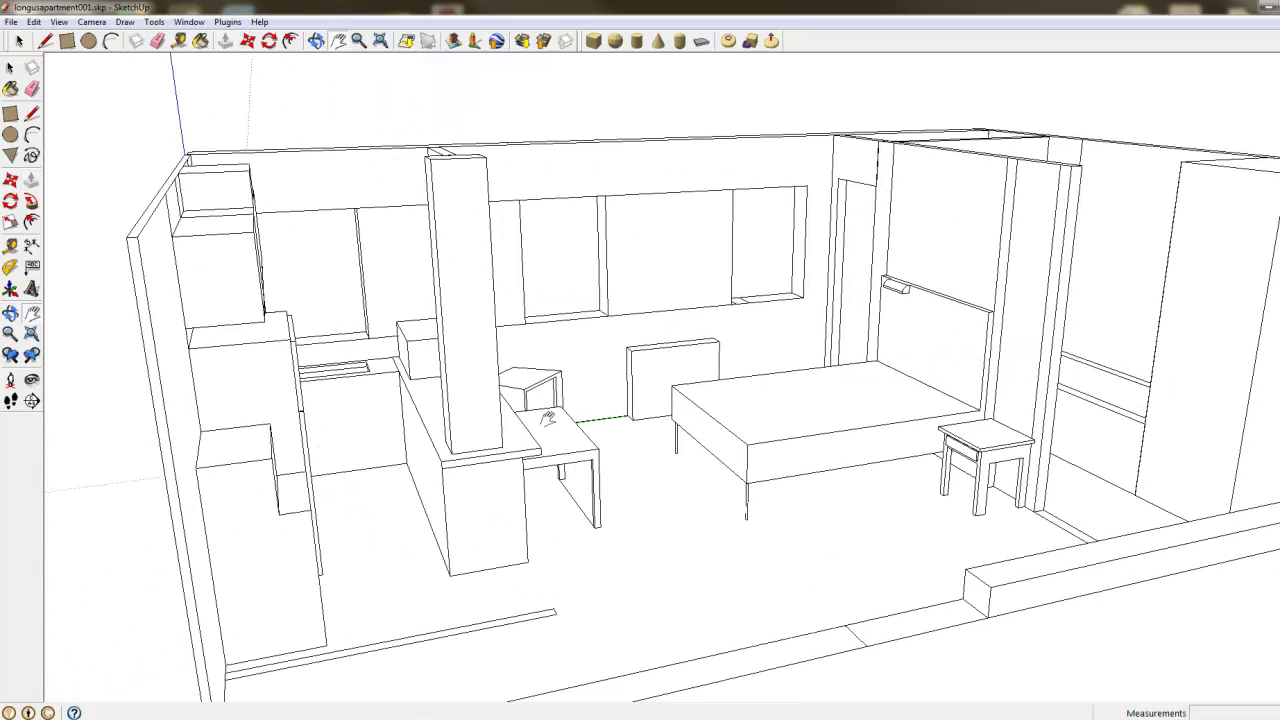
{"action": "middle_click_drag", "start_coordinate": [768, 553], "coordinate": [523, 545]}
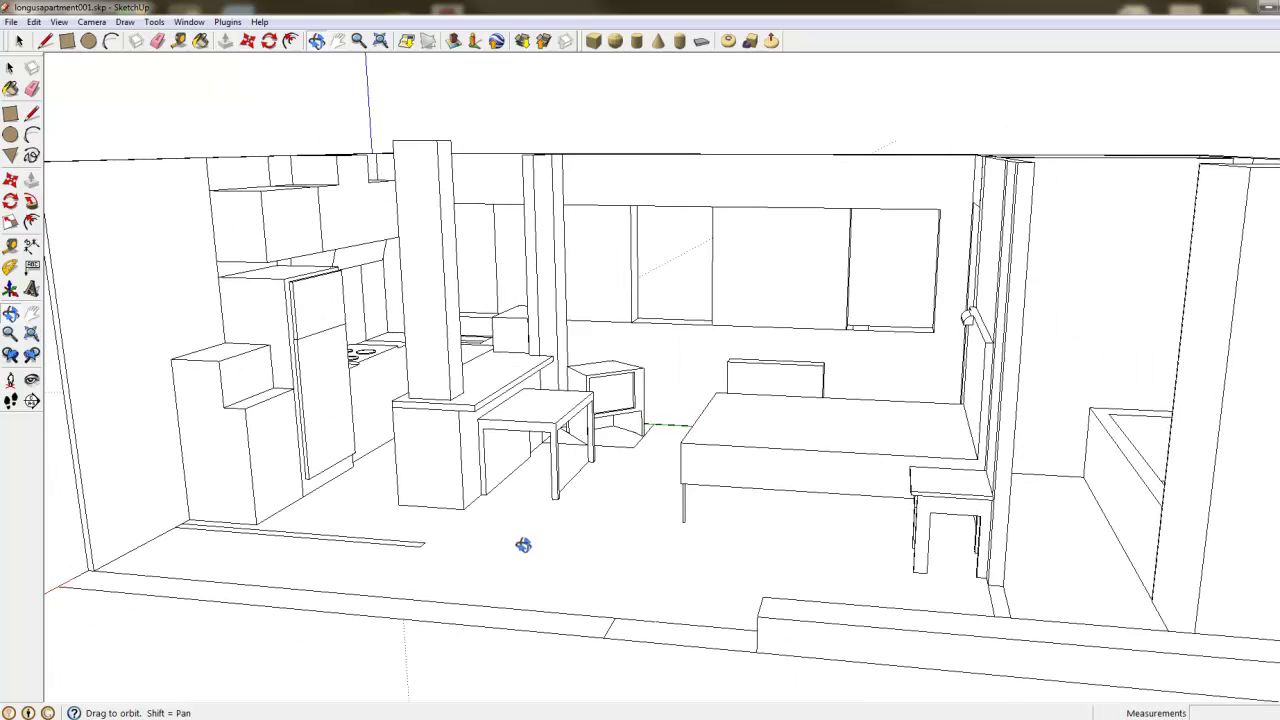
{"action": "middle_click_drag", "start_coordinate": [690, 577], "coordinate": [818, 577]}
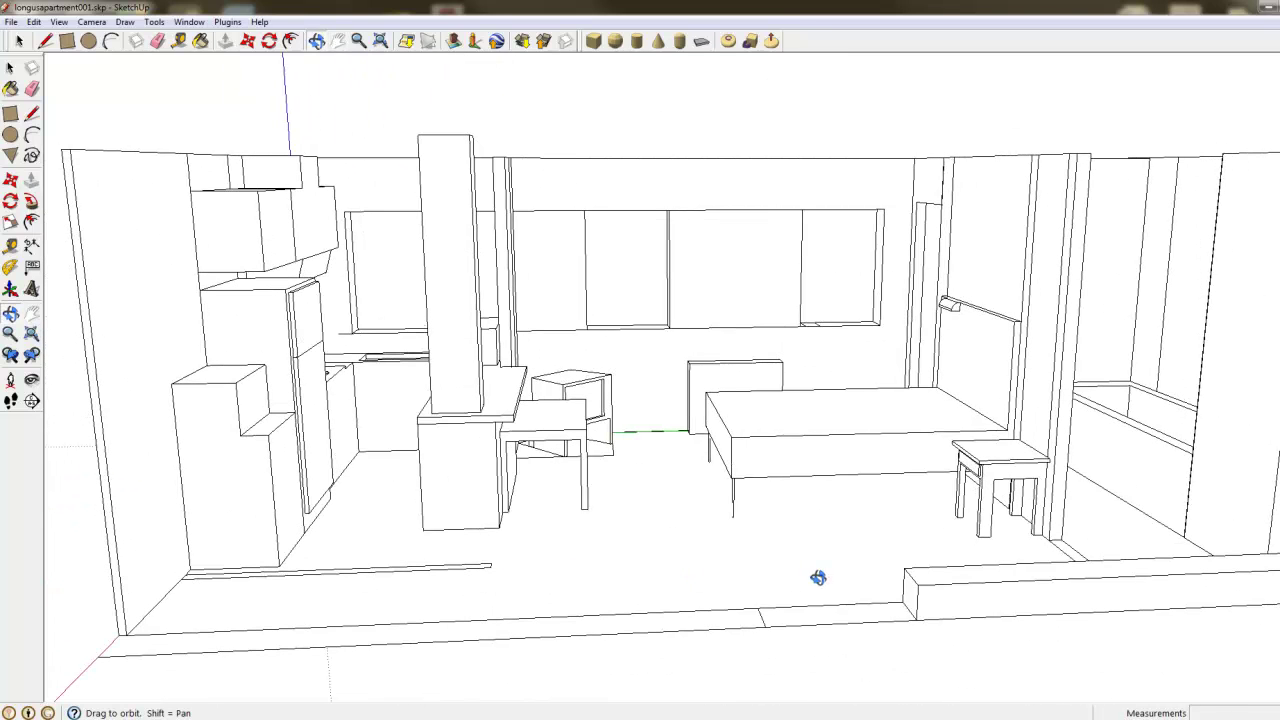